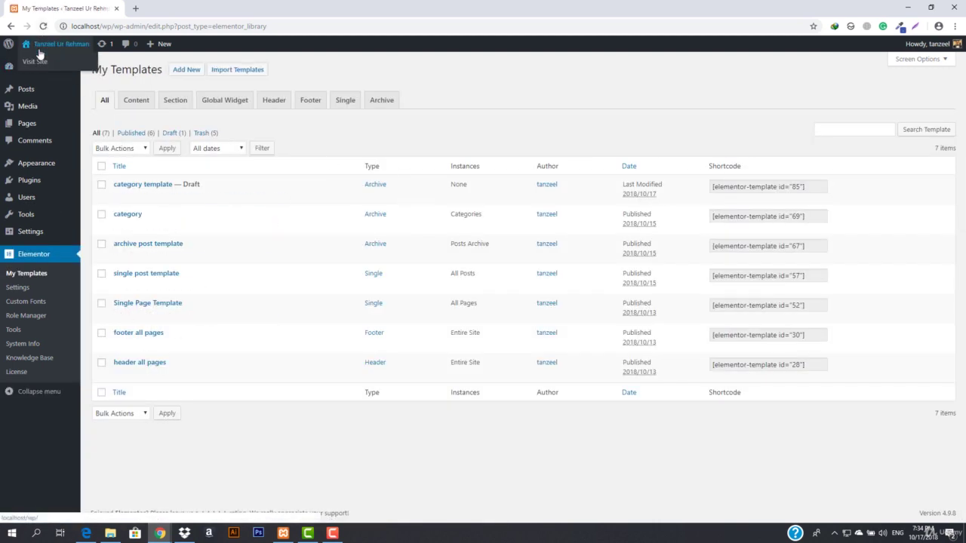
Step: Open the live site in a new browser tab and look through its Home, About and Blog pages
right_click(36, 63)
click(76, 67)
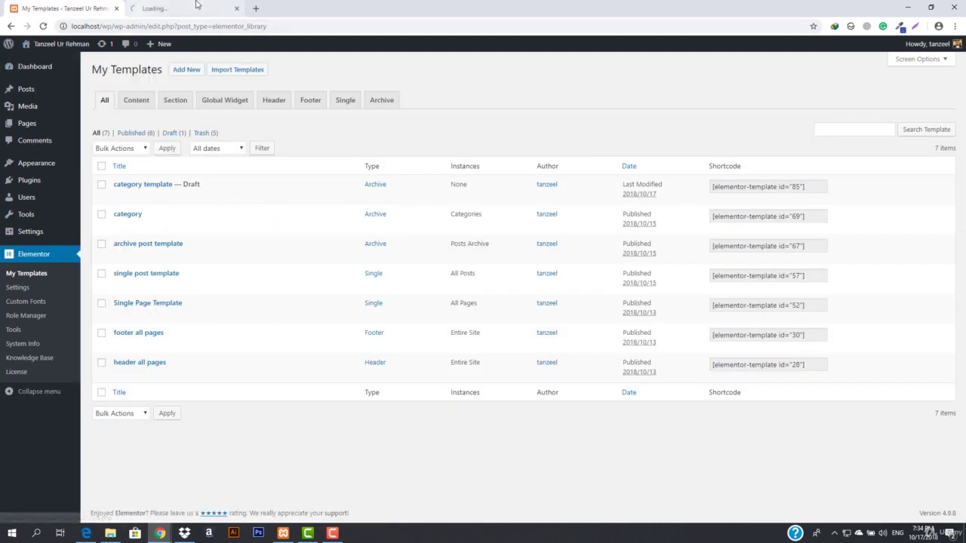
click(175, 8)
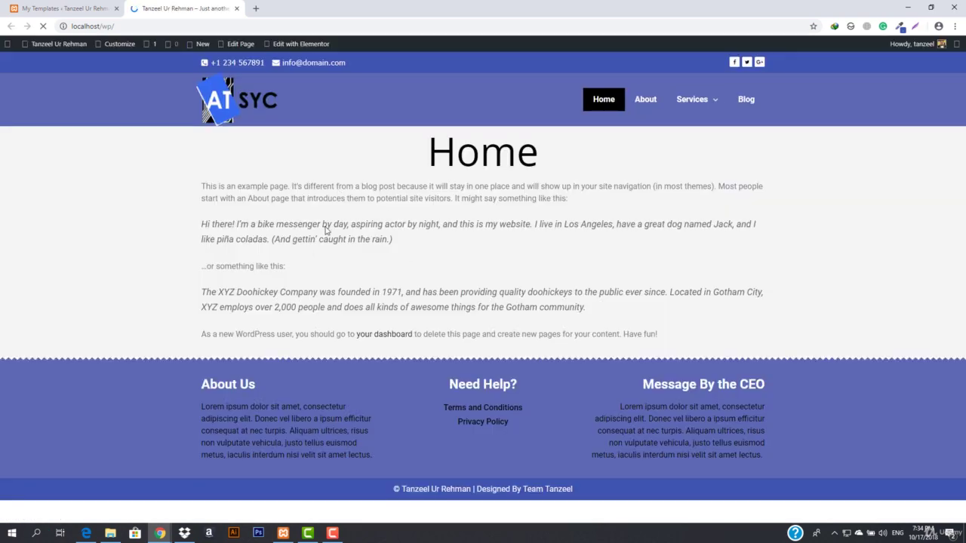
click(646, 112)
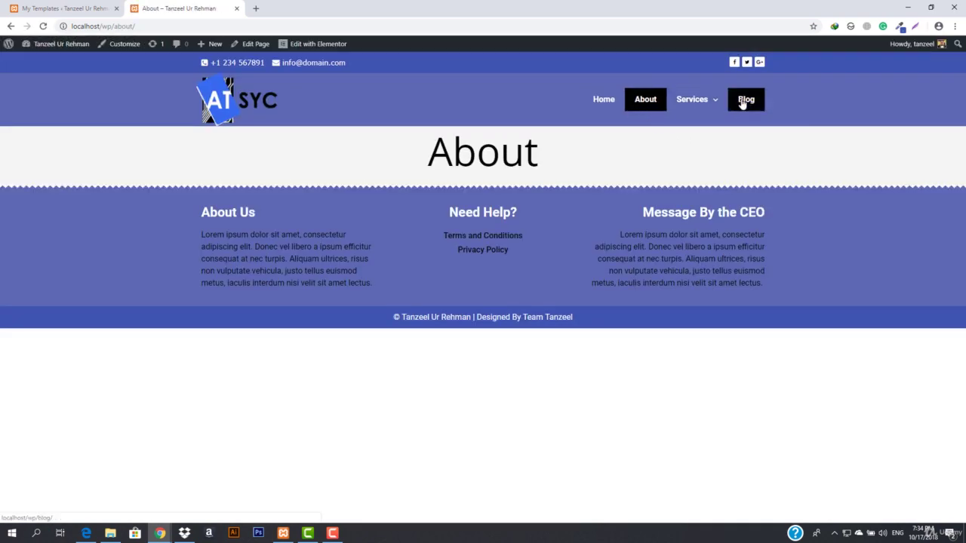
click(742, 103)
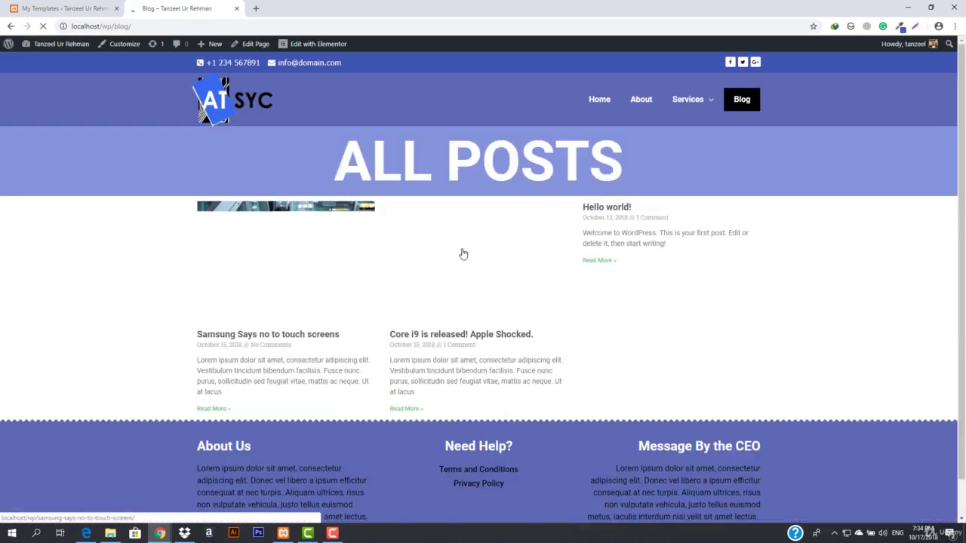
Step: Open the blog post "Samsung Says no to touch screens" and examine its header, body and sidebar
click(276, 338)
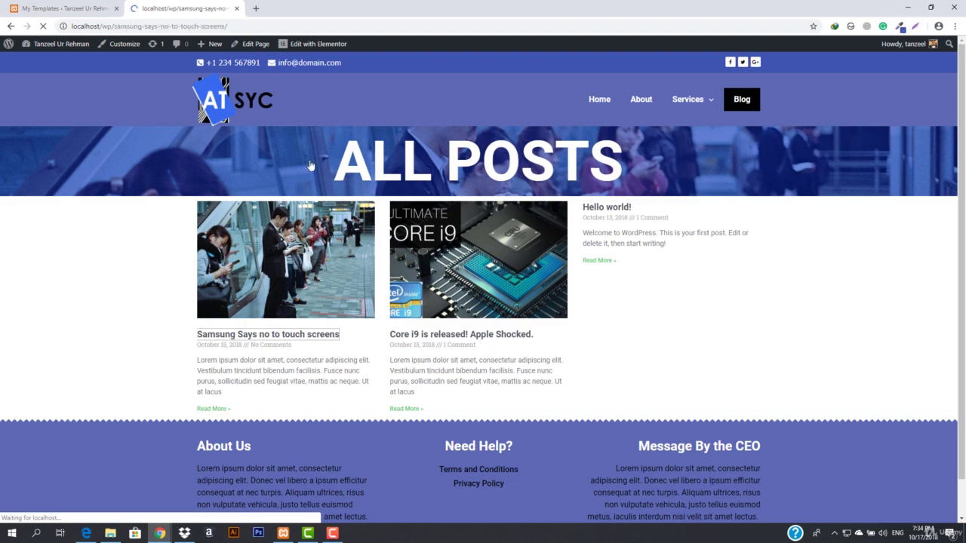
scroll(464, 280, down, 13)
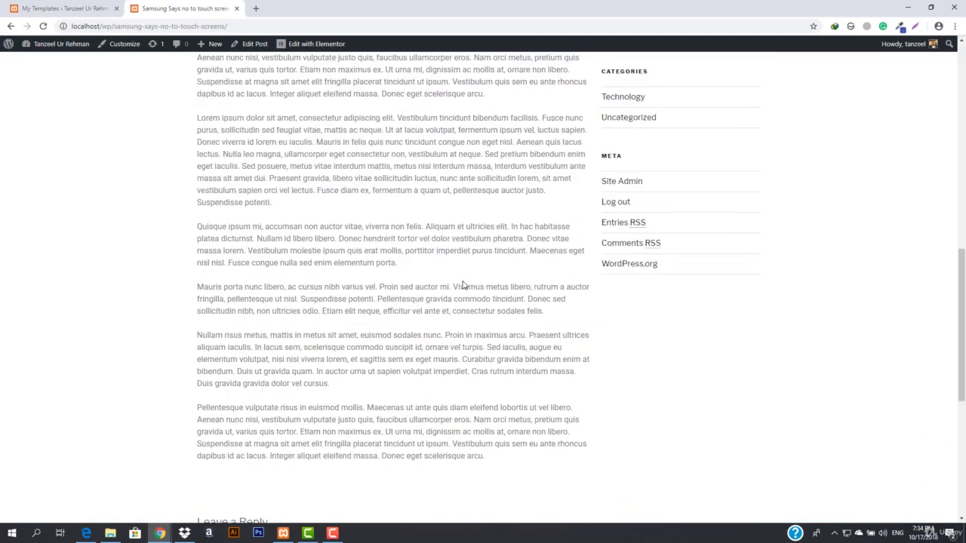
scroll(463, 283, up, 4)
scroll(464, 283, up, 10)
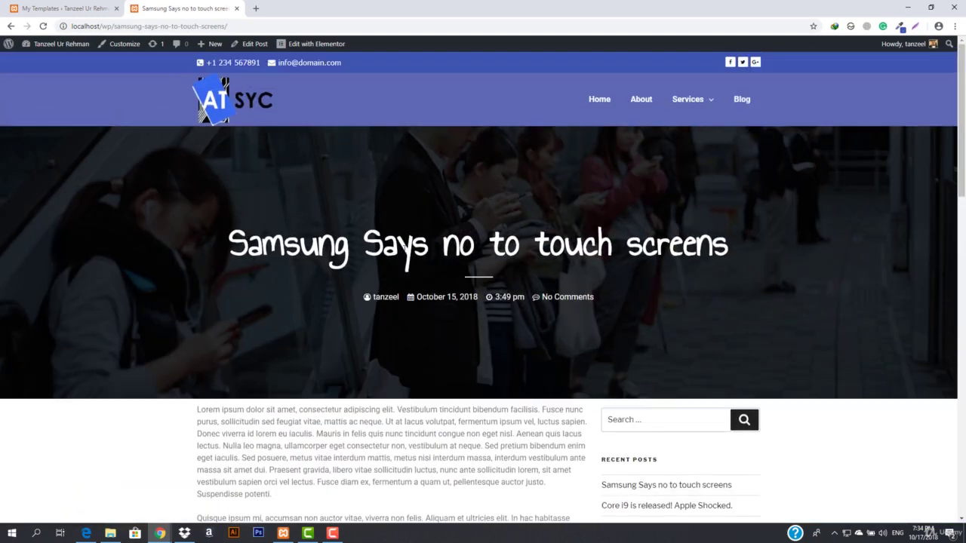
drag(320, 242, 748, 239)
click(749, 240)
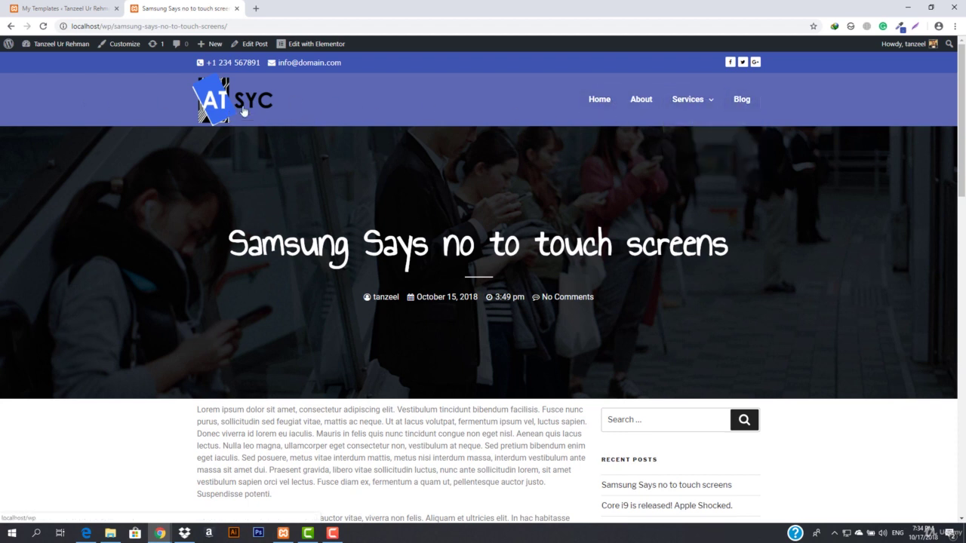
Step: Return to the site's home page, close the My Templates browser tab and open the WordPress dashboard
key(F5)
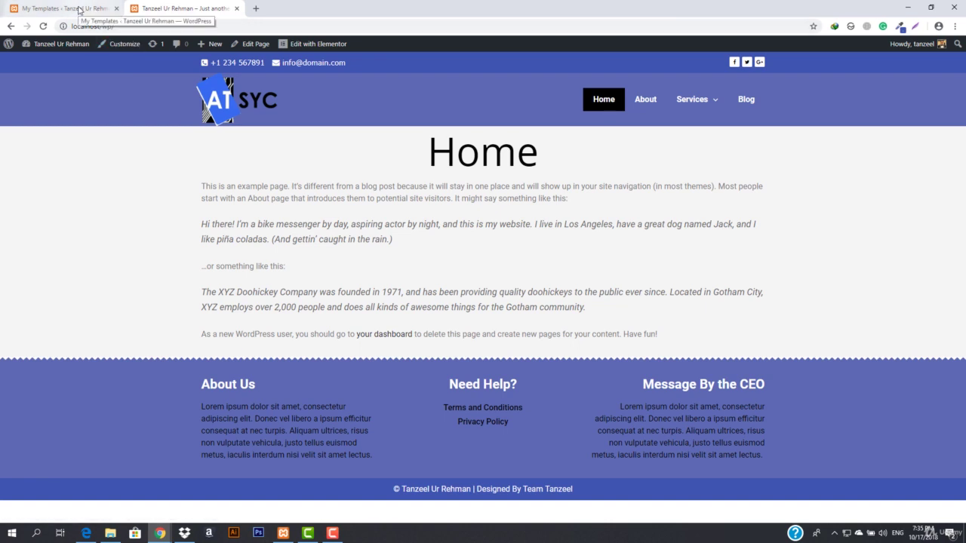
click(116, 8)
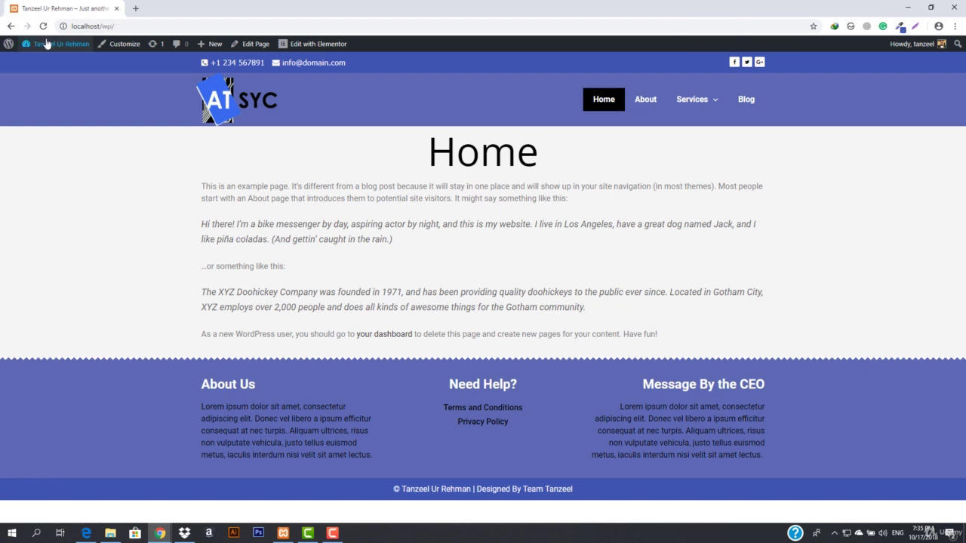
mouse_move(53, 43)
click(40, 67)
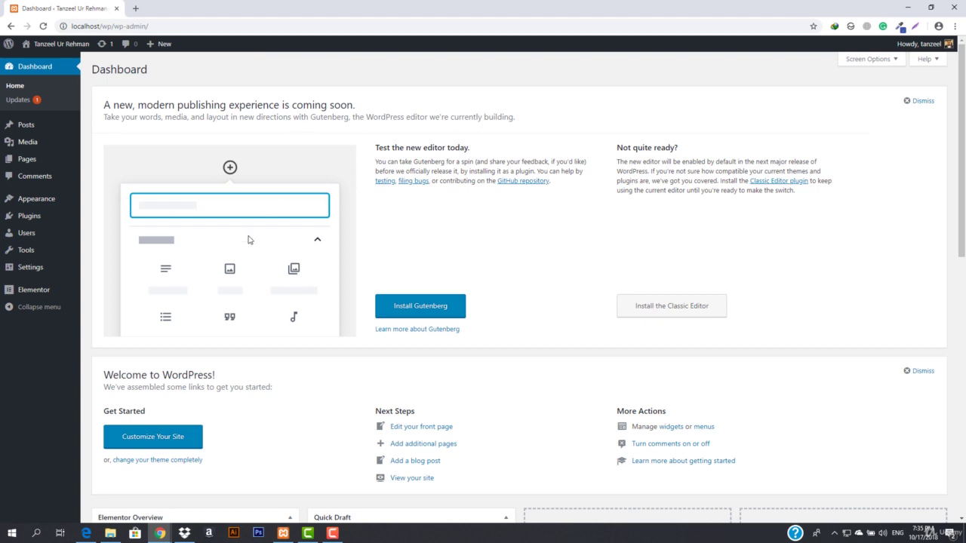
Step: Install and activate the WooCommerce plugin from the popular plugins in the plugin directory
mouse_move(33, 216)
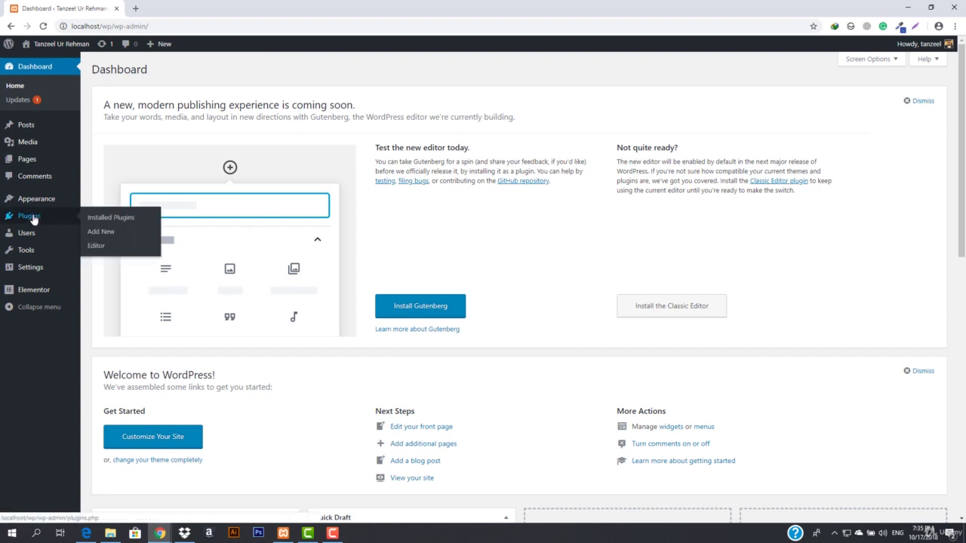
click(105, 236)
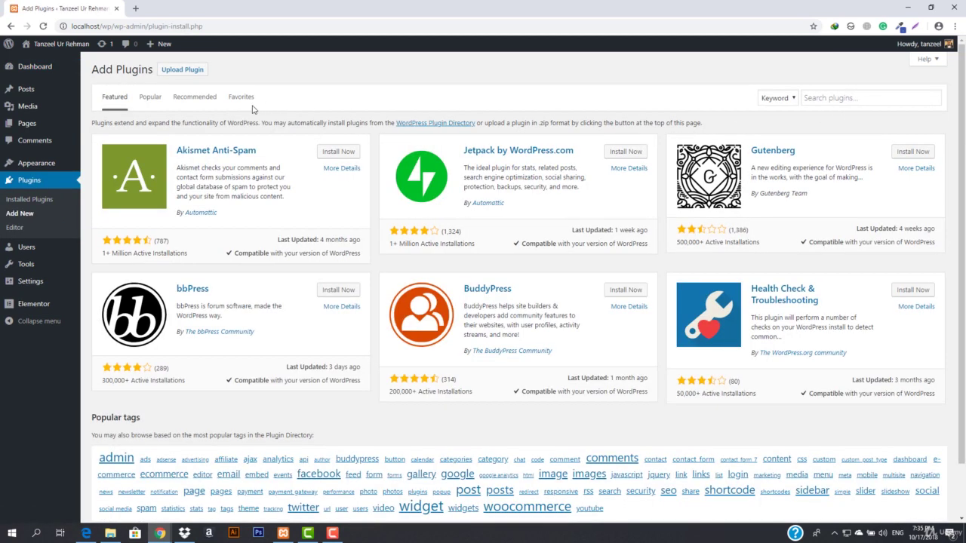
click(149, 102)
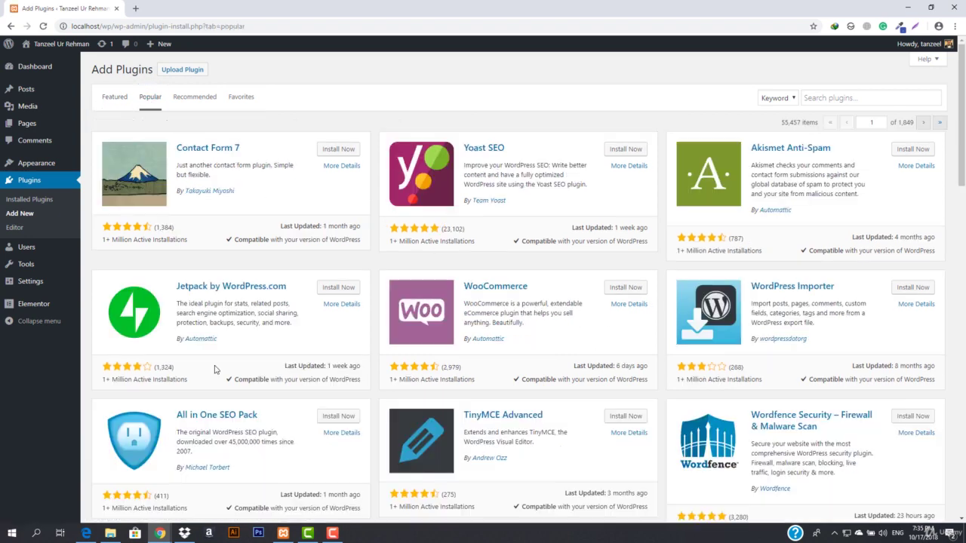
click(626, 289)
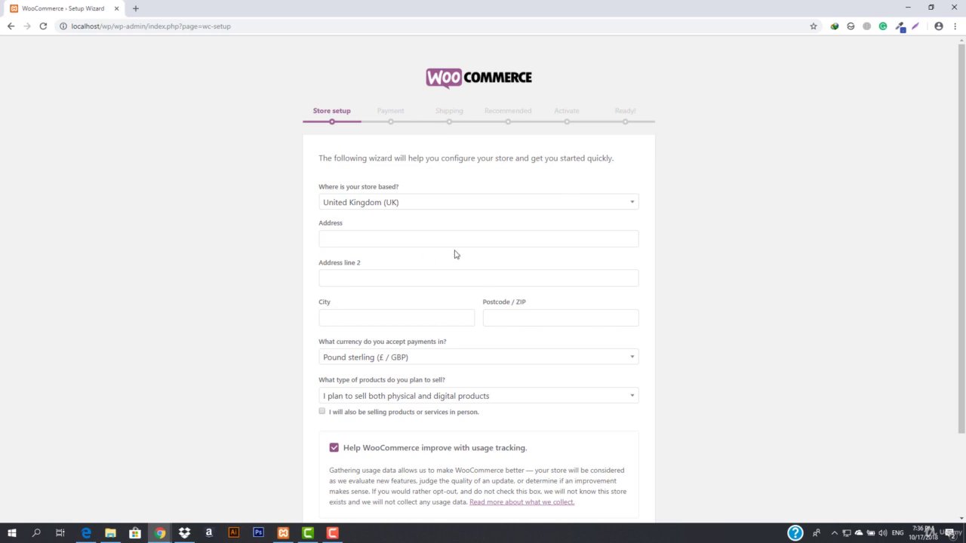
Step: Complete the store setup page with the first saved address suggestion and usage tracking turned off
scroll(360, 161, down, 2)
click(417, 144)
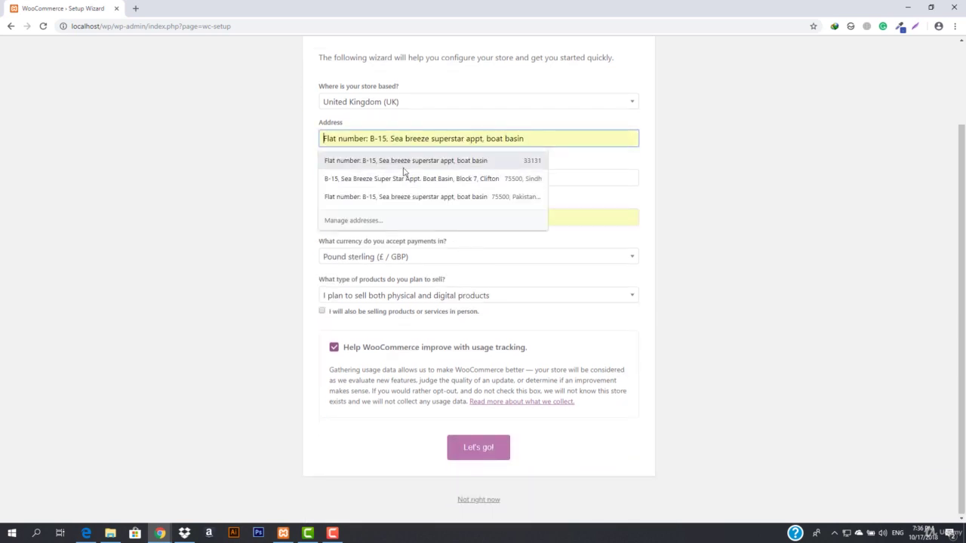
click(403, 172)
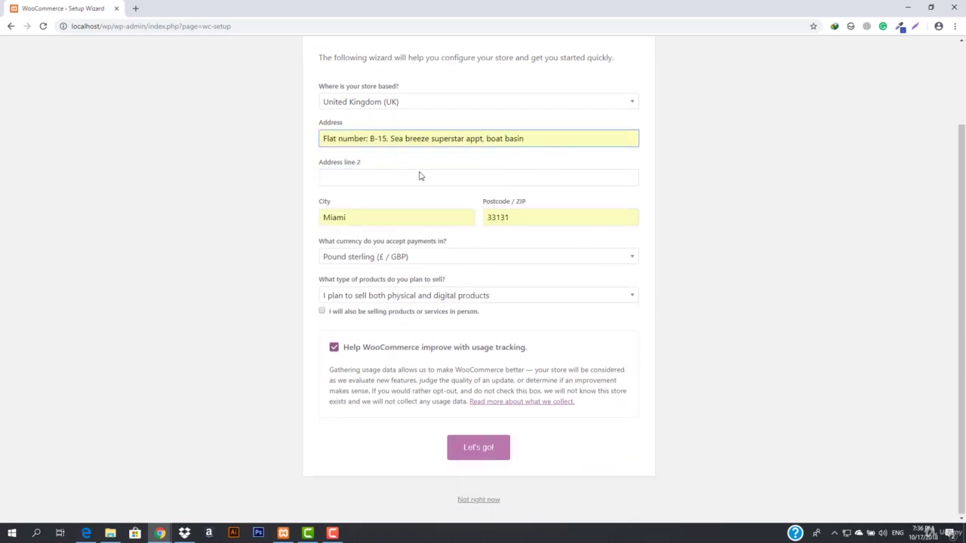
click(333, 348)
click(479, 448)
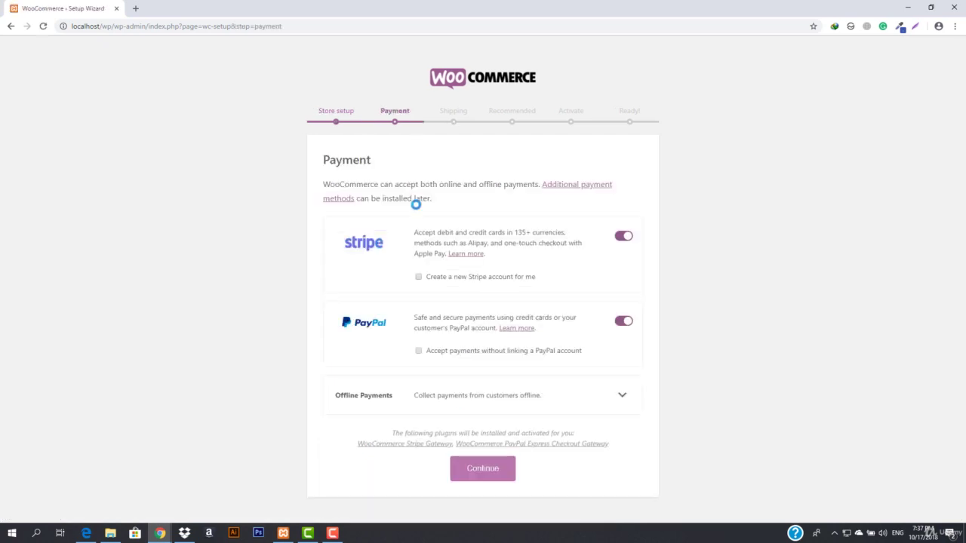
Step: Disable Stripe and PayPal, enable Cash on delivery as an offline payment, and continue past the payment page
click(626, 324)
click(624, 237)
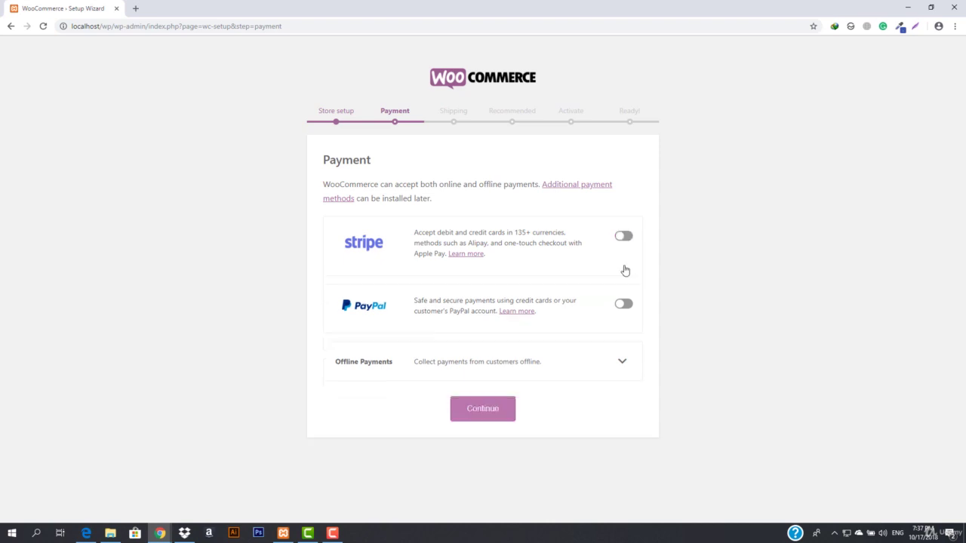
click(625, 360)
scroll(410, 371, down, 1)
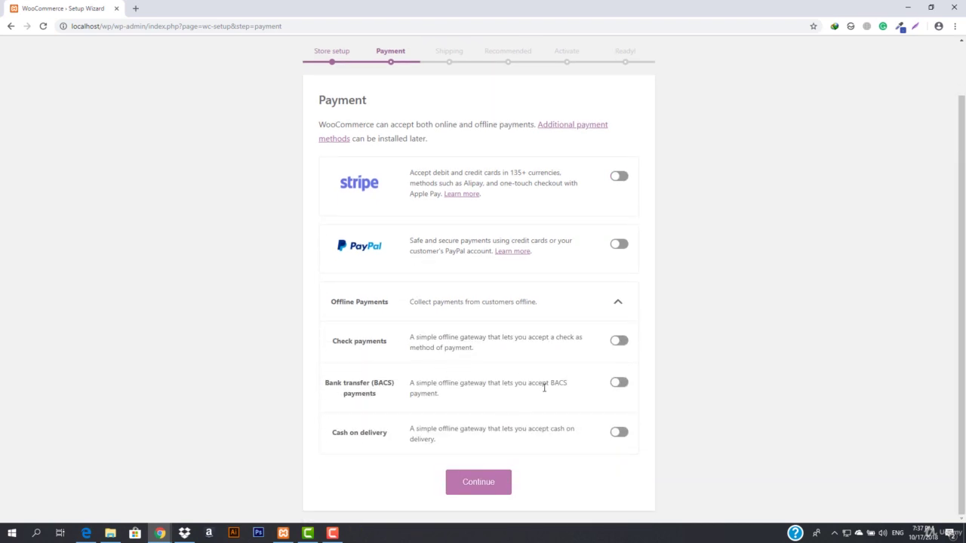
click(622, 433)
click(495, 482)
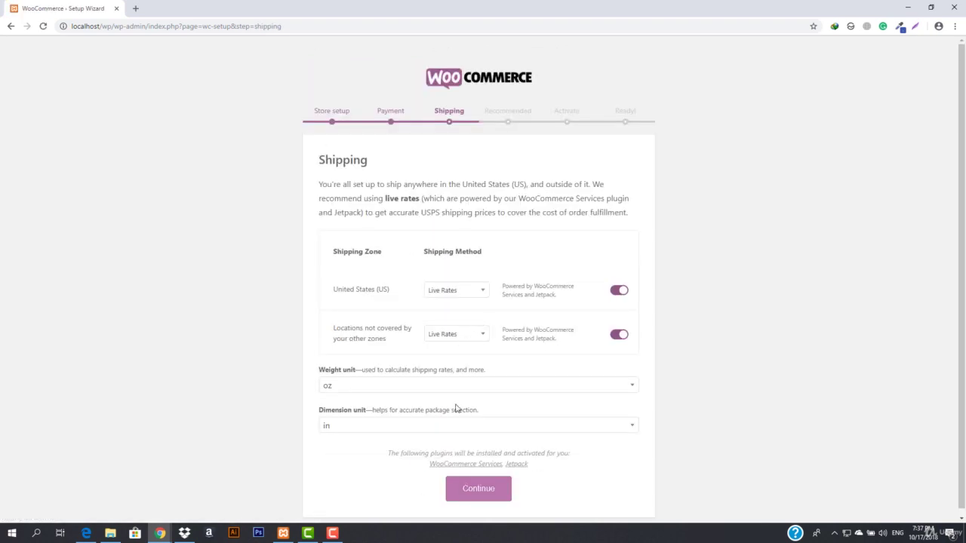
Step: Accept the default shipping settings and the recommended Storefront Theme, Automated Taxes and MailChimp options
click(465, 489)
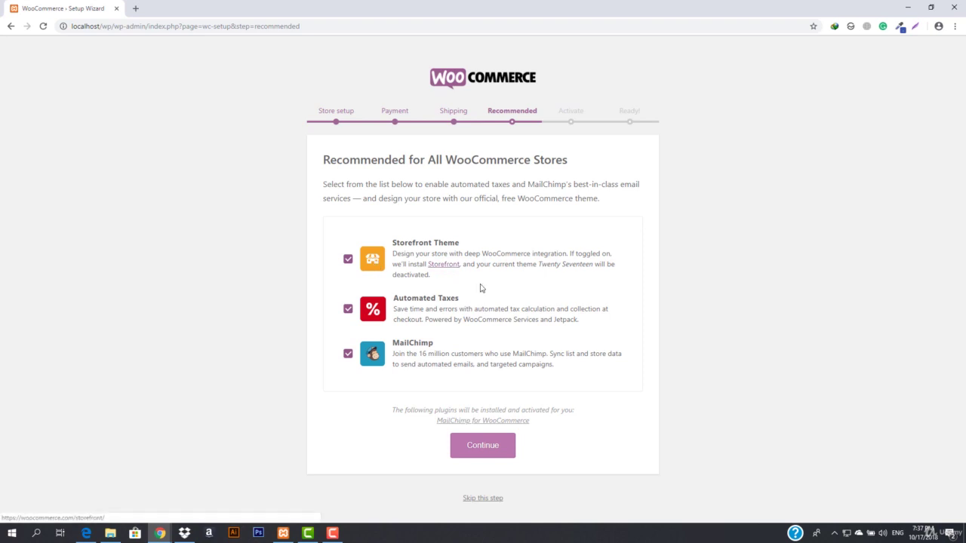
click(492, 444)
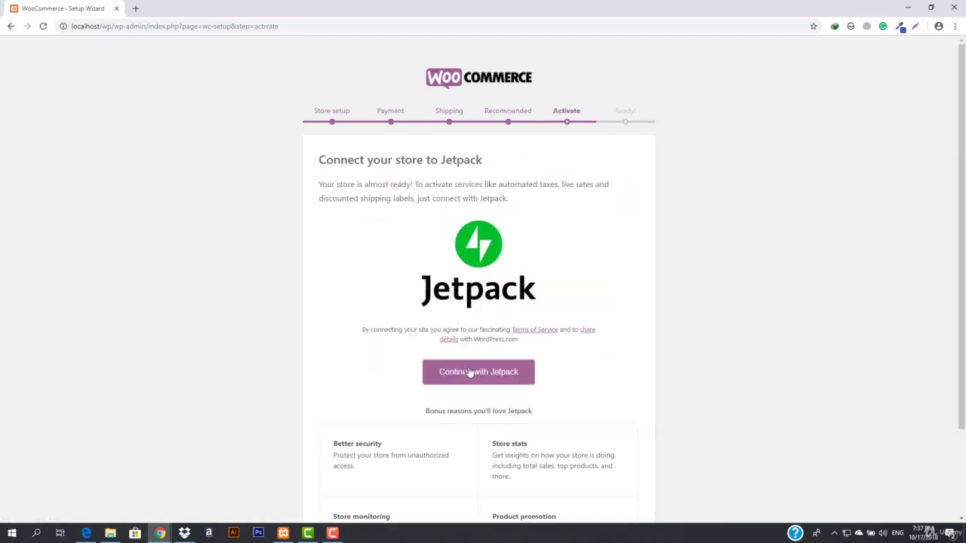
Step: Skip the Jetpack connection and leave the finished setup wizard for the dashboard
scroll(422, 367, down, 2)
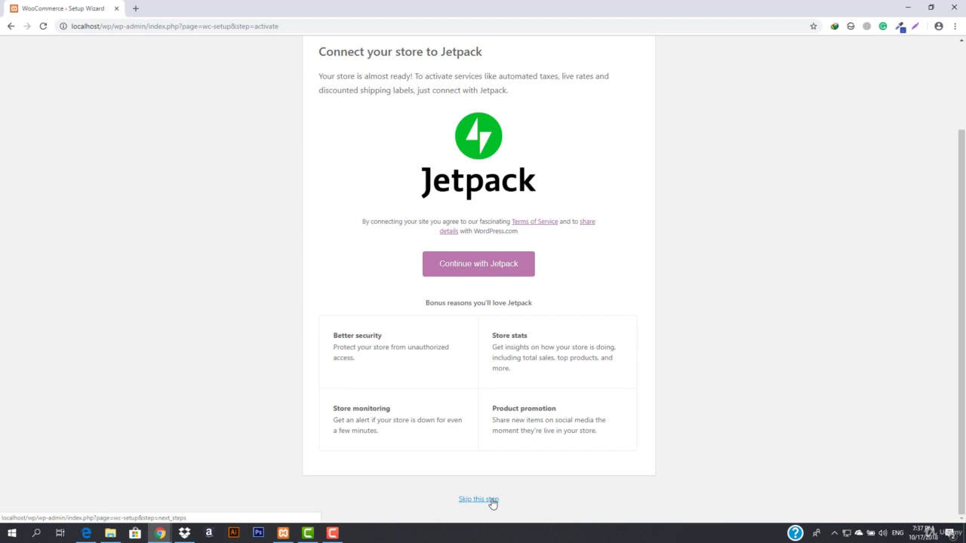
click(490, 501)
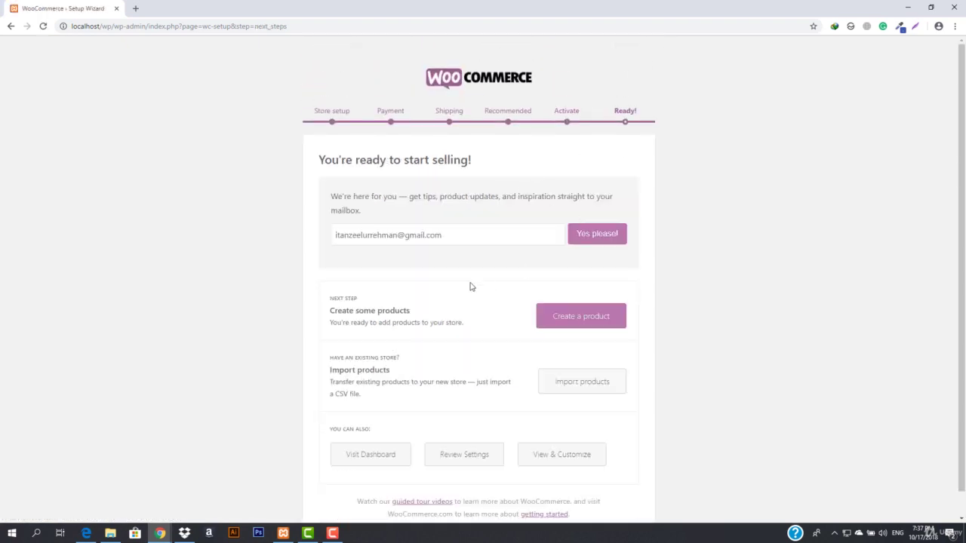
scroll(407, 311, down, 1)
click(365, 430)
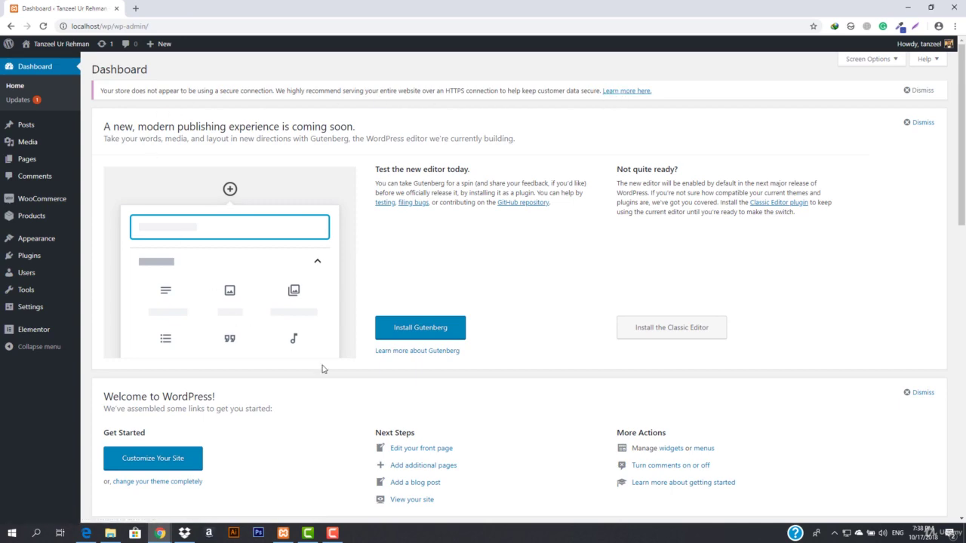
Step: Open the live site in a new browser tab and check how Home, About and Blog look with the Storefront theme
scroll(324, 373, down, 5)
scroll(354, 390, up, 5)
mouse_move(70, 45)
right_click(38, 63)
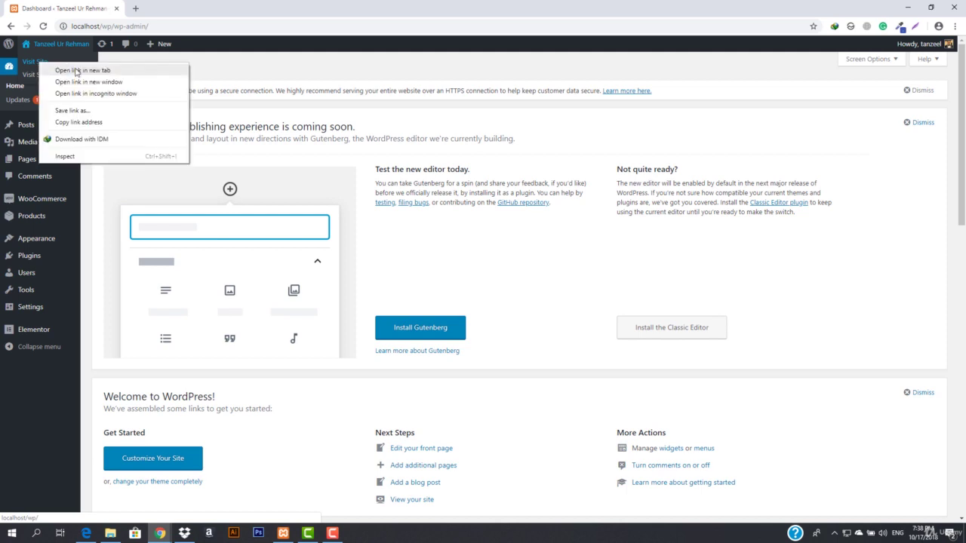
click(75, 70)
click(216, 5)
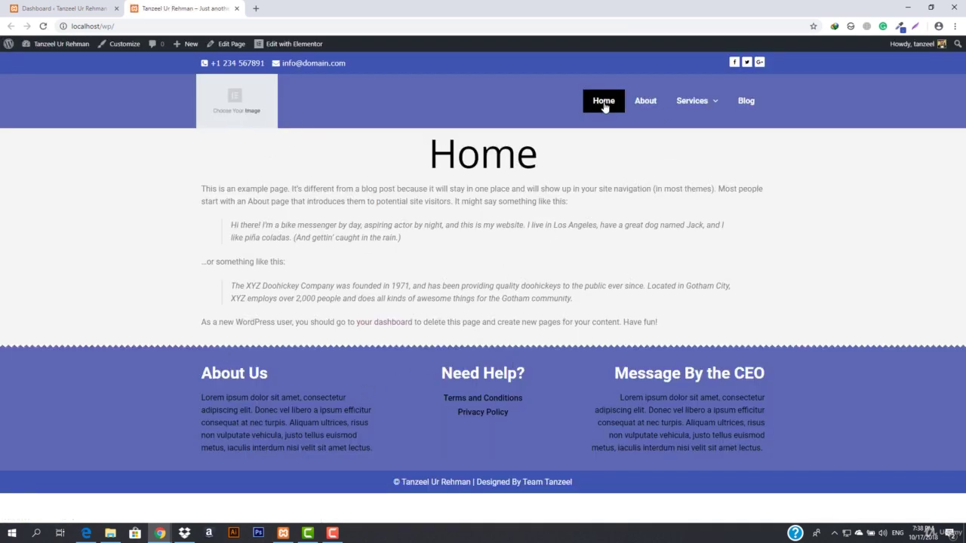
click(646, 101)
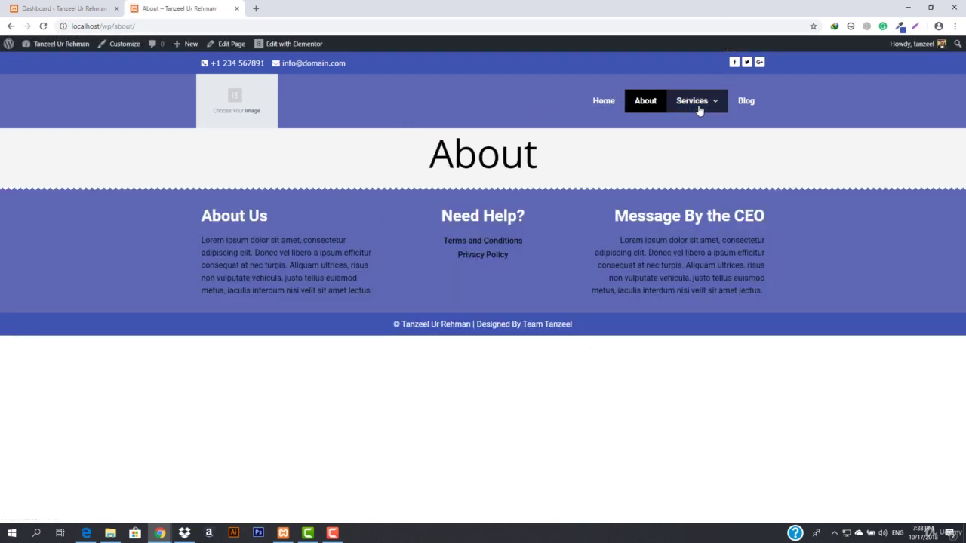
click(741, 101)
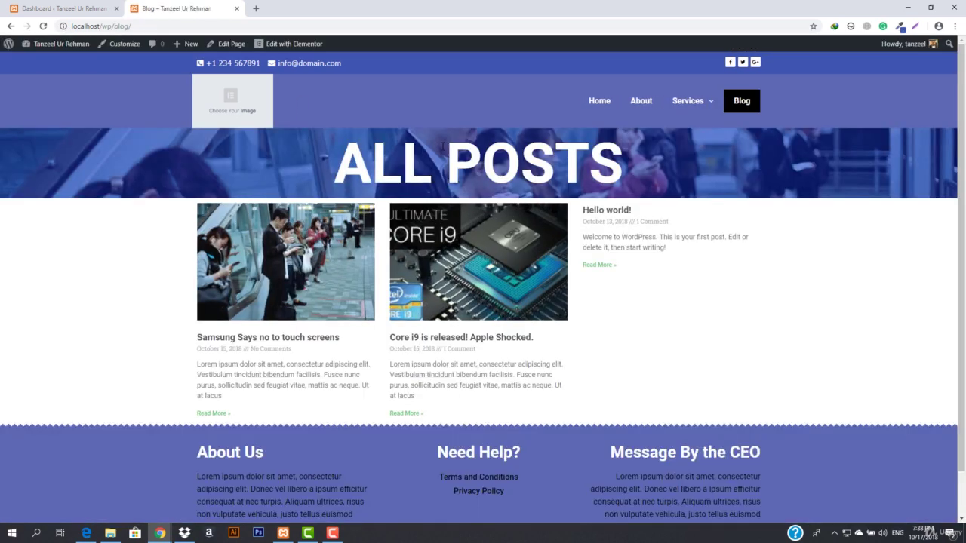
Step: Examine the logo setting under Site Identity in the Customizer and close the Customizer
click(120, 43)
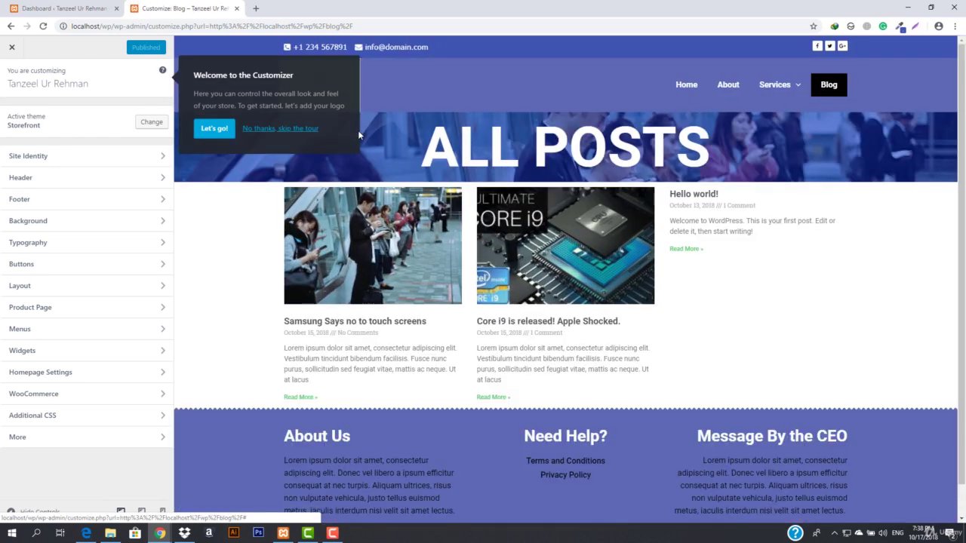
click(78, 160)
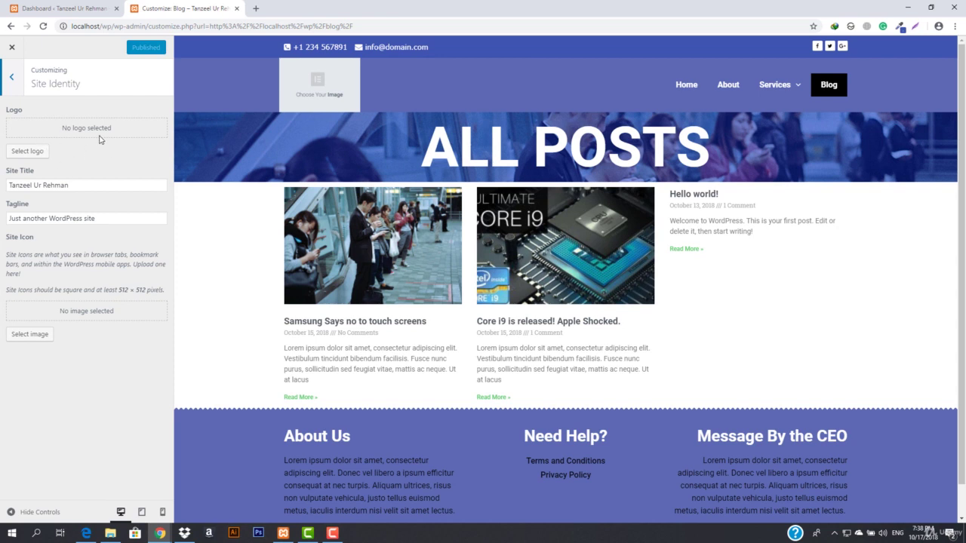
click(11, 47)
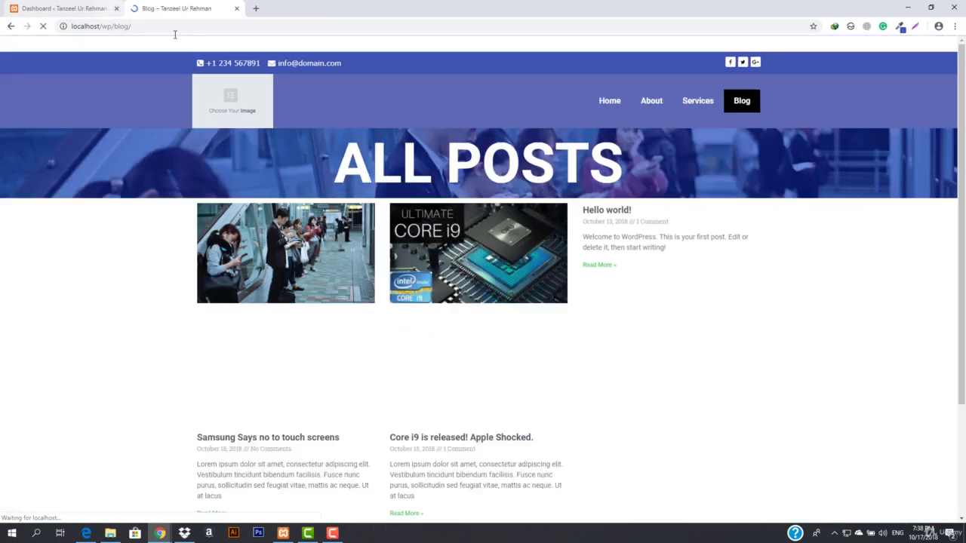
Step: Open the dashboard from the site page and close the older duplicate dashboard tab
mouse_move(53, 44)
click(48, 62)
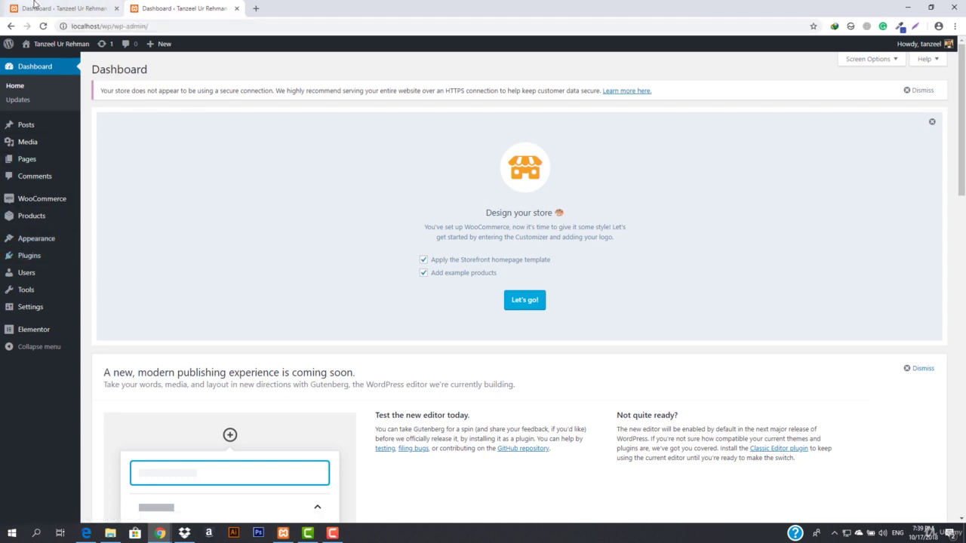
middle_click(59, 8)
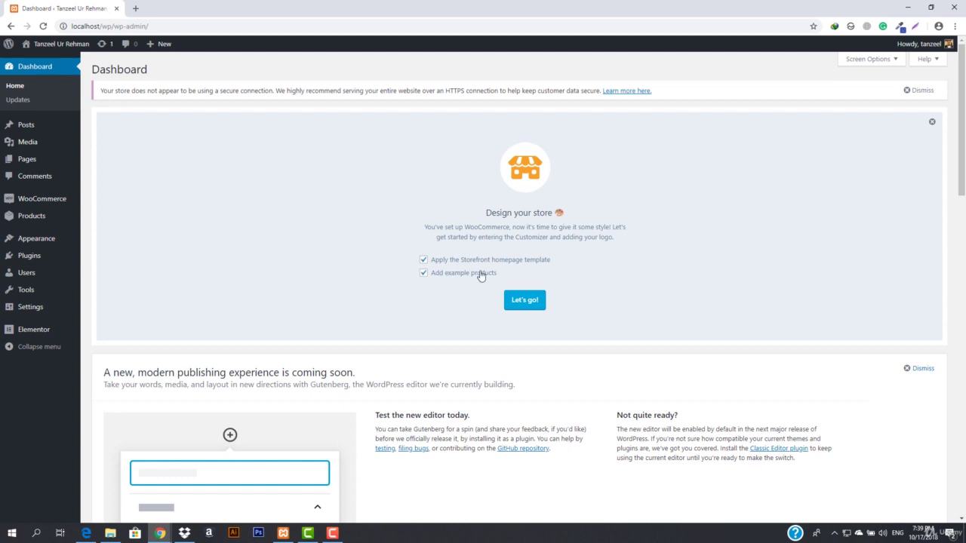
Step: Add the example products without applying the Storefront homepage template, publish the changes and close the Customizer
click(422, 261)
click(522, 301)
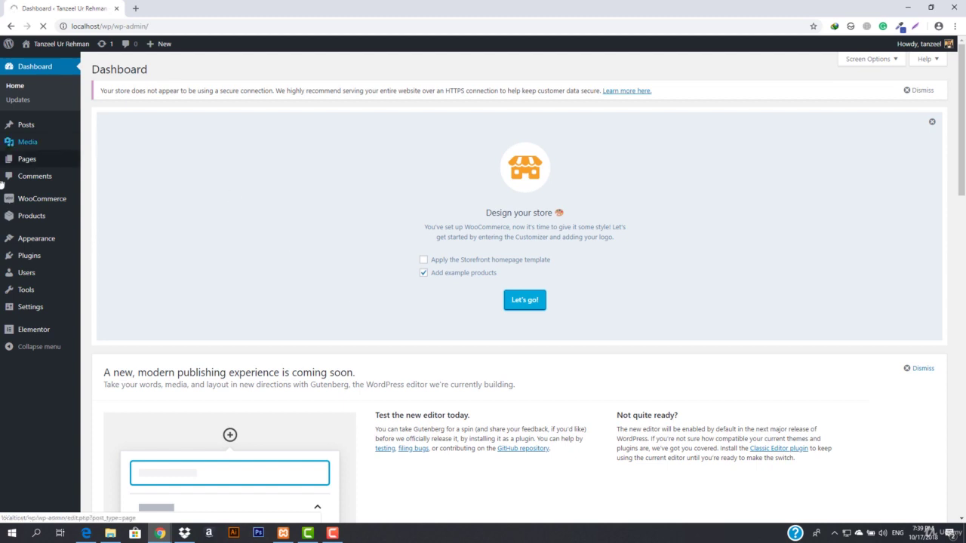
mouse_move(2, 198)
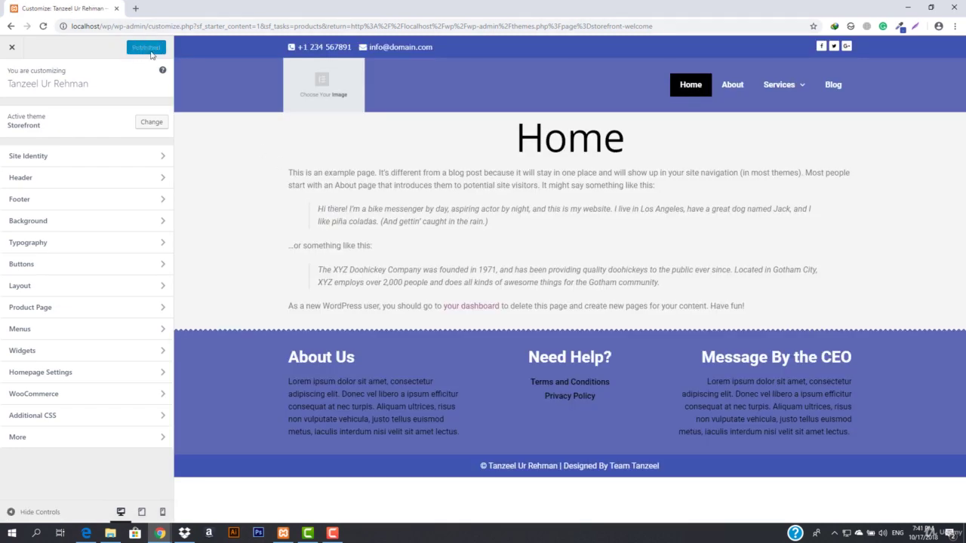
click(11, 47)
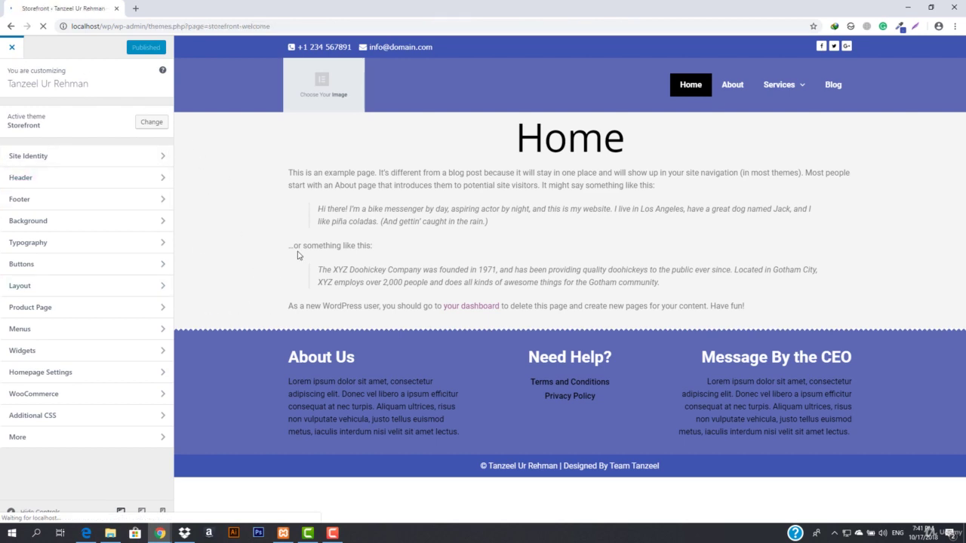
Step: Open the full product list in the dashboard and look through the example products
scroll(151, 298, down, 1)
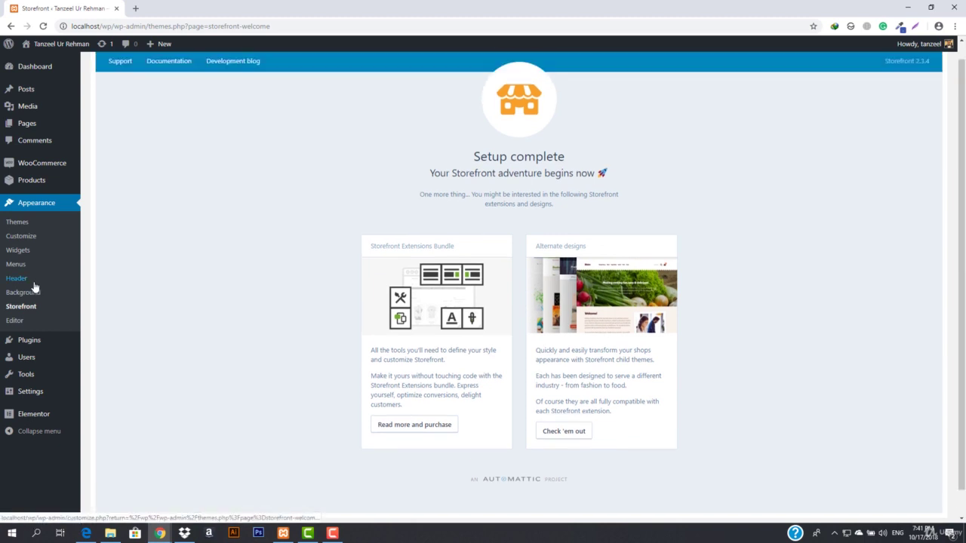
scroll(34, 286, up, 1)
mouse_move(31, 181)
click(109, 183)
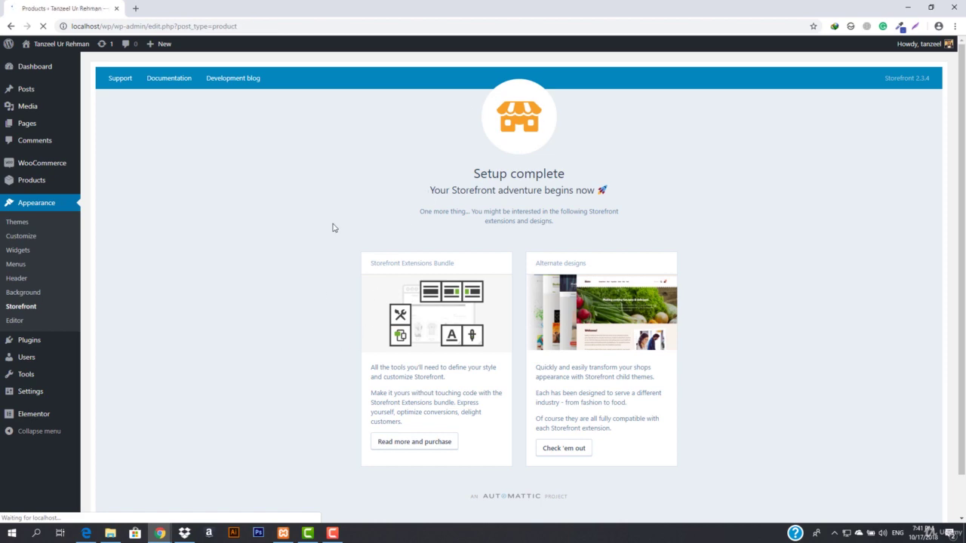
scroll(243, 287, down, 4)
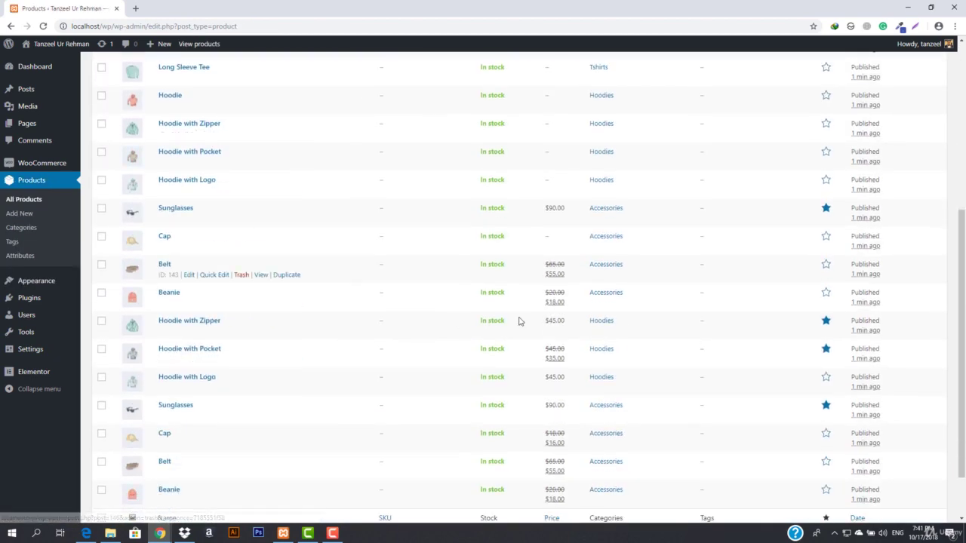
scroll(291, 381, down, 1)
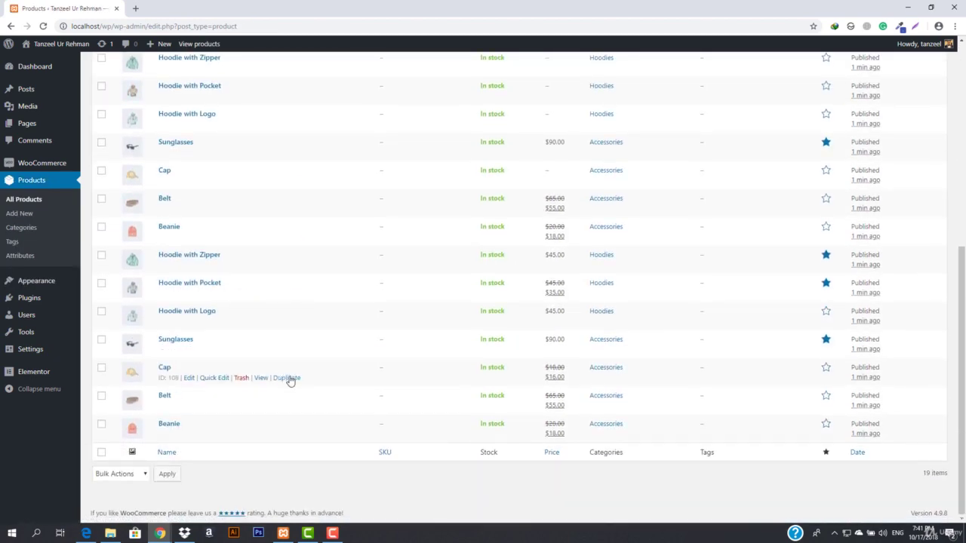
scroll(290, 381, up, 5)
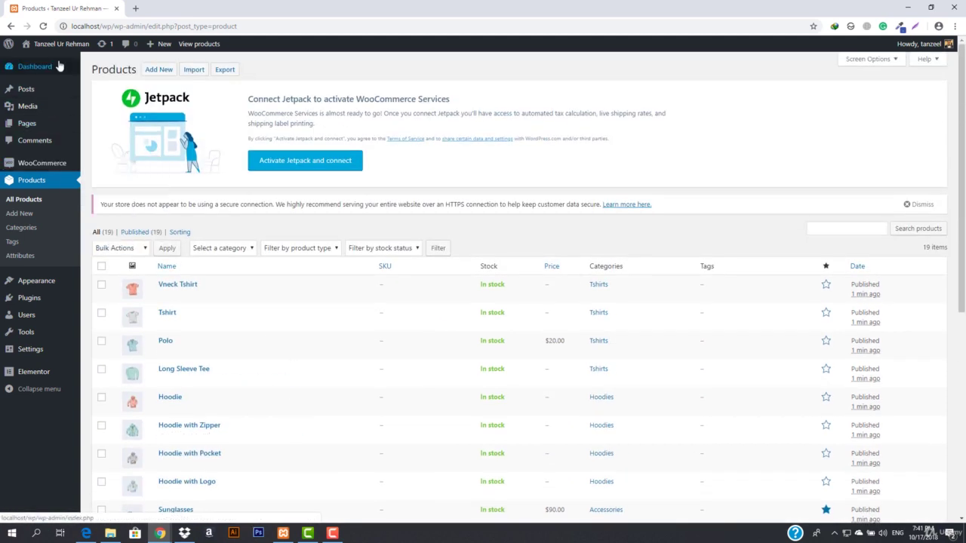
Step: Open the store in a new browser tab and look through the Shop page with the Storefront theme
mouse_move(34, 45)
right_click(47, 78)
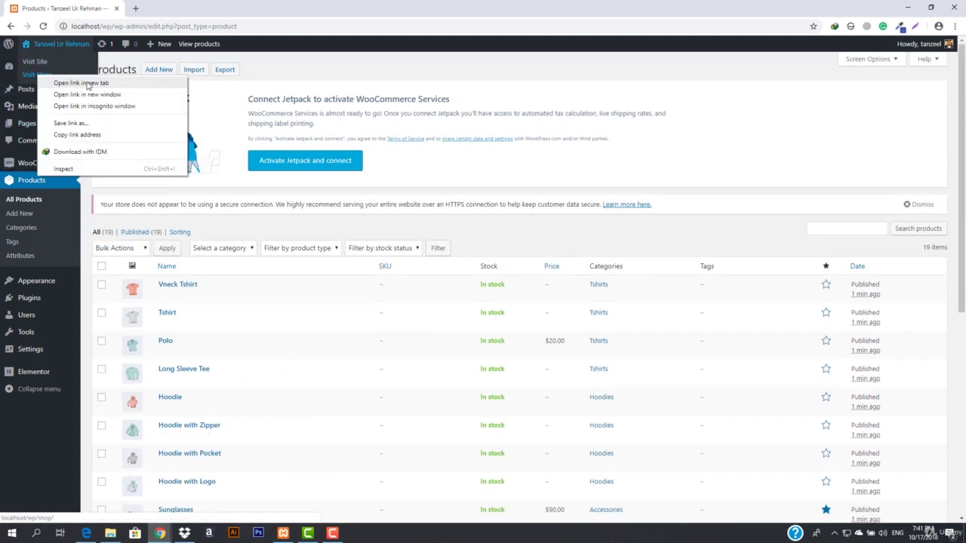
click(76, 83)
click(159, 15)
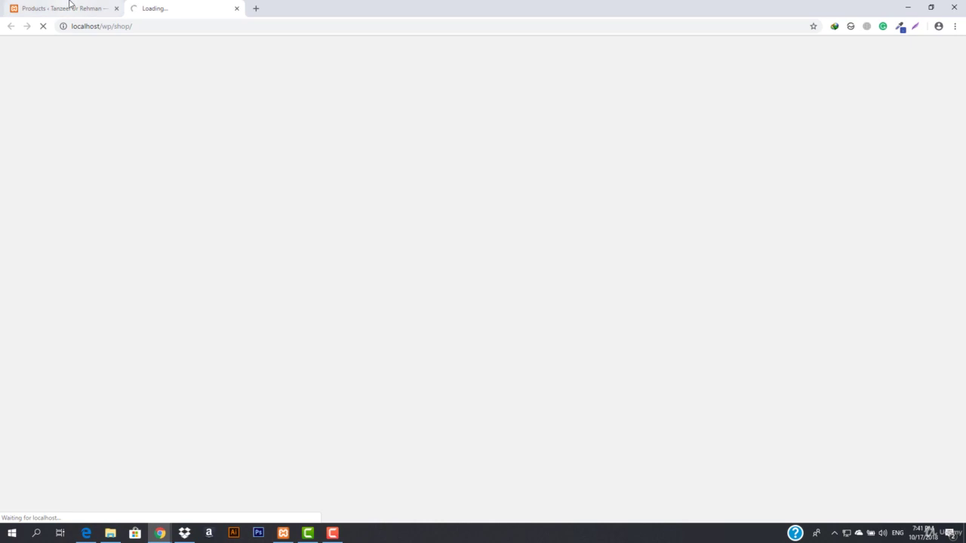
click(70, 4)
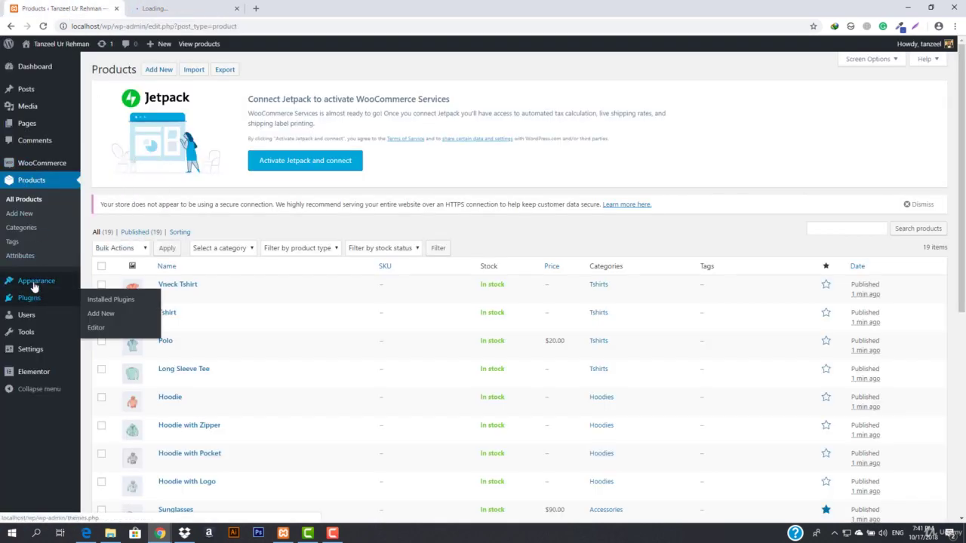
click(208, 15)
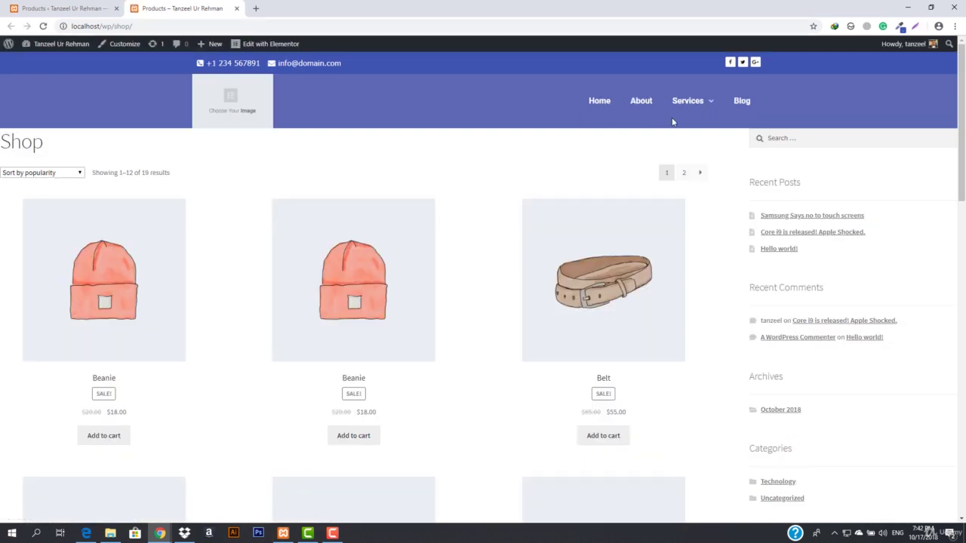
scroll(419, 310, down, 10)
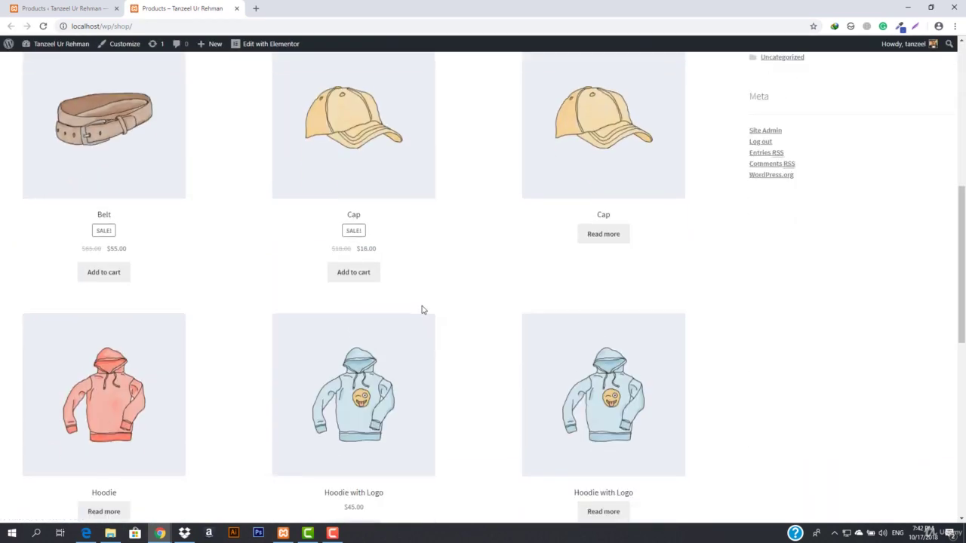
scroll(327, 403, down, 3)
scroll(141, 339, up, 5)
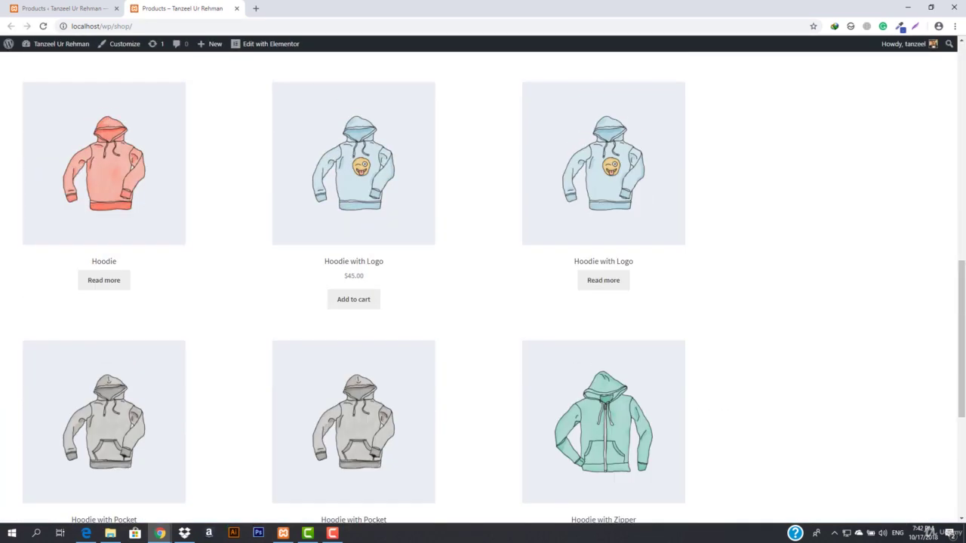
Step: Return to the dashboard tab and activate the Twenty Seventeen theme
click(21, 6)
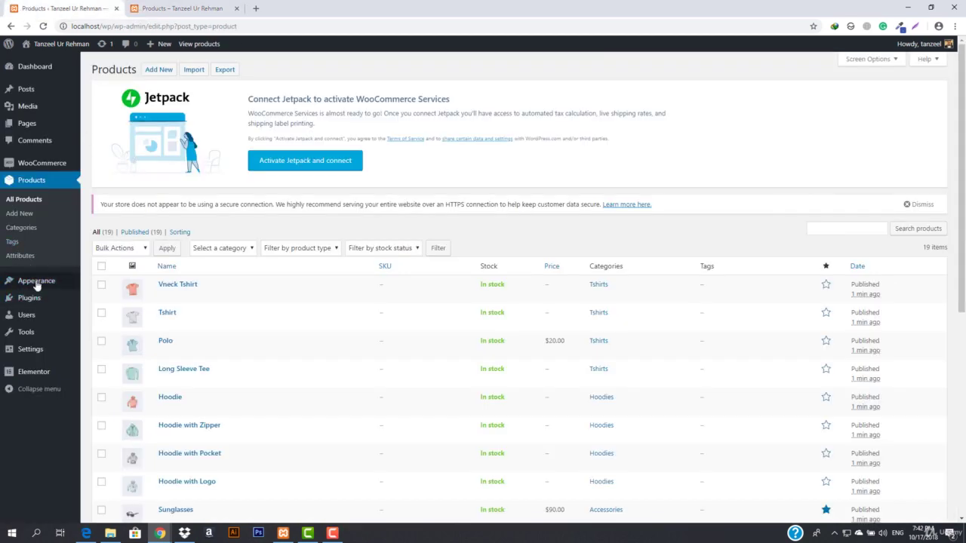
mouse_move(36, 285)
click(91, 286)
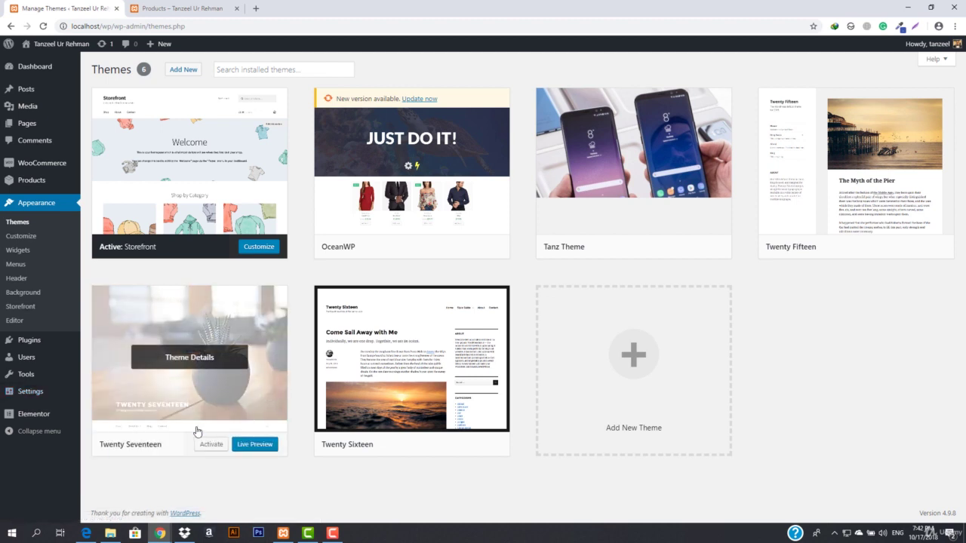
click(211, 444)
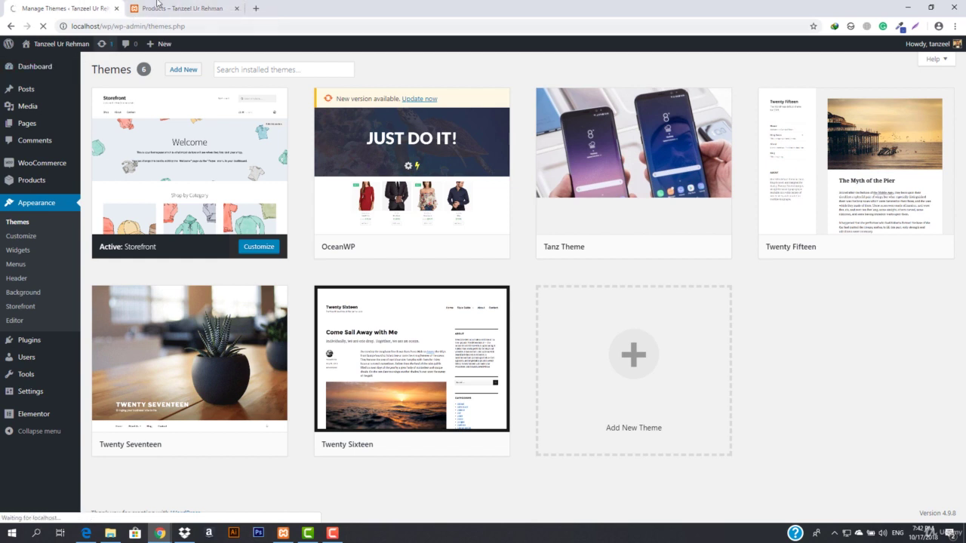
Step: Reload the Shop page to check it with the Twenty Seventeen theme, and open the home page through the site logo
click(205, 7)
click(179, 26)
key(Return)
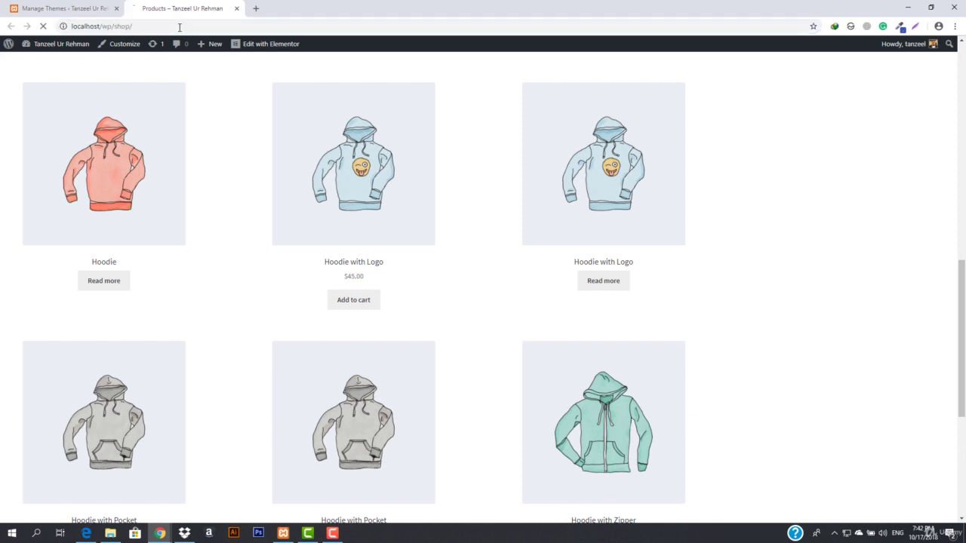
scroll(278, 280, up, 6)
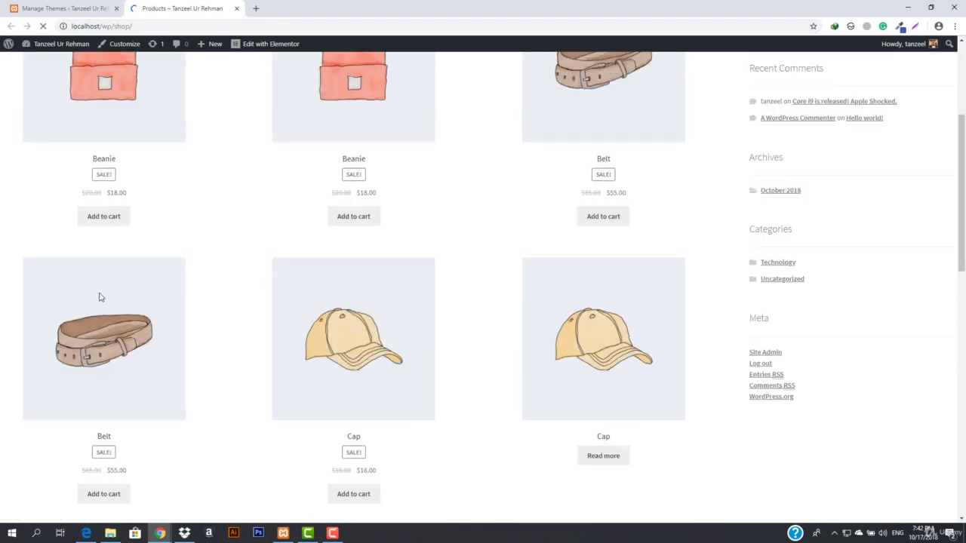
scroll(248, 313, up, 8)
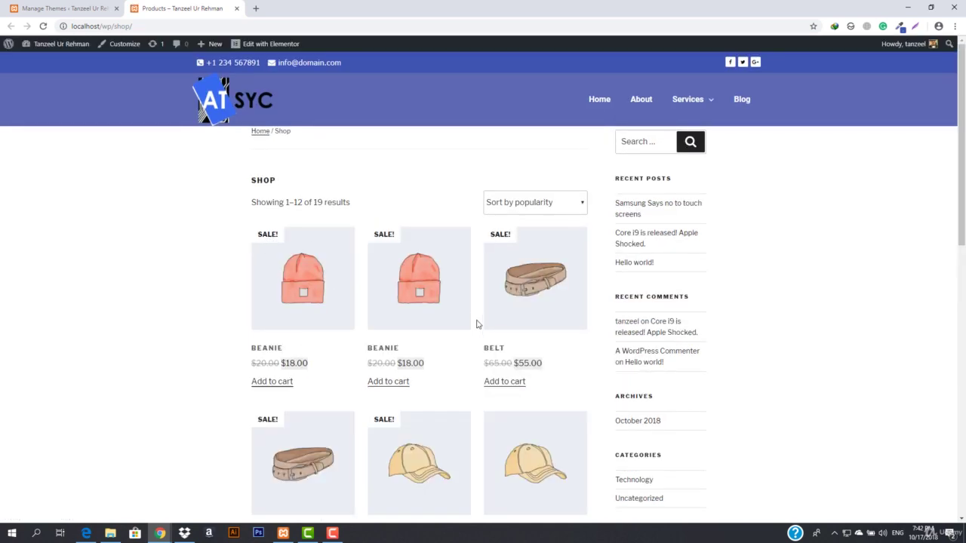
click(243, 104)
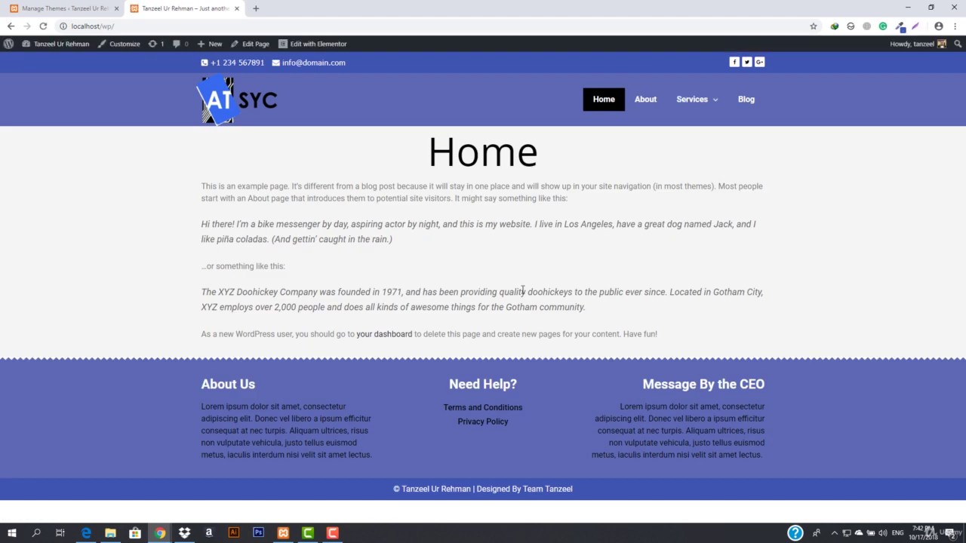
Step: Open the store from the Themes page, close the other site tab and look through the Shop page down to its footer
mouse_move(50, 46)
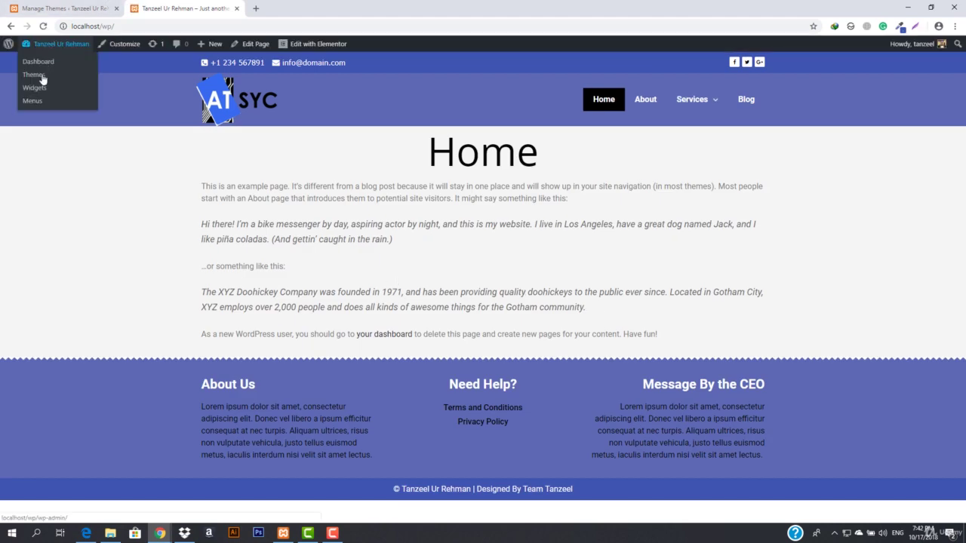
click(60, 7)
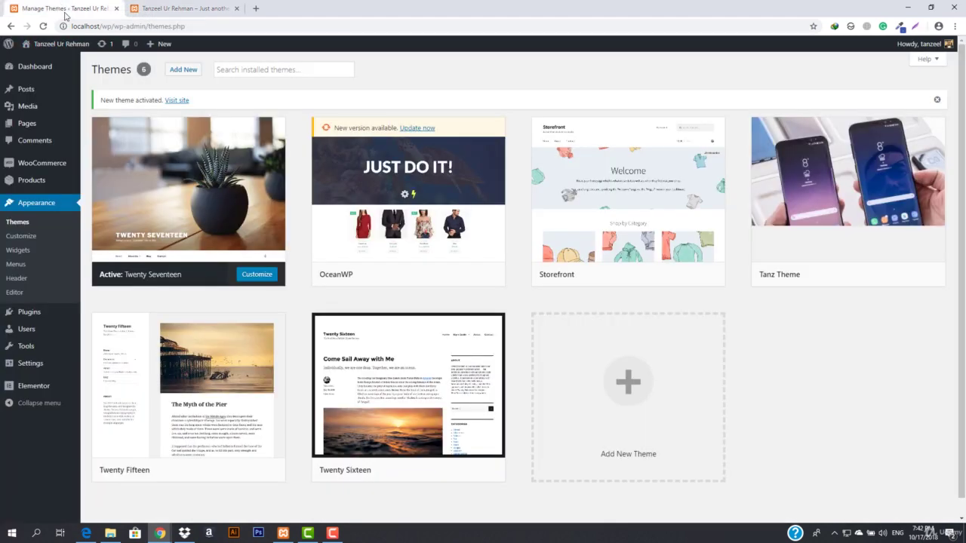
mouse_move(53, 44)
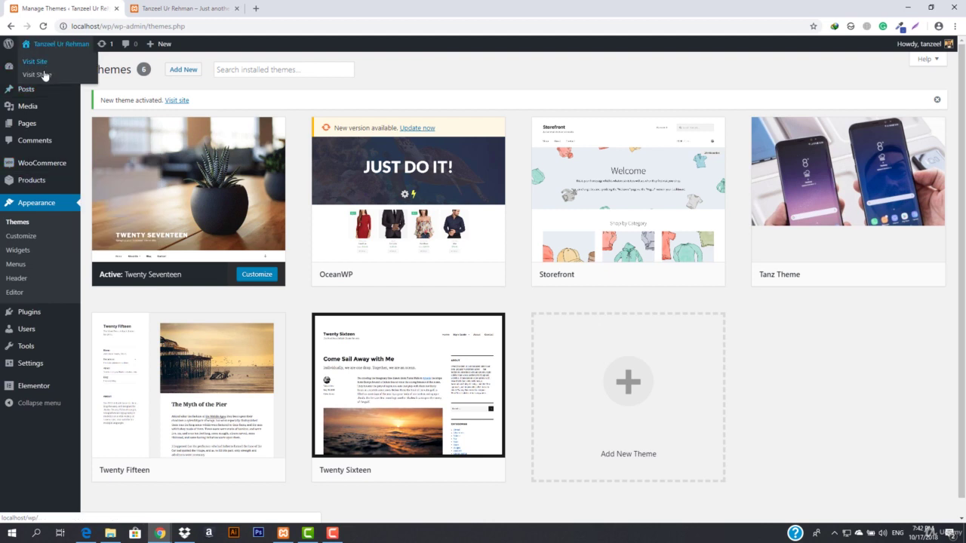
click(43, 74)
middle_click(169, 4)
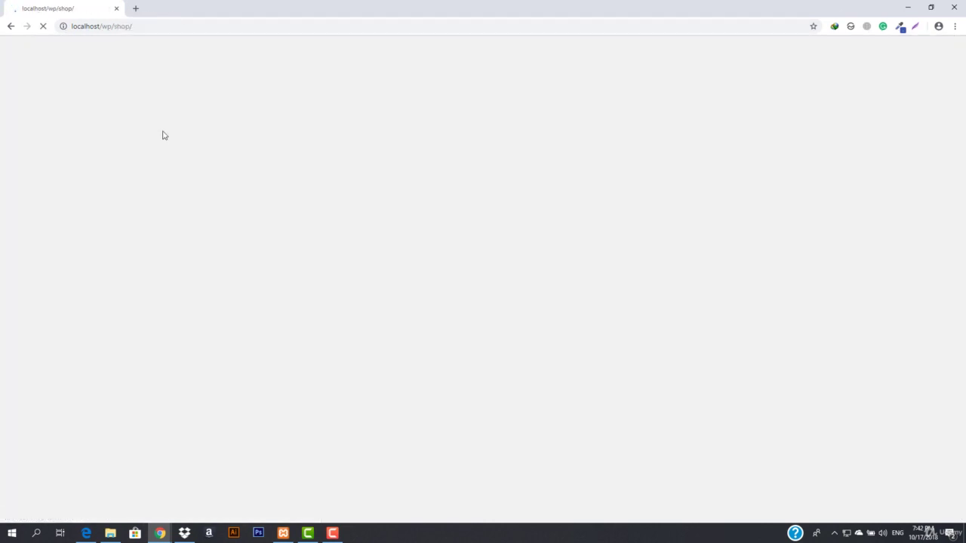
scroll(483, 324, down, 7)
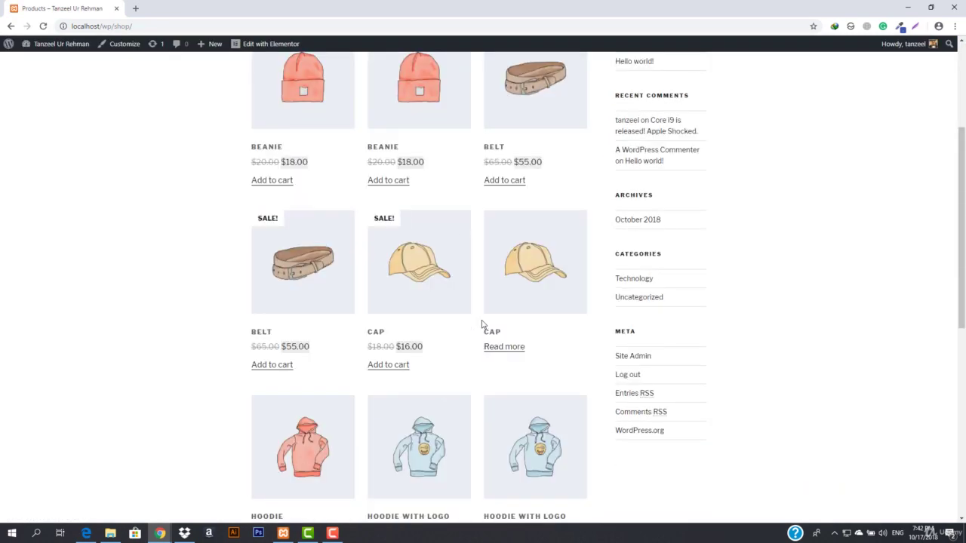
scroll(483, 324, down, 2)
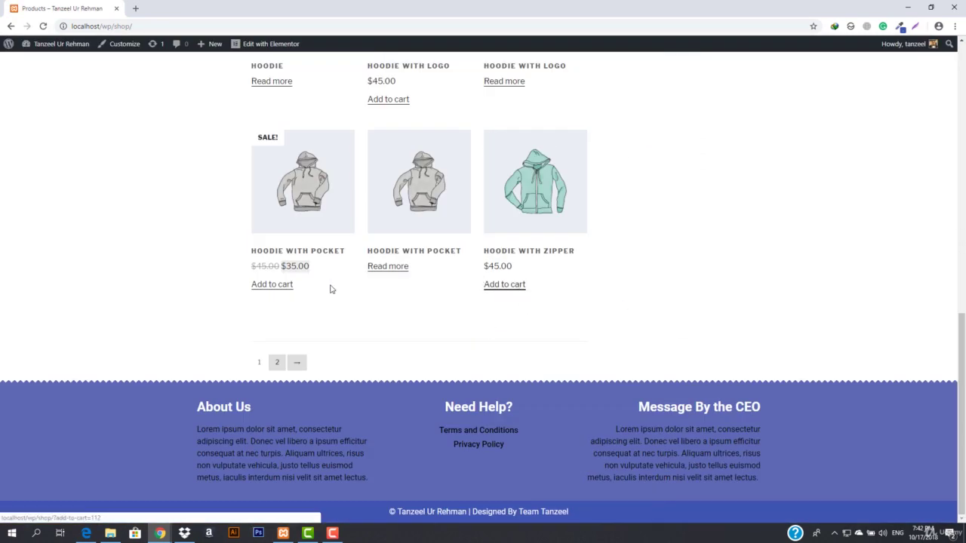
scroll(317, 286, up, 11)
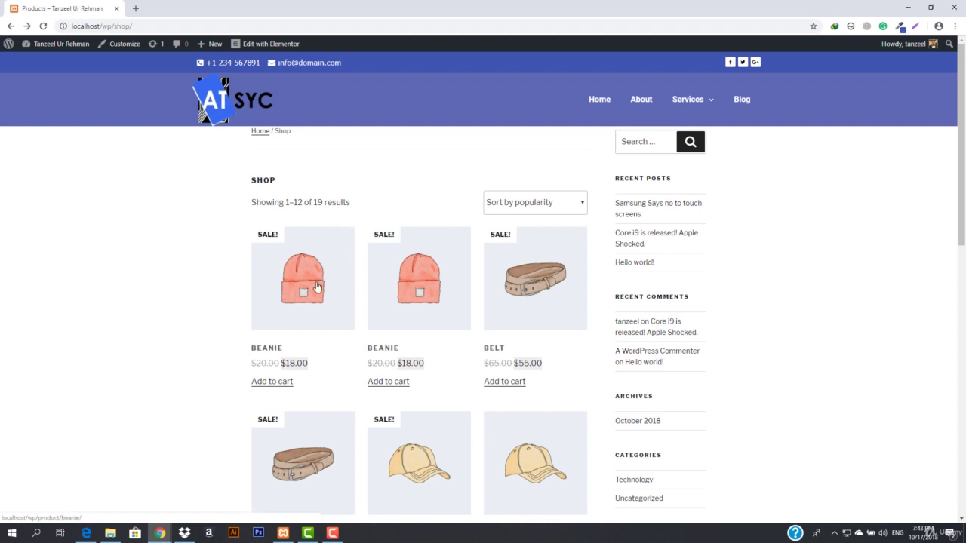
Step: Open the first Beanie product and examine its page, including the description, sidebar and related products
click(291, 294)
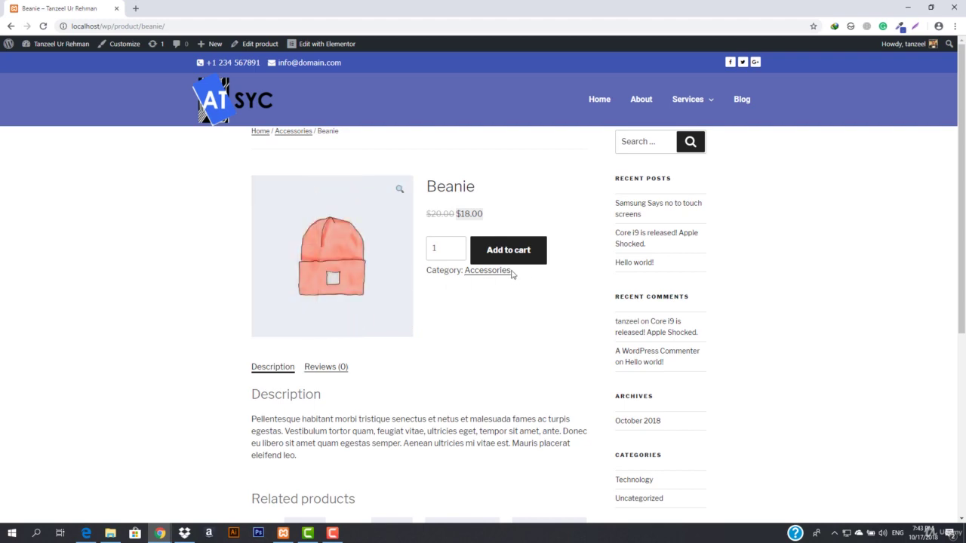
scroll(437, 298, down, 2)
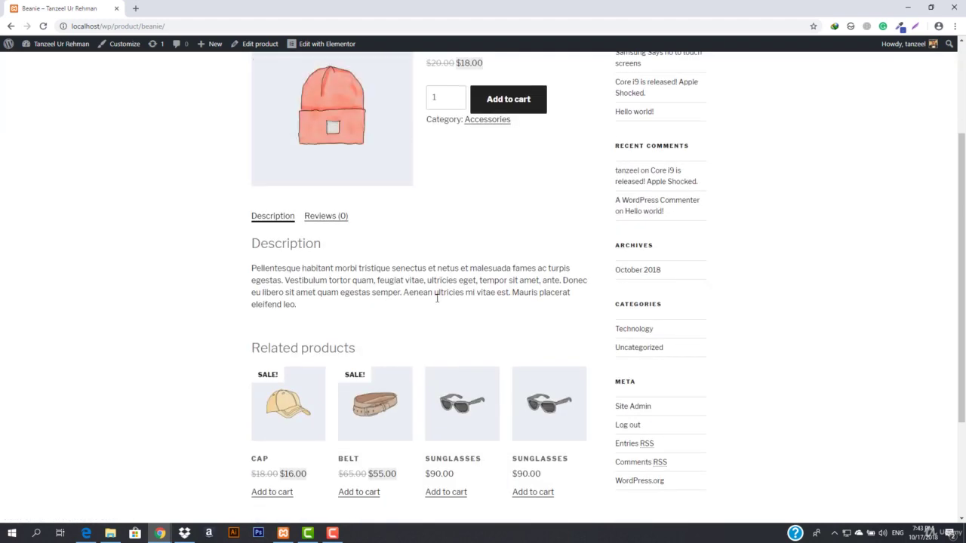
scroll(437, 298, down, 2)
scroll(493, 327, up, 4)
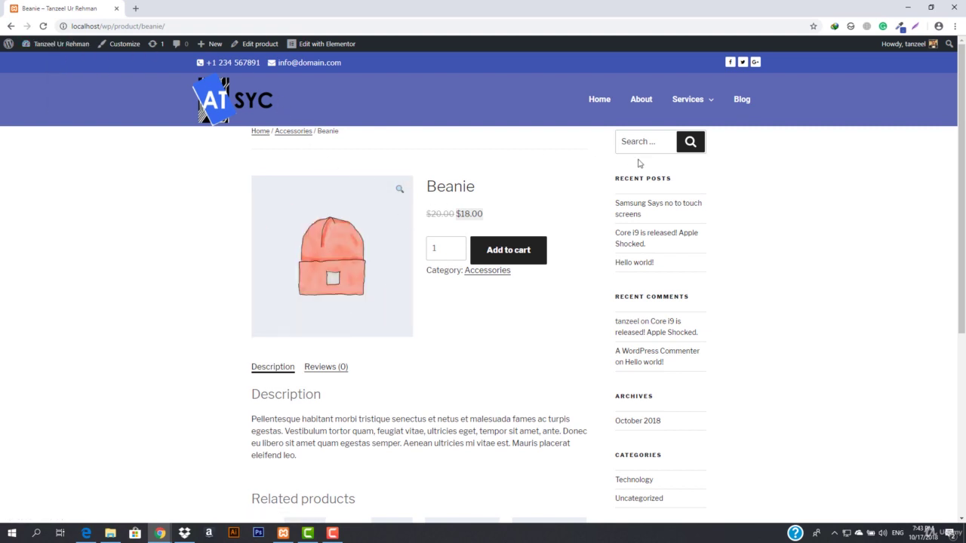
scroll(591, 317, down, 4)
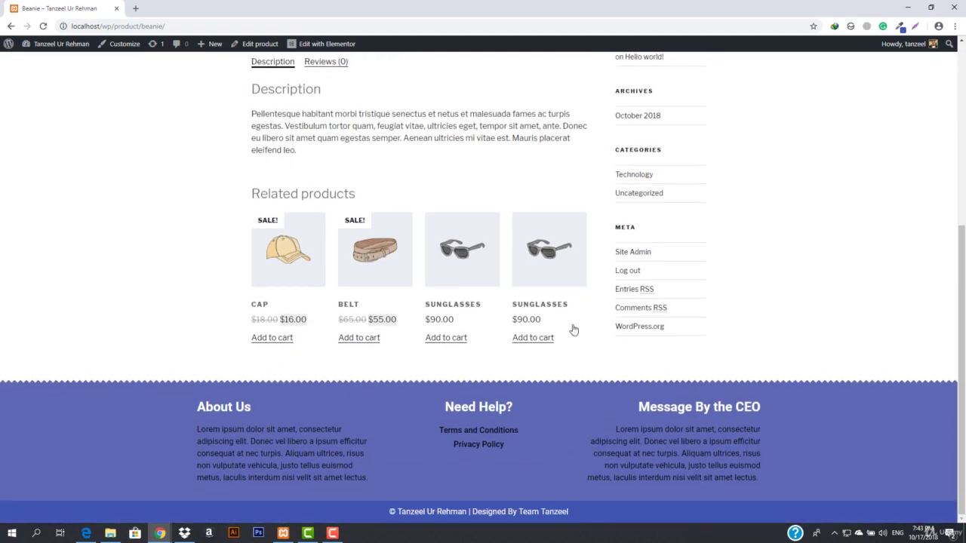
scroll(379, 319, up, 4)
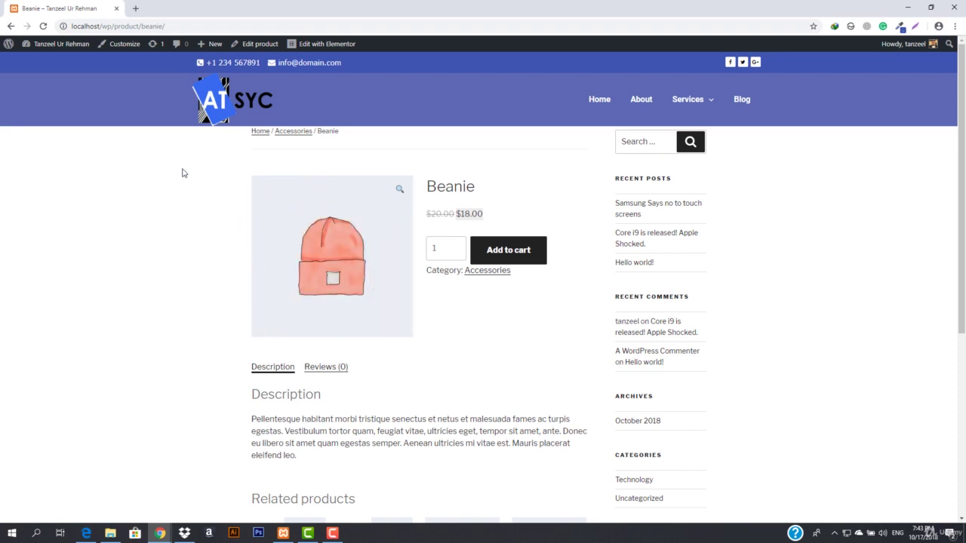
Step: Open the dashboard in a new browser tab from the Beanie product page
mouse_move(34, 43)
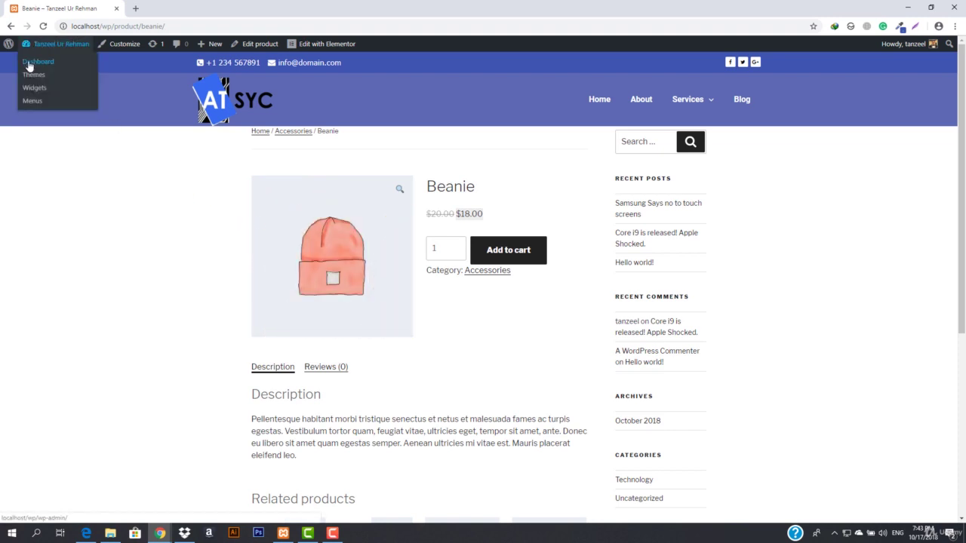
right_click(30, 62)
click(89, 71)
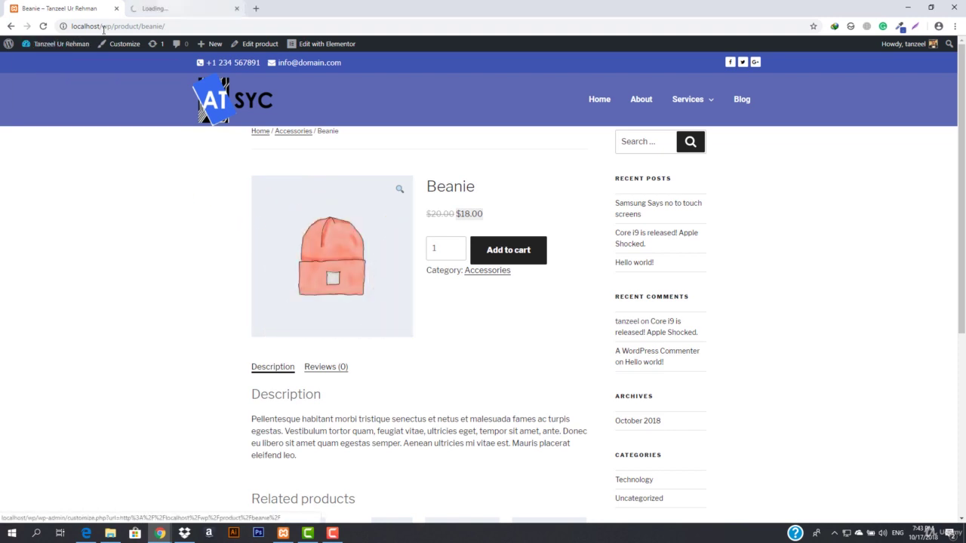
Step: Open the Accessories category from the Beanie page's breadcrumb in a new browser tab
click(184, 6)
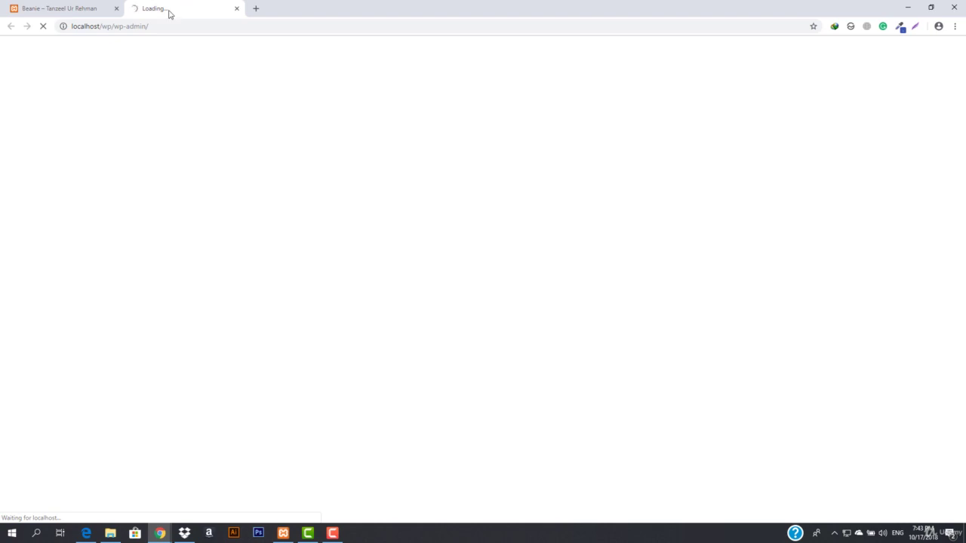
click(53, 7)
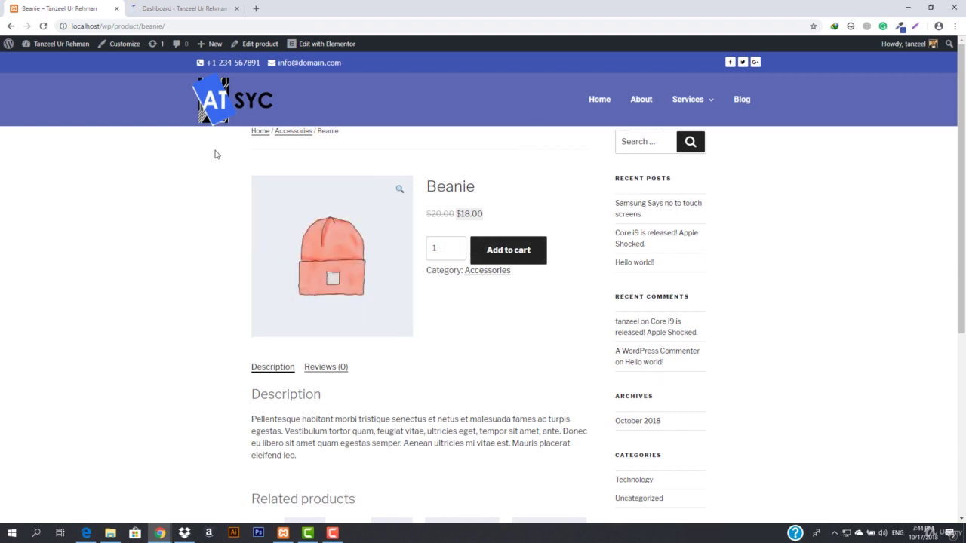
right_click(297, 135)
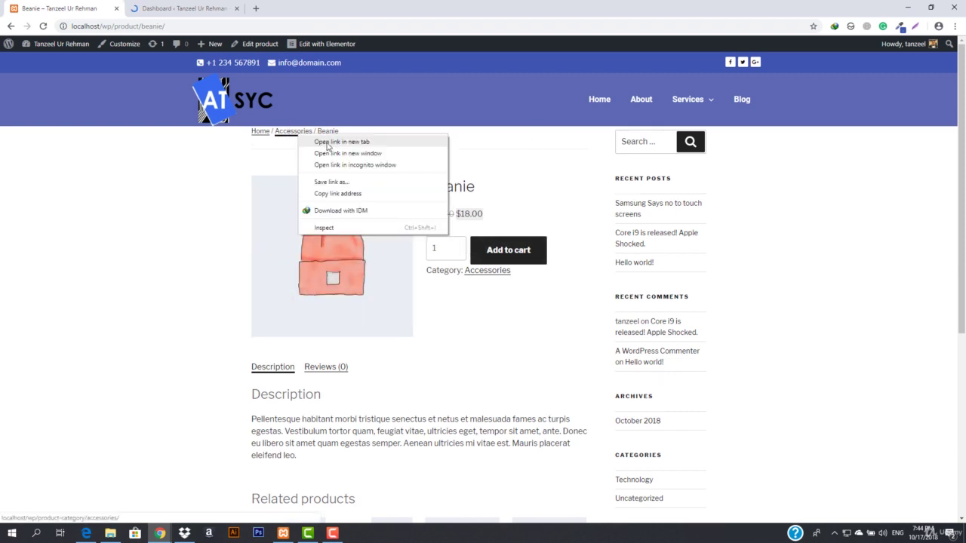
click(327, 142)
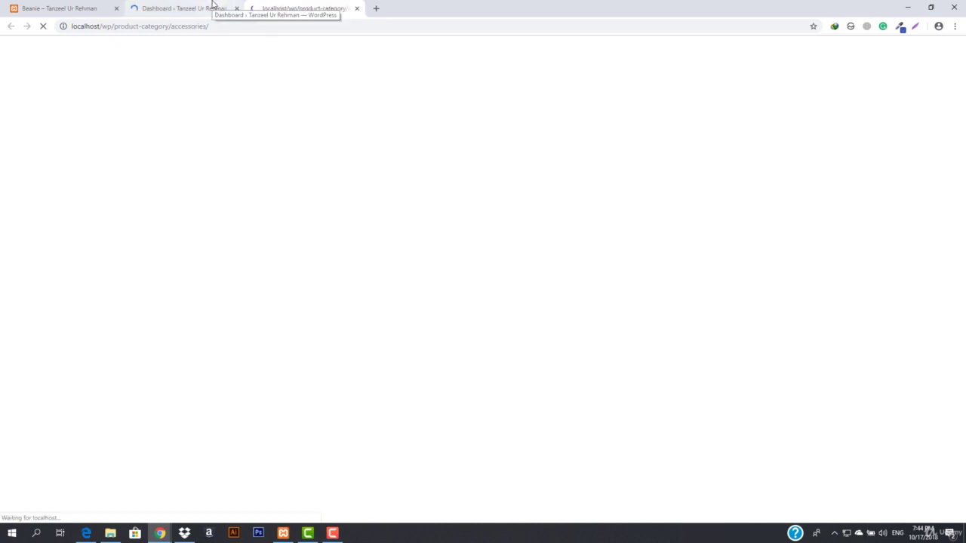
Step: Open Elementor's My Templates page from the dashboard and close the Accessories category tab
click(213, 6)
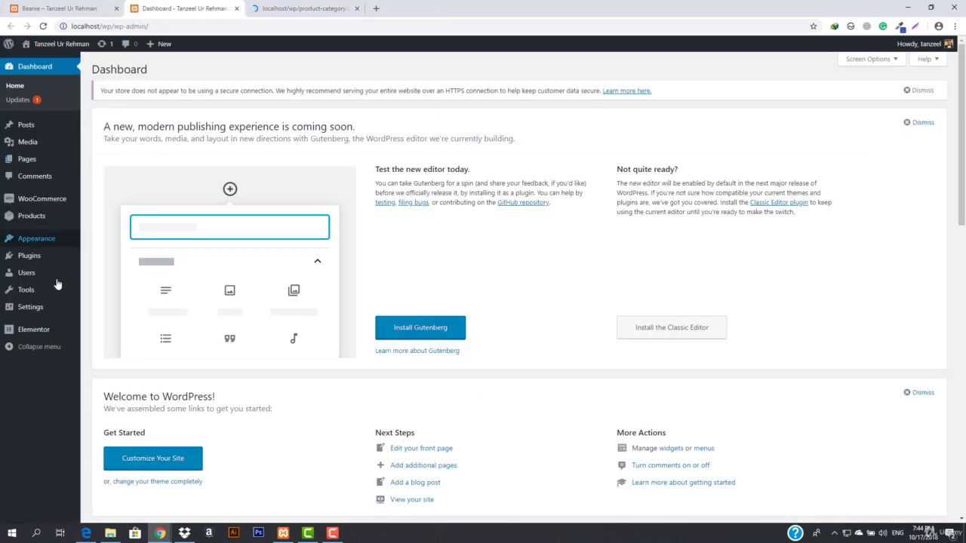
mouse_move(41, 330)
click(106, 330)
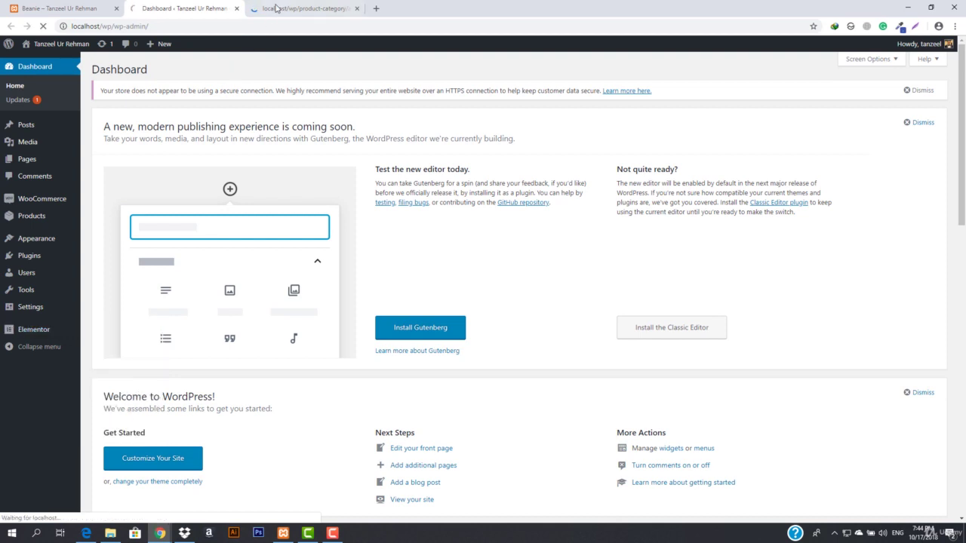
click(356, 9)
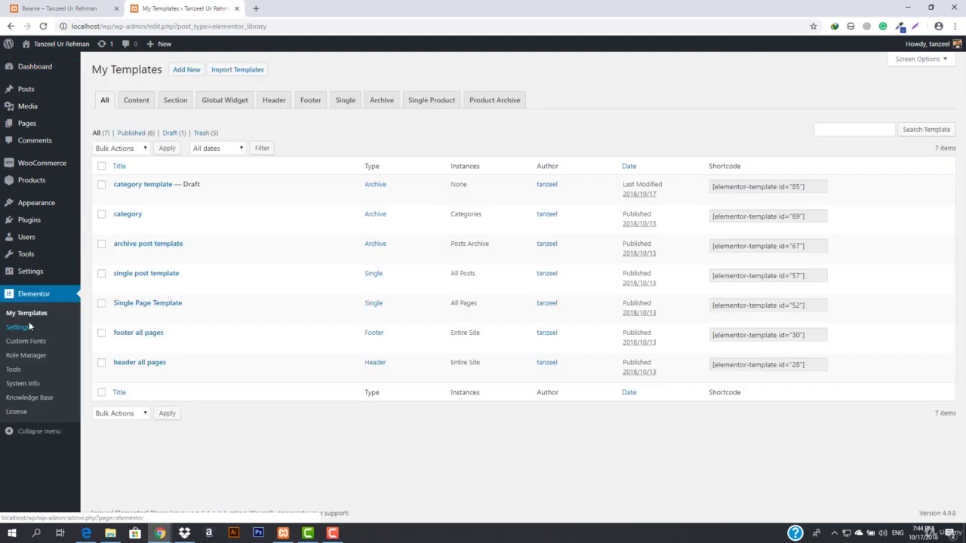
Step: Create a new Elementor template of type Single Product named "Single Product Template"
click(188, 71)
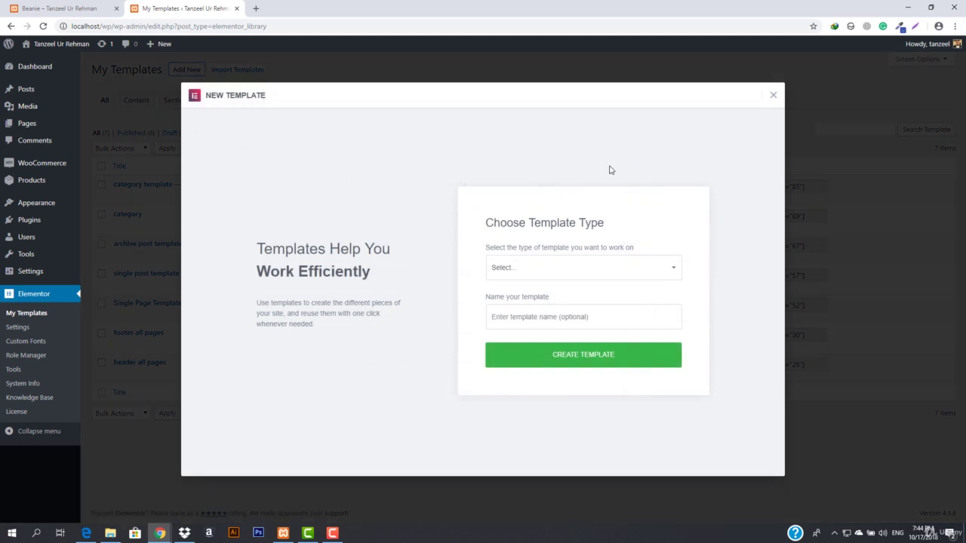
click(625, 270)
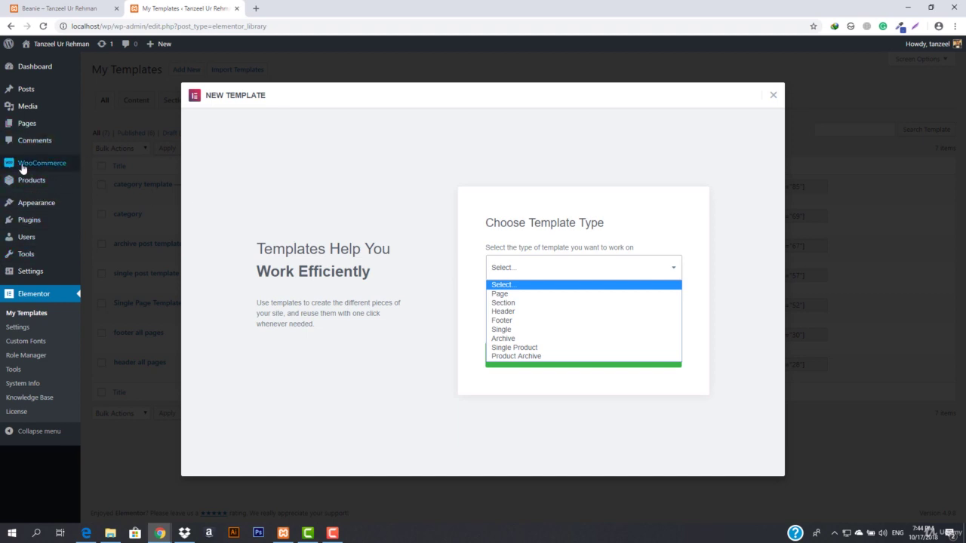
mouse_move(23, 167)
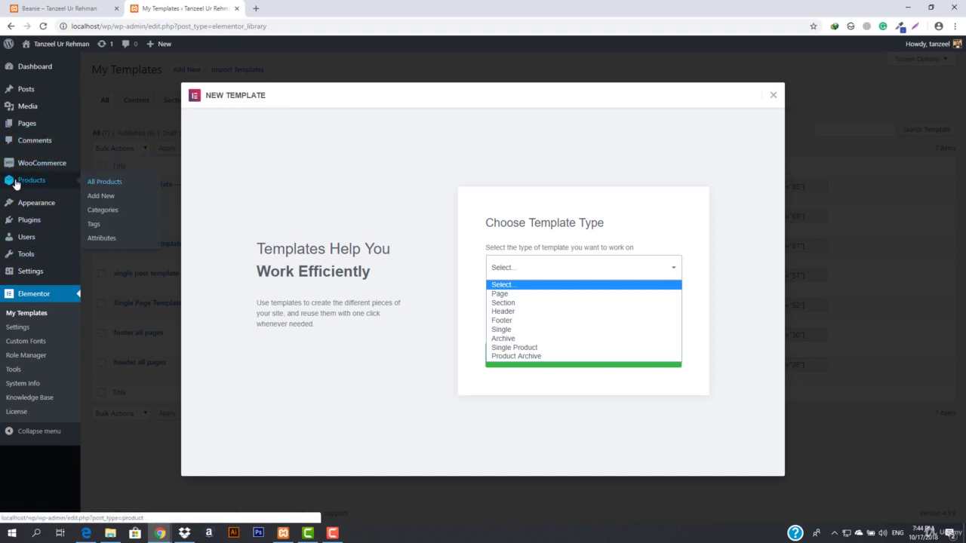
click(519, 349)
click(531, 320)
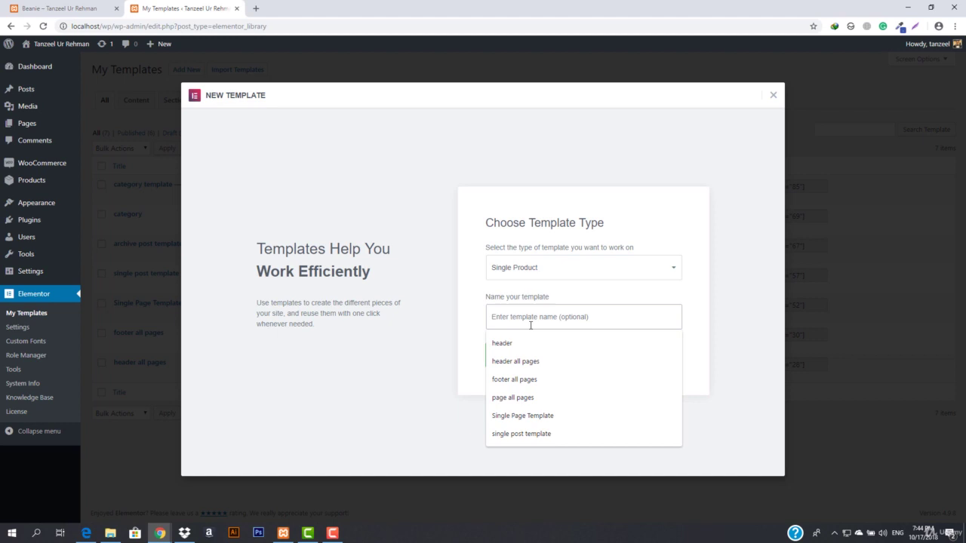
text(Single Product Template)
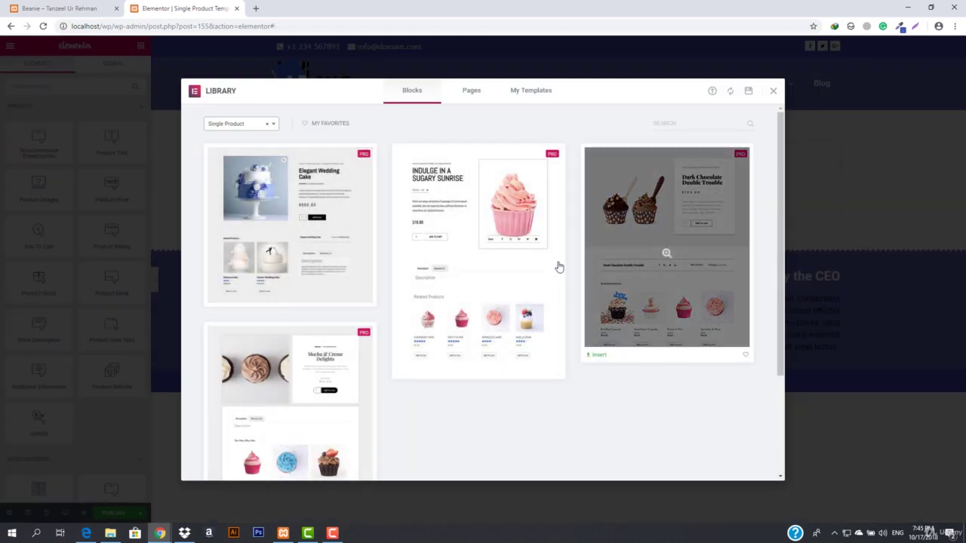
Step: Look through the library's Single Product blocks, close the library, and review the available Product and WooCommerce widgets
scroll(479, 280, down, 1)
scroll(480, 281, down, 1)
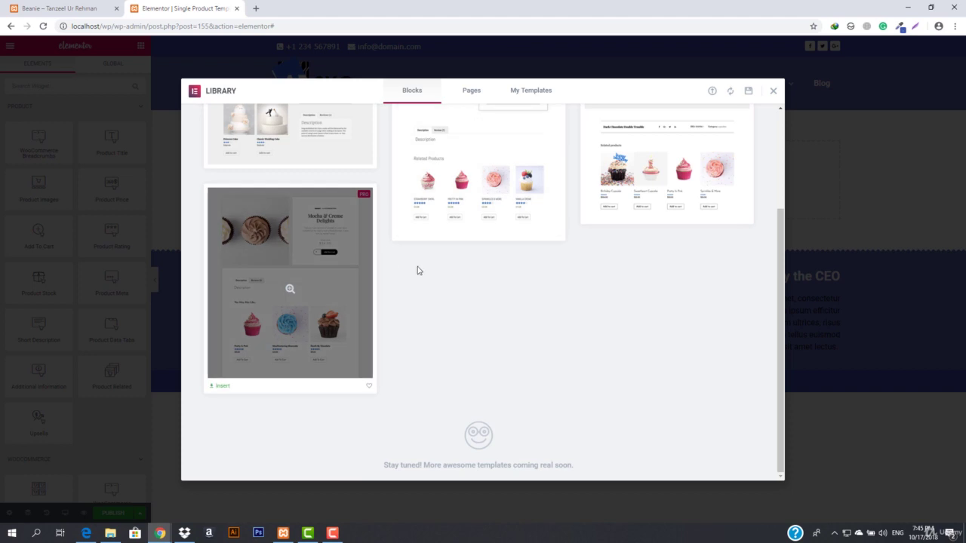
scroll(460, 302, up, 2)
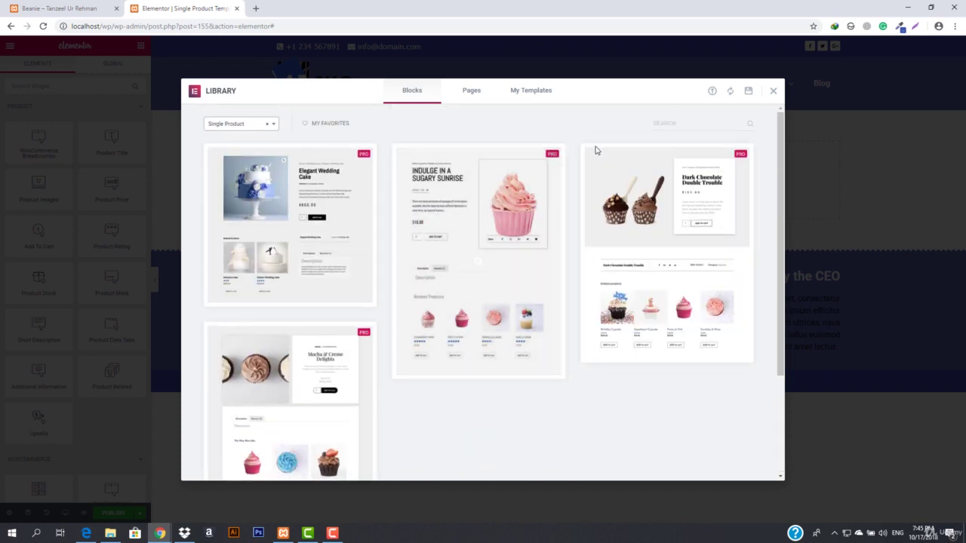
click(773, 93)
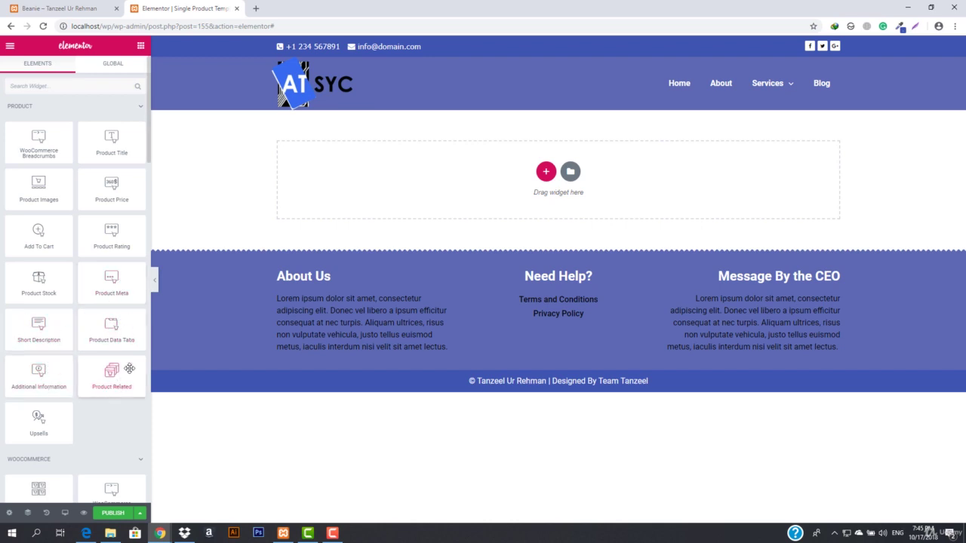
scroll(42, 407, down, 2)
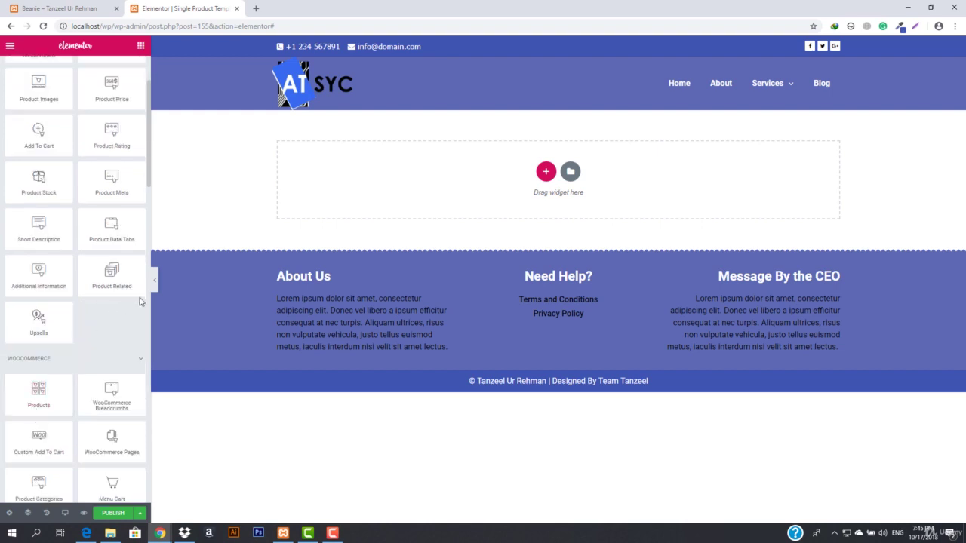
scroll(139, 301, down, 2)
scroll(135, 298, down, 1)
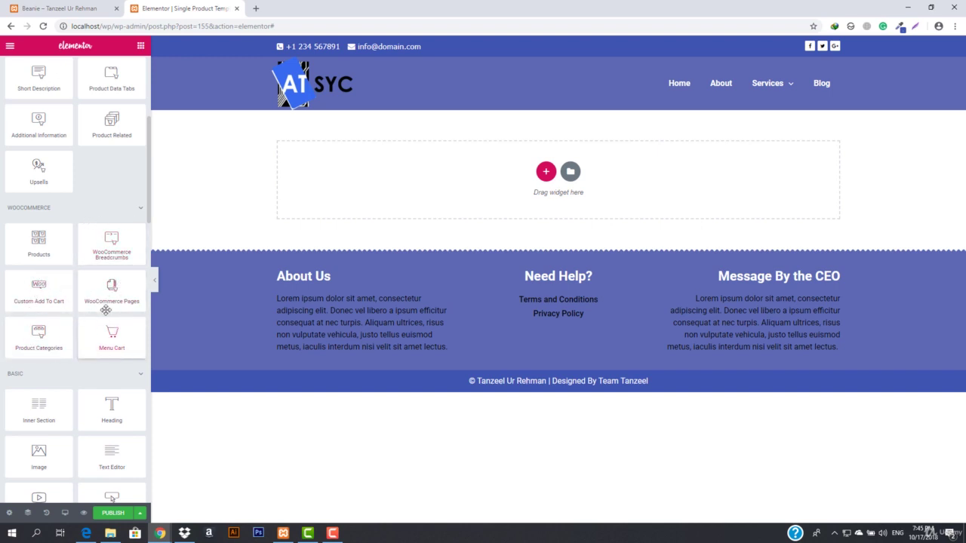
scroll(23, 272, up, 5)
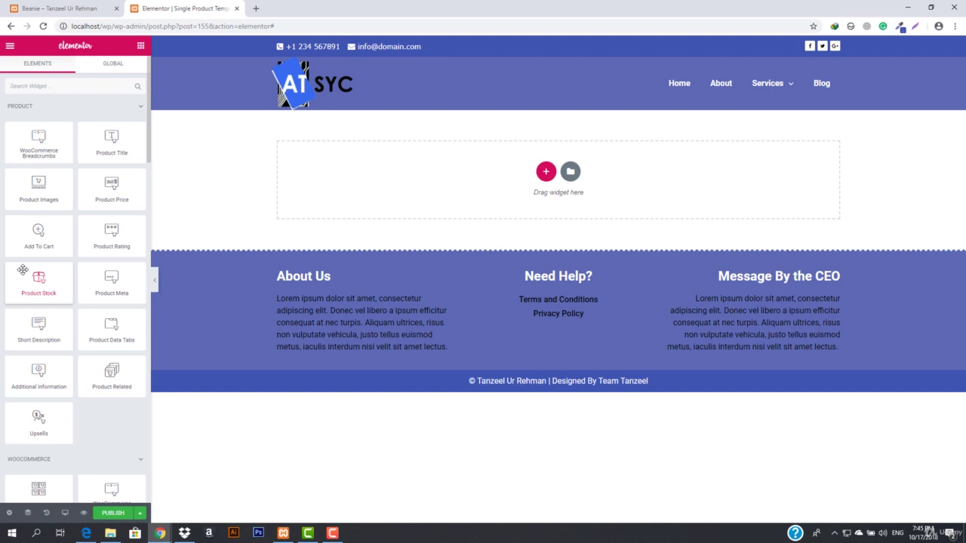
Step: Add a section with two equal columns and place the Product Images widget in its left column
click(546, 172)
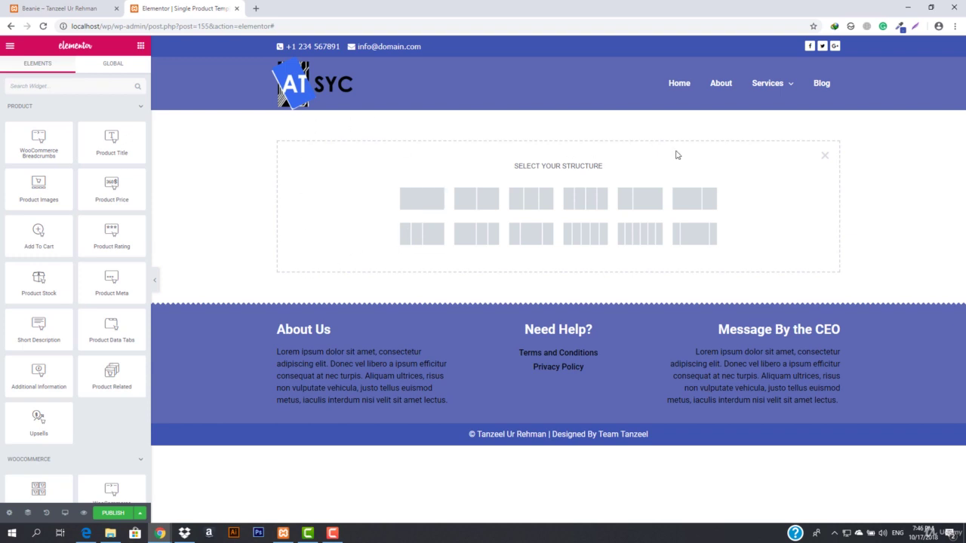
click(487, 188)
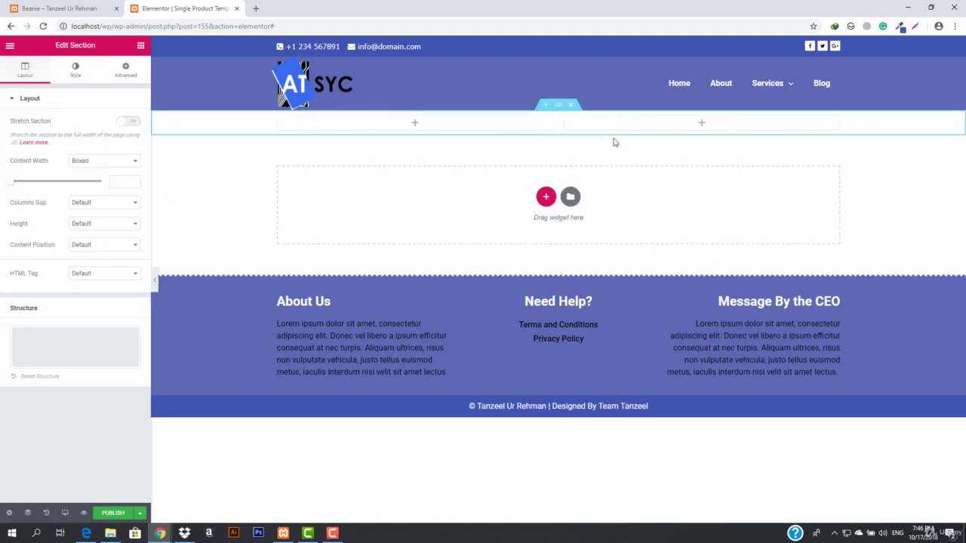
click(140, 46)
drag(38, 185, 412, 131)
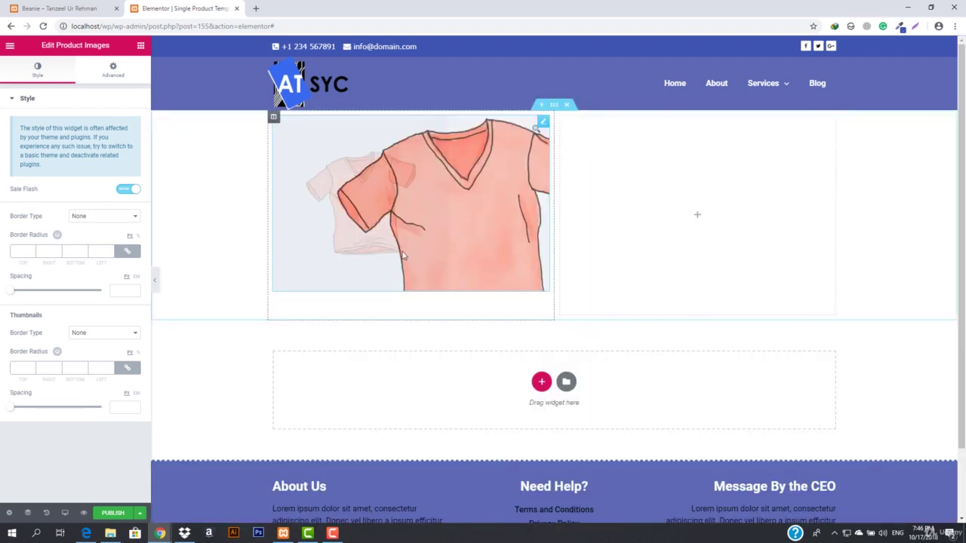
scroll(412, 339, down, 1)
scroll(403, 344, up, 1)
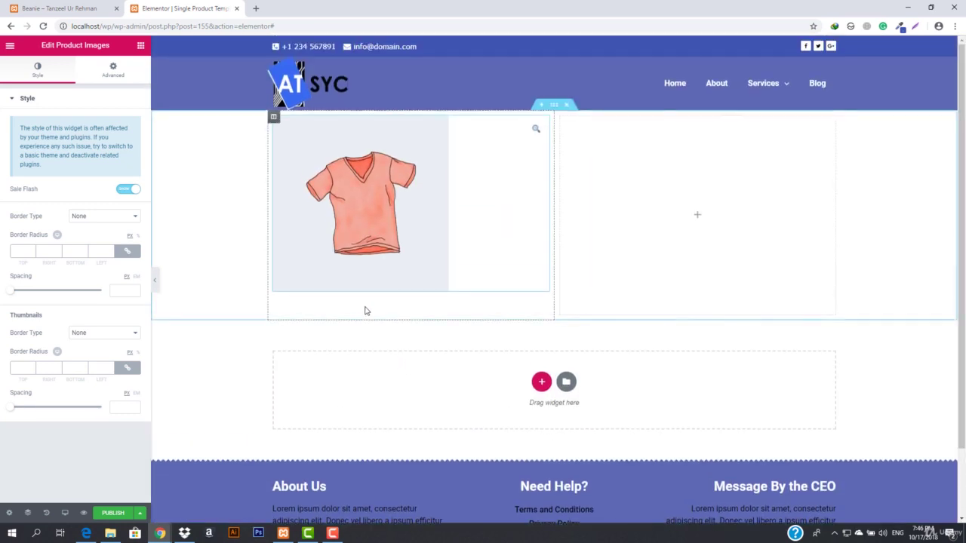
Step: Open the template's settings, then review the Beanie product's data and short description on its edit page and return to the template
click(8, 513)
click(65, 7)
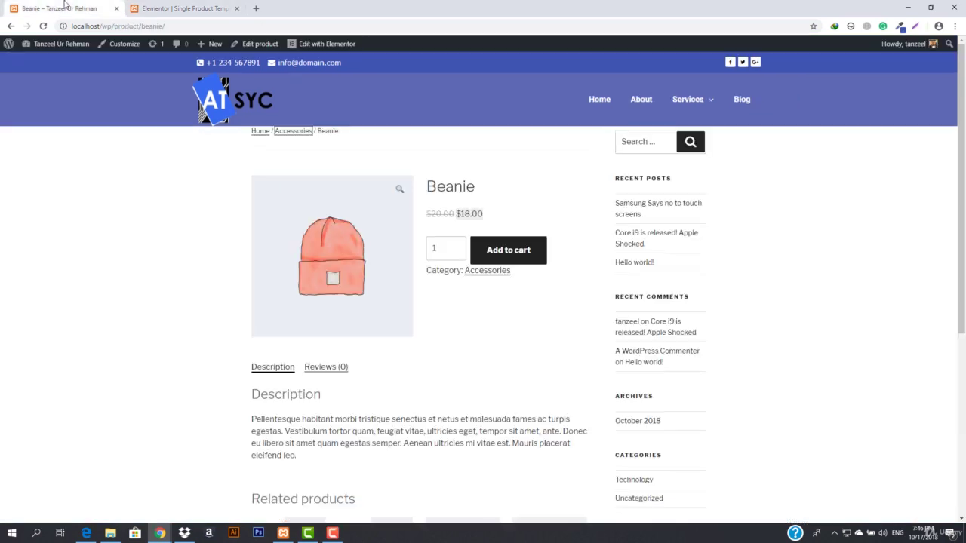
click(258, 44)
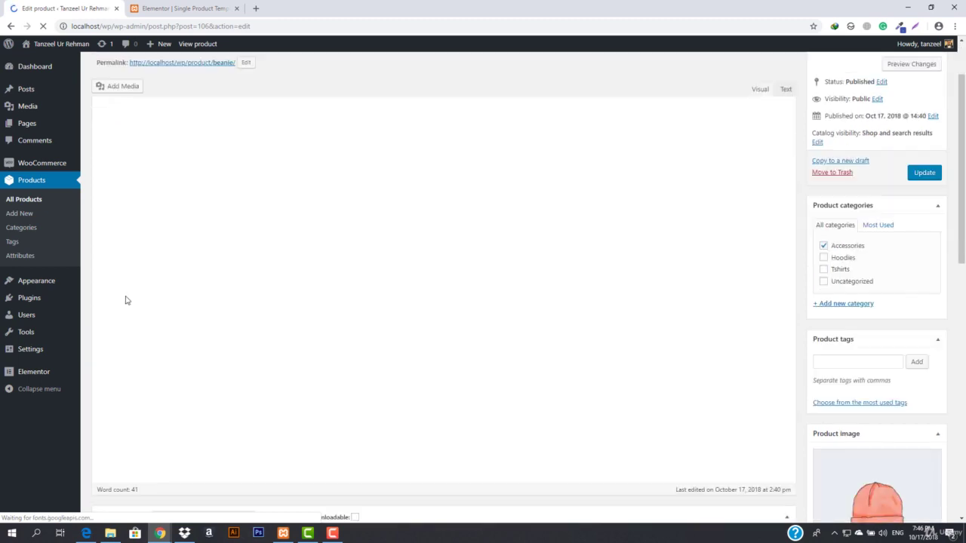
scroll(362, 284, down, 5)
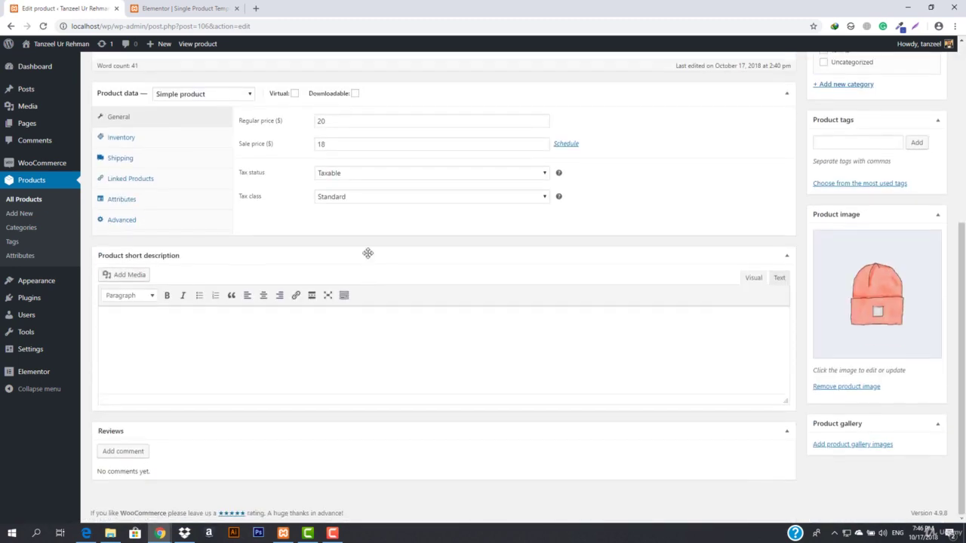
click(181, 8)
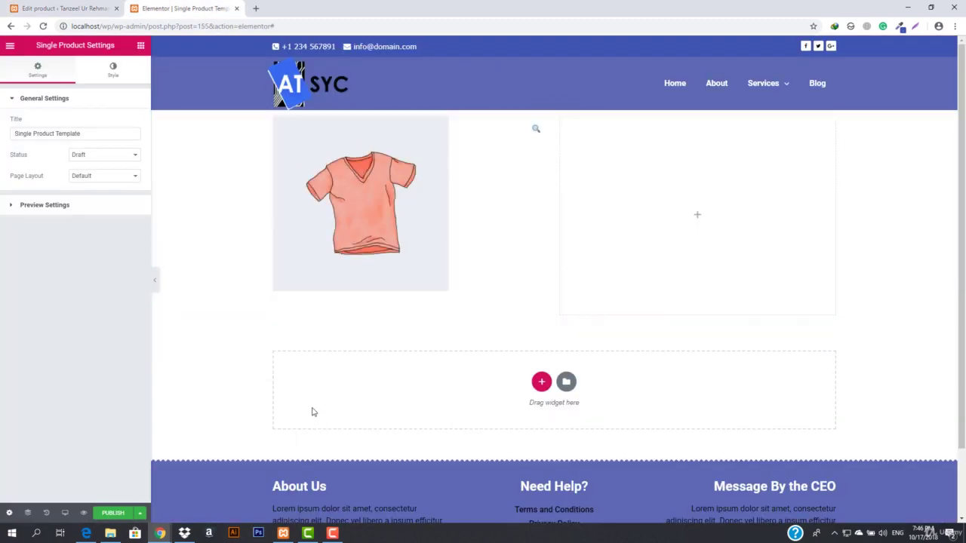
Step: Expand the template's Preview Settings, look through the full product list in the dashboard, and return to the template
click(23, 206)
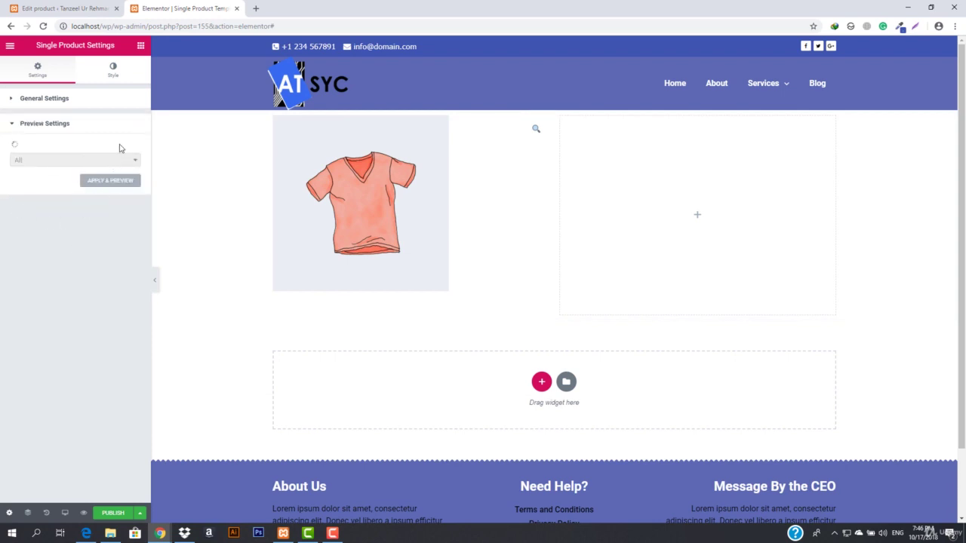
click(97, 8)
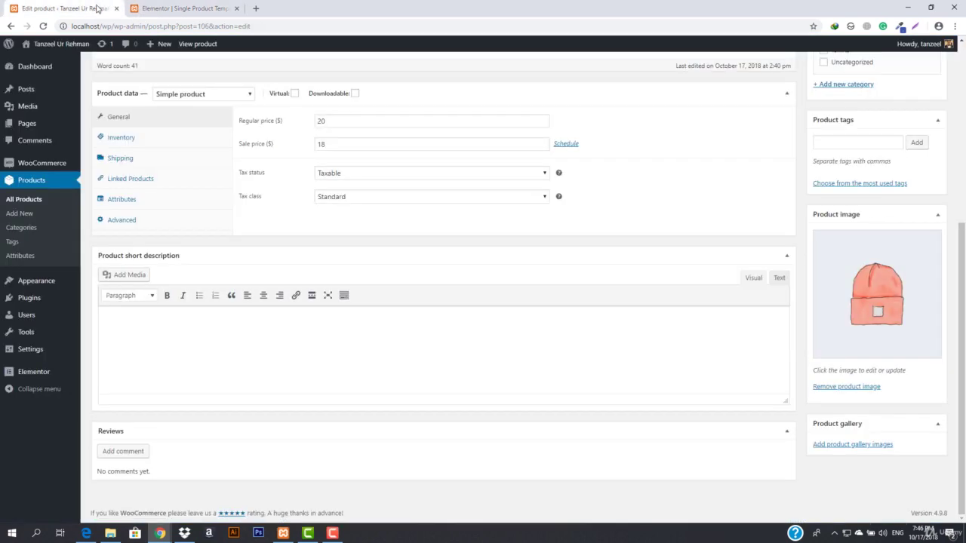
click(26, 200)
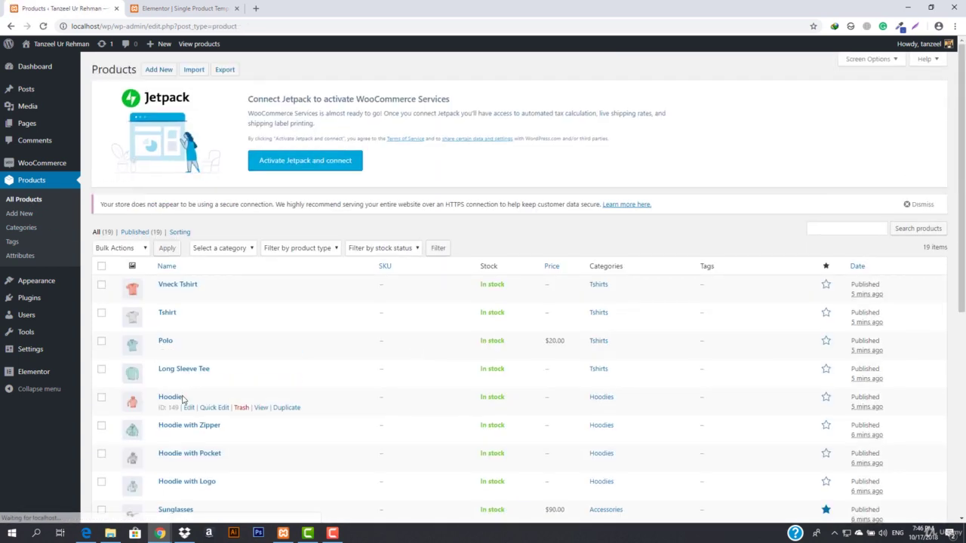
scroll(181, 399, down, 5)
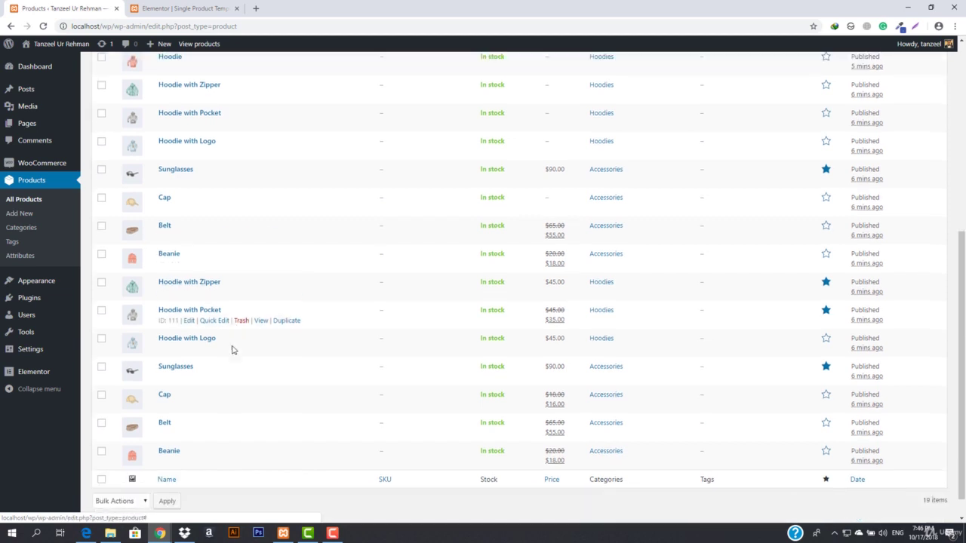
scroll(218, 438, up, 5)
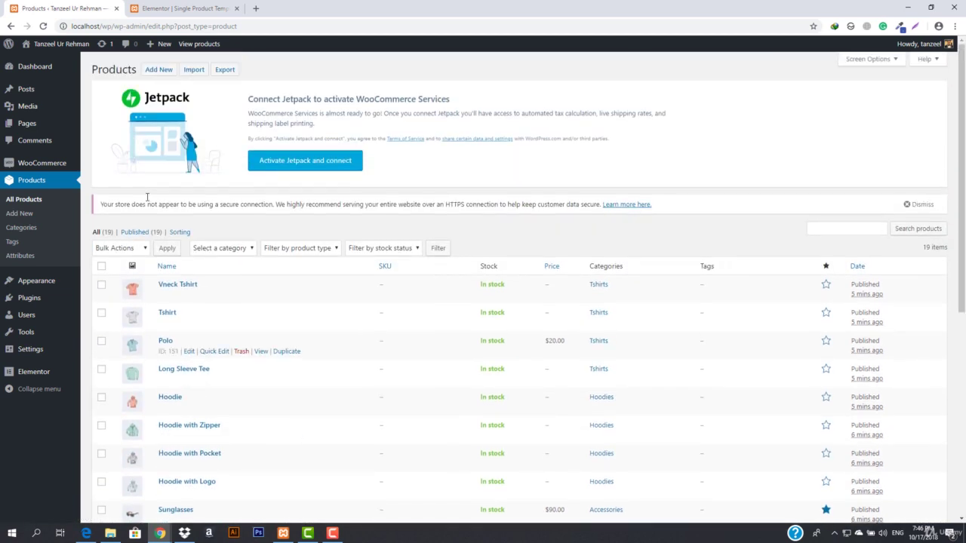
click(181, 8)
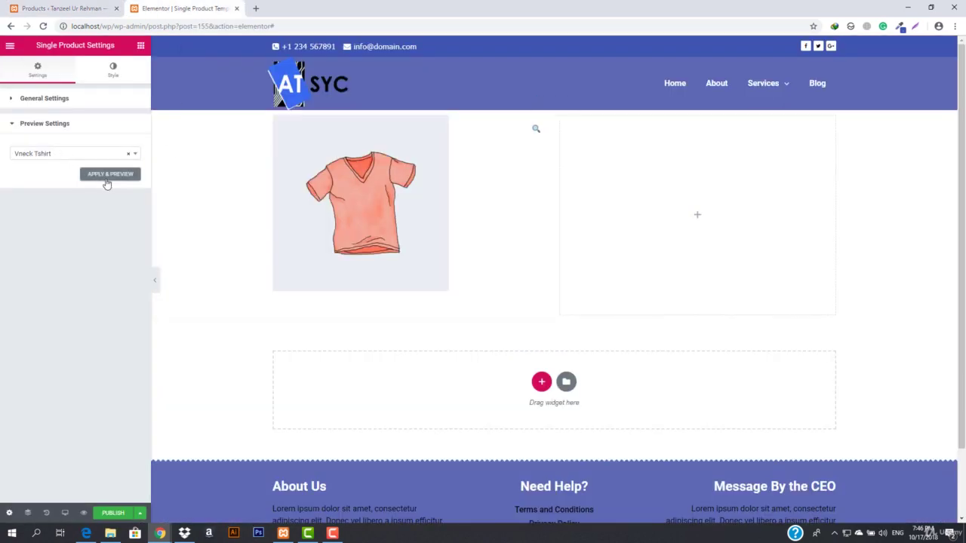
Step: Check the product choices for the template preview and go back to the list of widgets
click(133, 156)
click(134, 158)
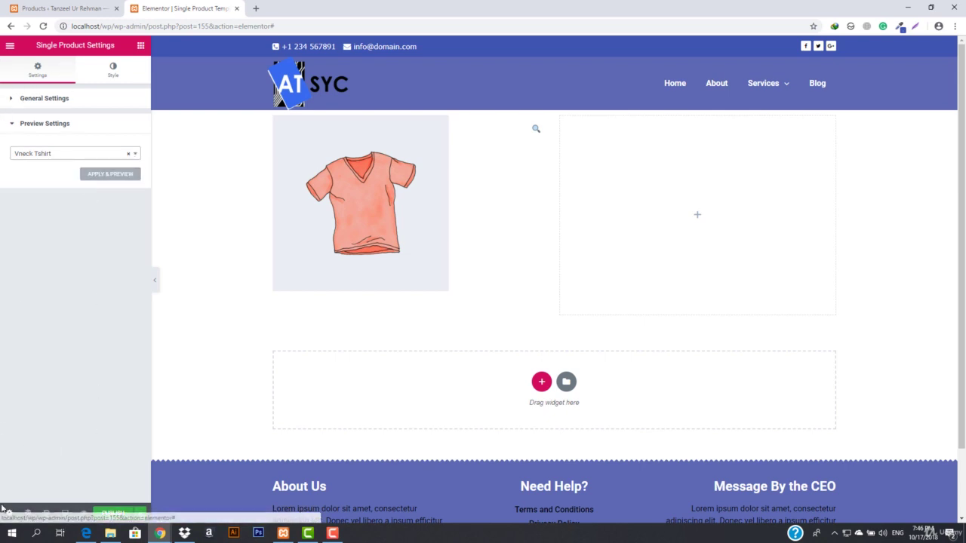
click(10, 45)
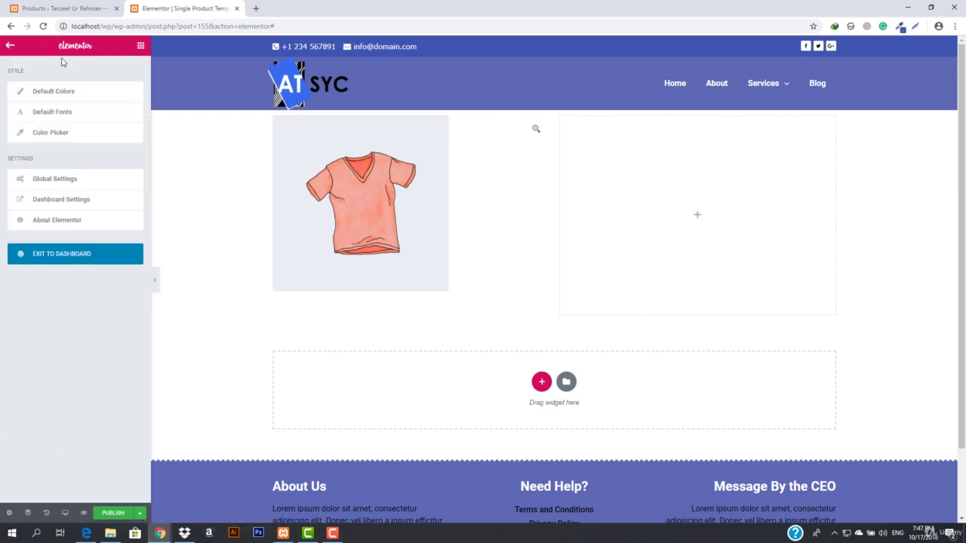
click(140, 50)
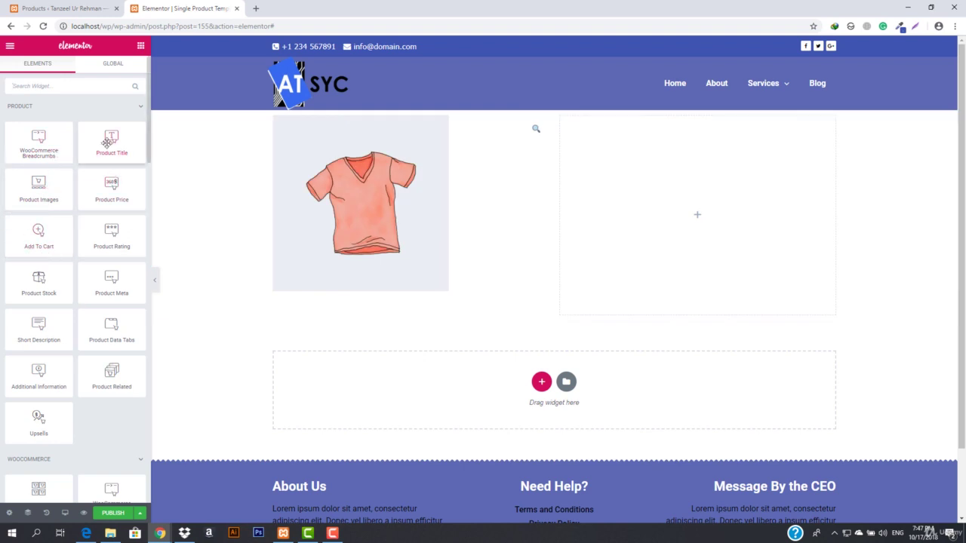
Step: Place the Product Title widget in the empty right column and set its text color to a more saturated version of the theme's dark blue
drag(103, 144, 649, 190)
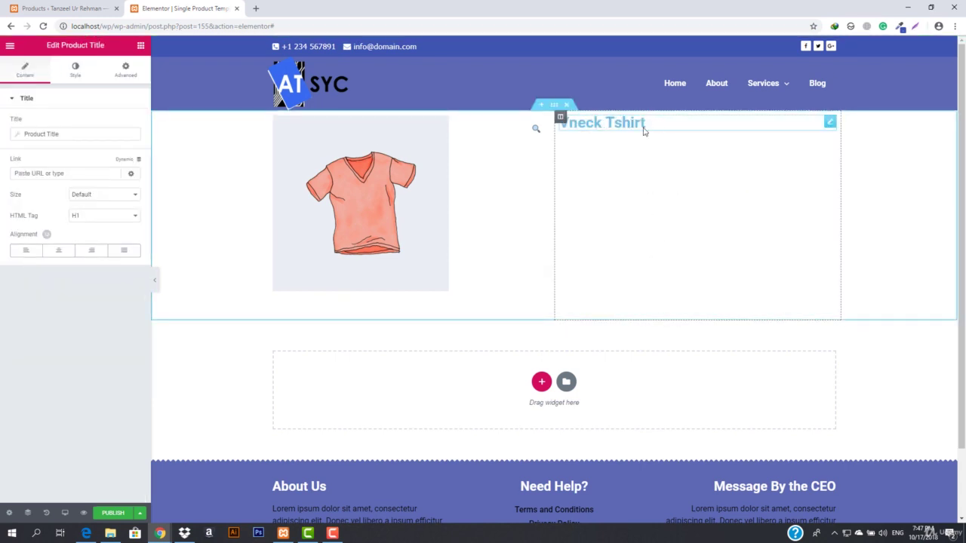
click(76, 70)
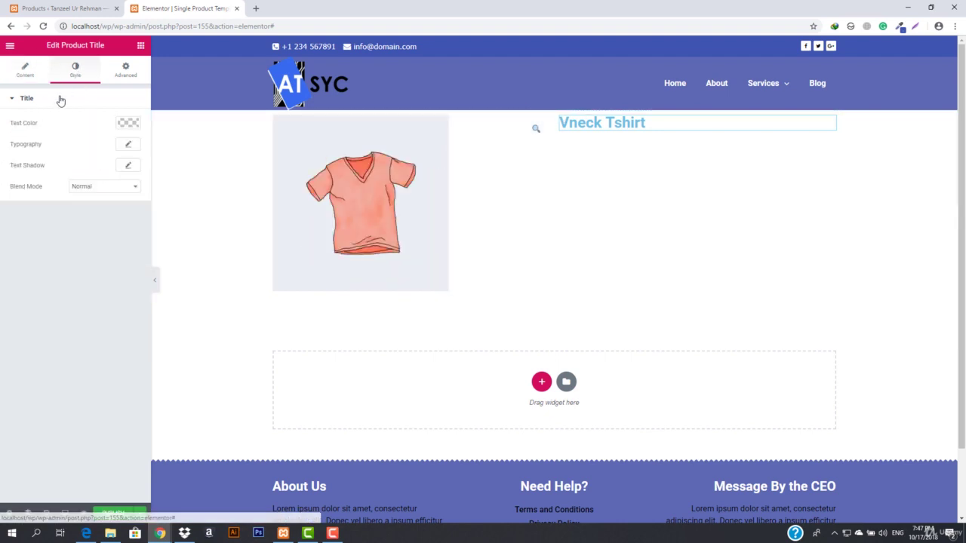
click(129, 123)
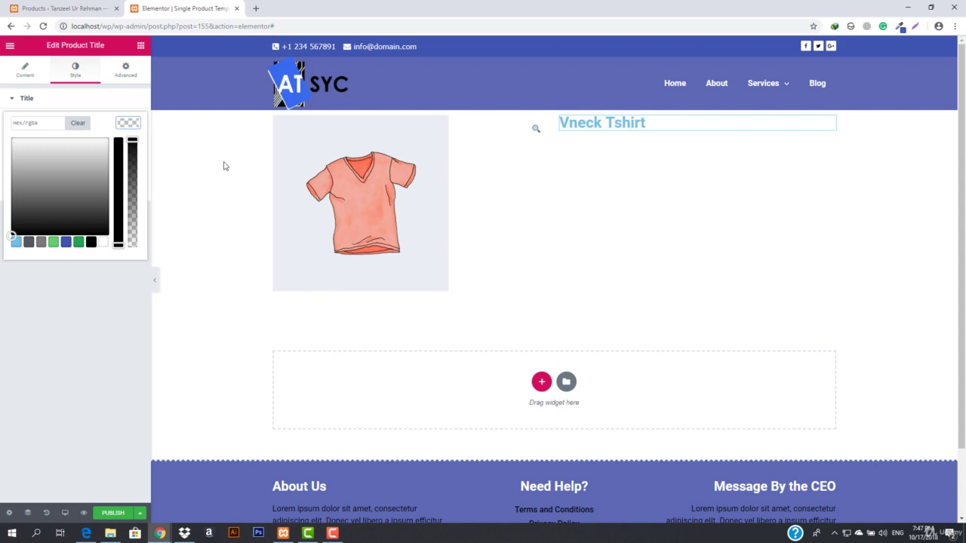
click(66, 242)
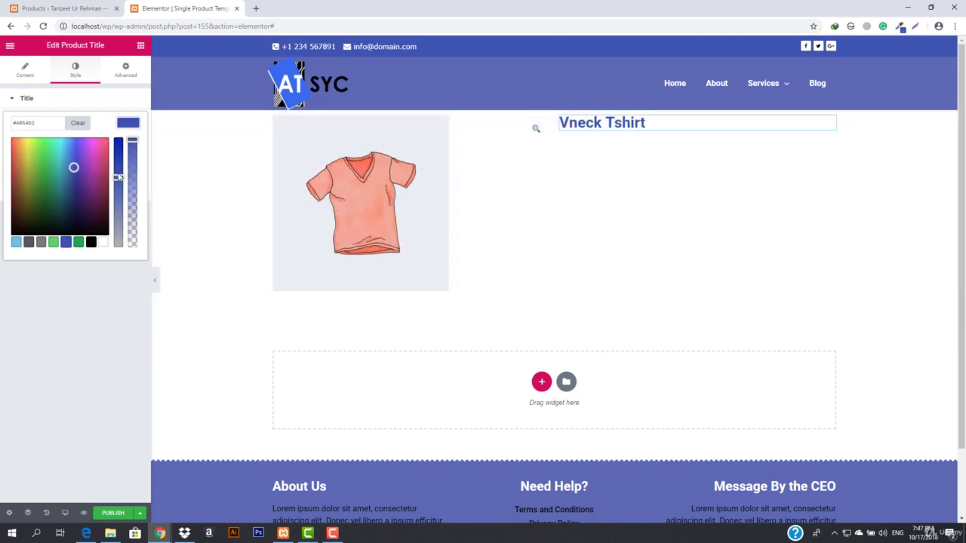
drag(119, 176, 118, 170)
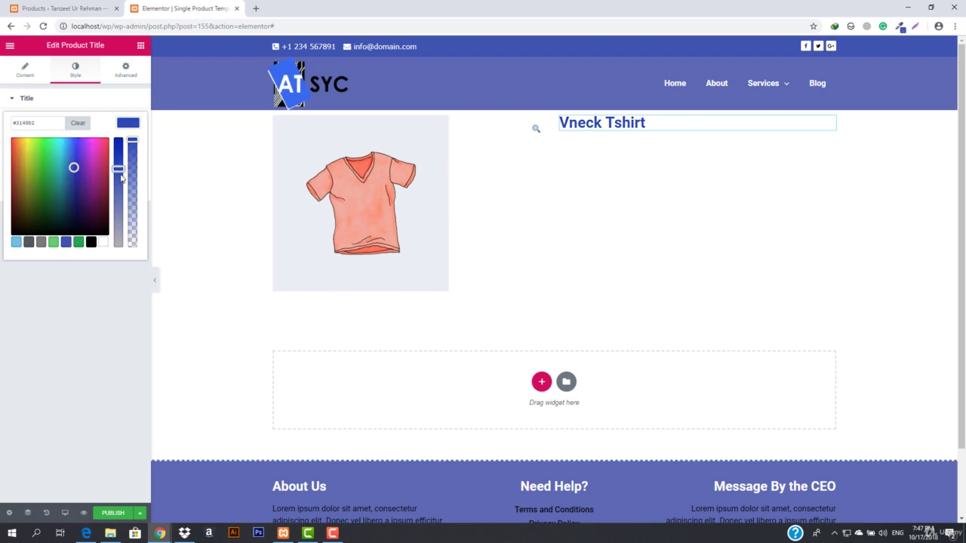
click(132, 126)
Step: Set the product title's typography to size 52 px and weight 400
click(128, 146)
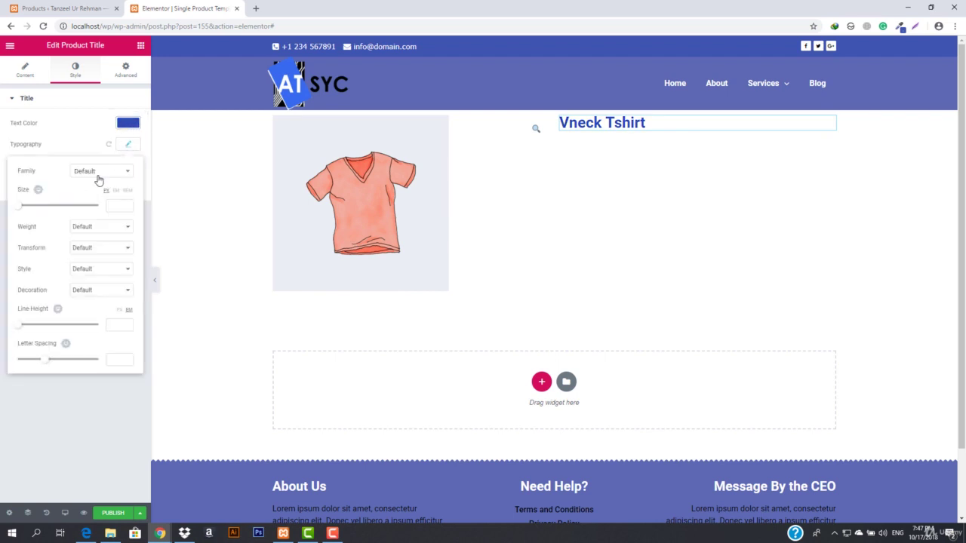
drag(21, 212, 42, 214)
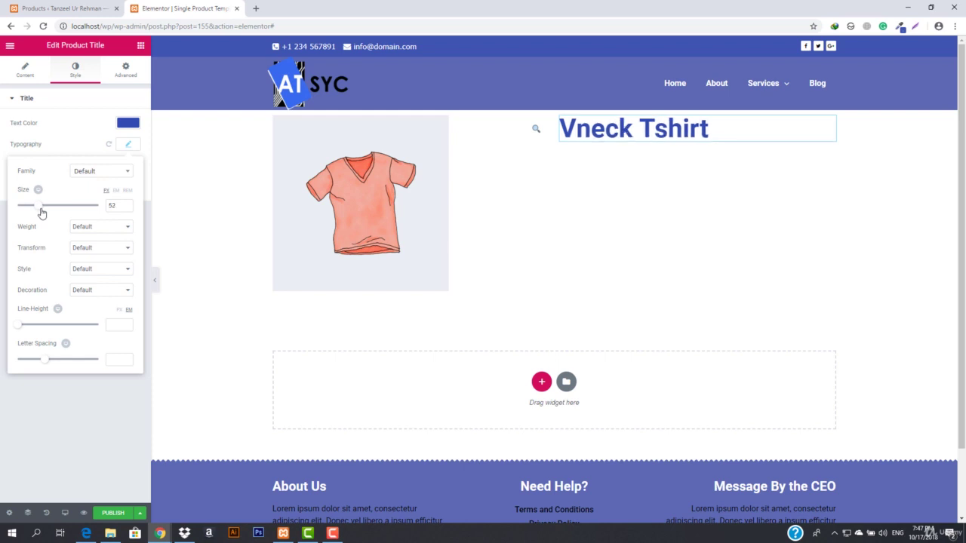
click(81, 226)
click(86, 265)
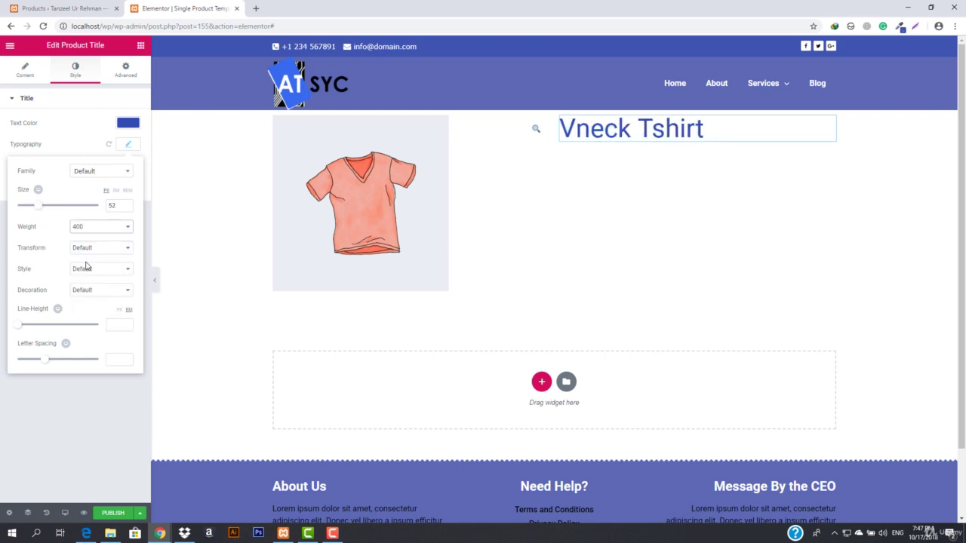
click(126, 125)
Step: Place the WooCommerce Breadcrumbs widget above the product title and set its letter spacing to 0.5, leaving line height blank
click(140, 46)
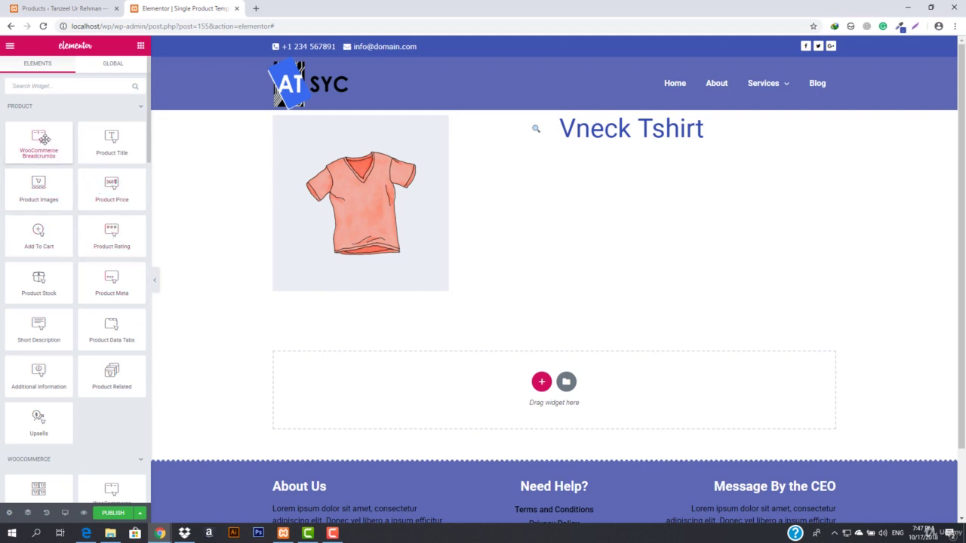
drag(43, 135, 637, 116)
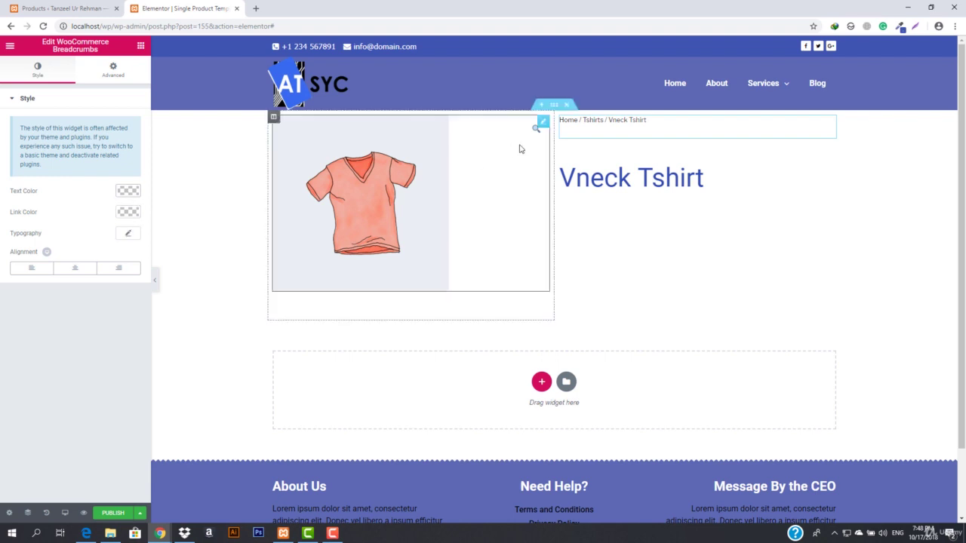
click(129, 234)
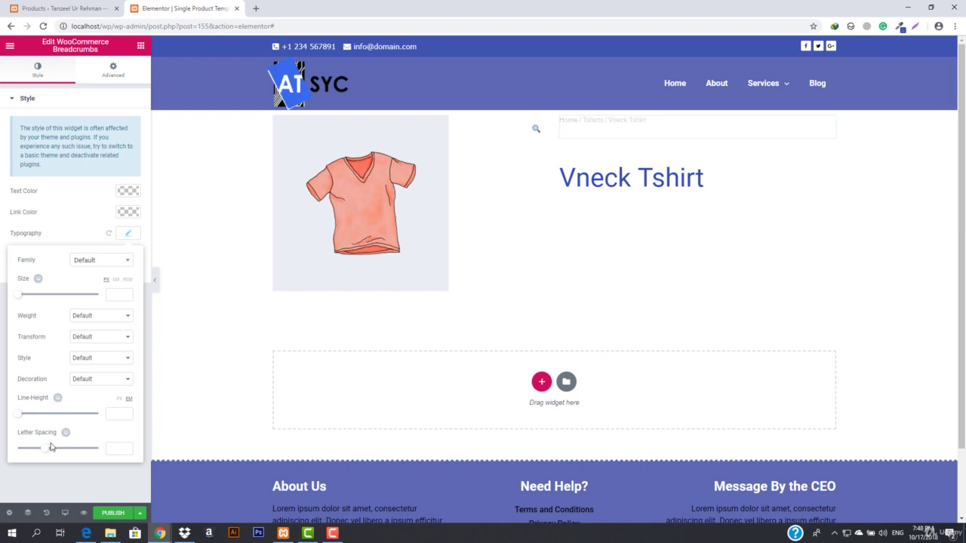
drag(46, 450, 49, 454)
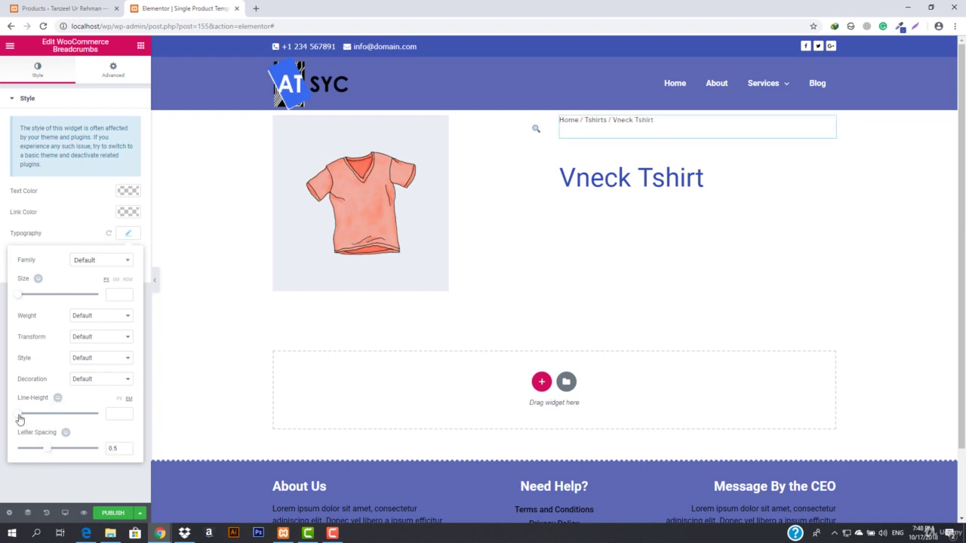
mouse_move(20, 420)
mouse_down()
mouse_move(35, 416)
mouse_move(7, 418)
mouse_move(27, 415)
mouse_up()
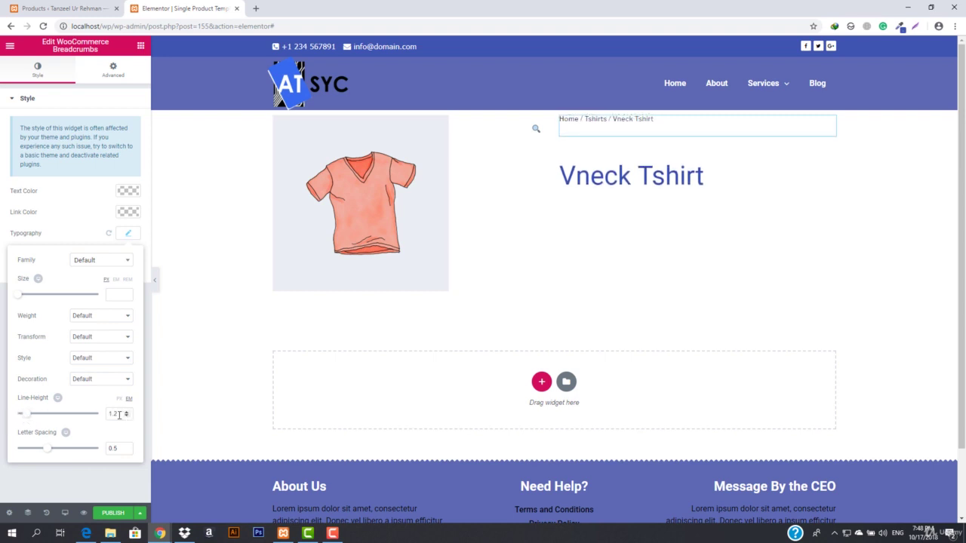
key(BackSpace)
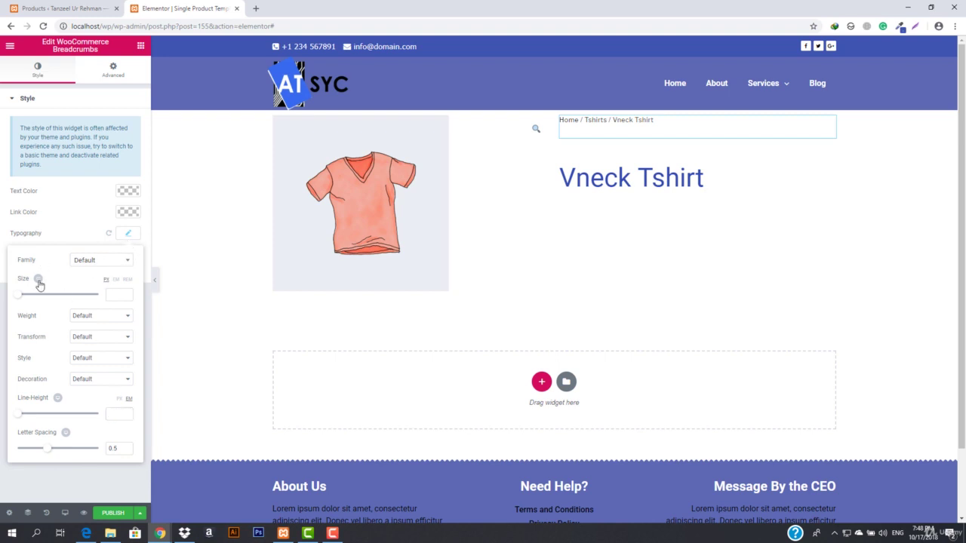
Step: Set the breadcrumbs' font weight to 100
click(83, 316)
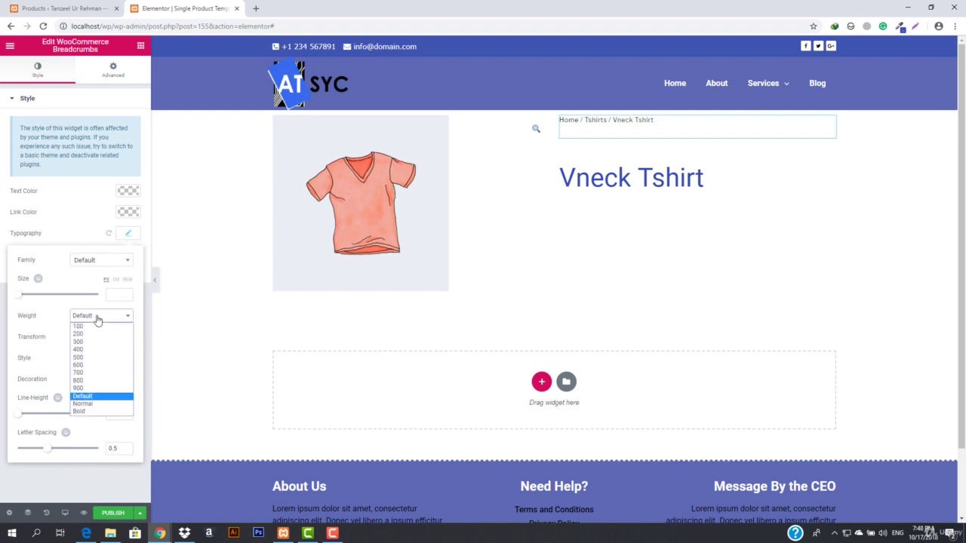
click(89, 341)
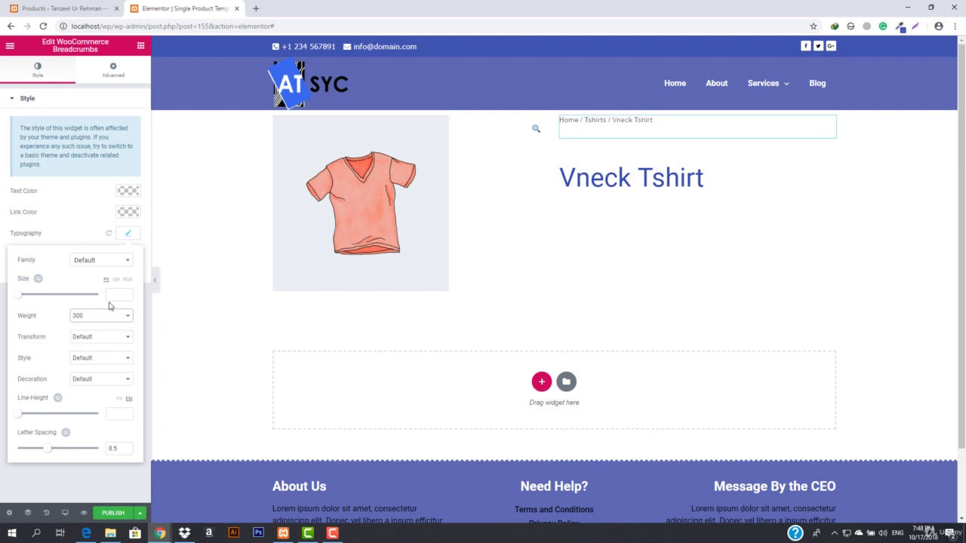
click(102, 323)
click(93, 332)
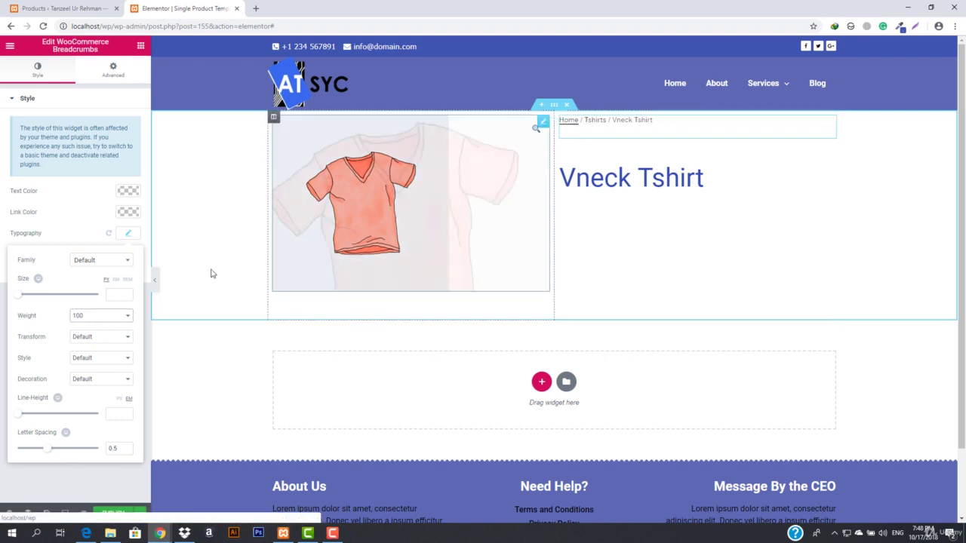
click(129, 233)
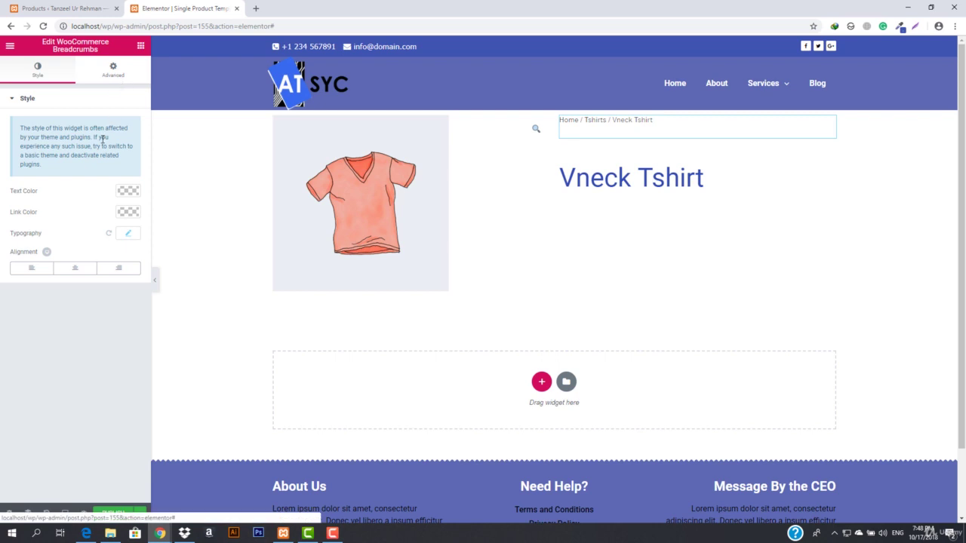
Step: Unlink the Product Title widget's margins and set its top margin to -50 px
click(113, 70)
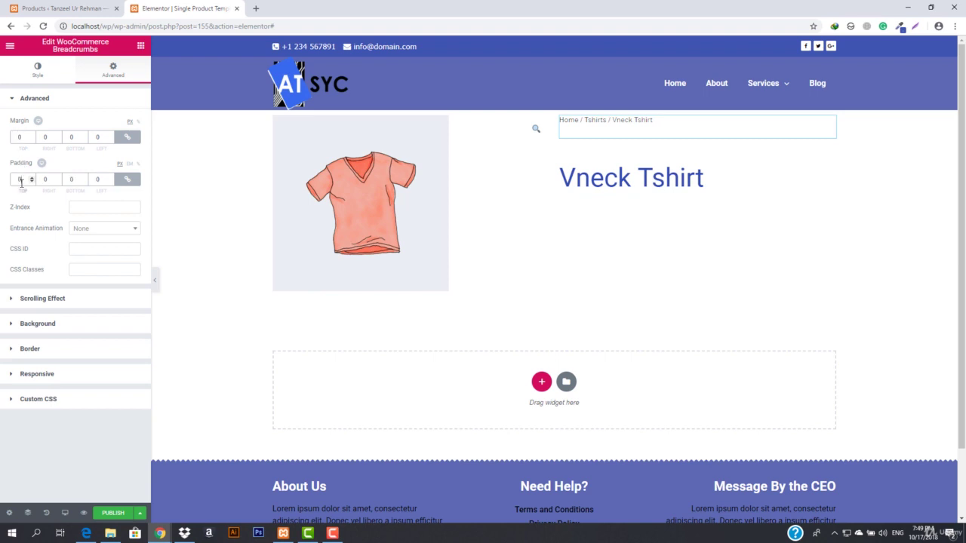
click(752, 178)
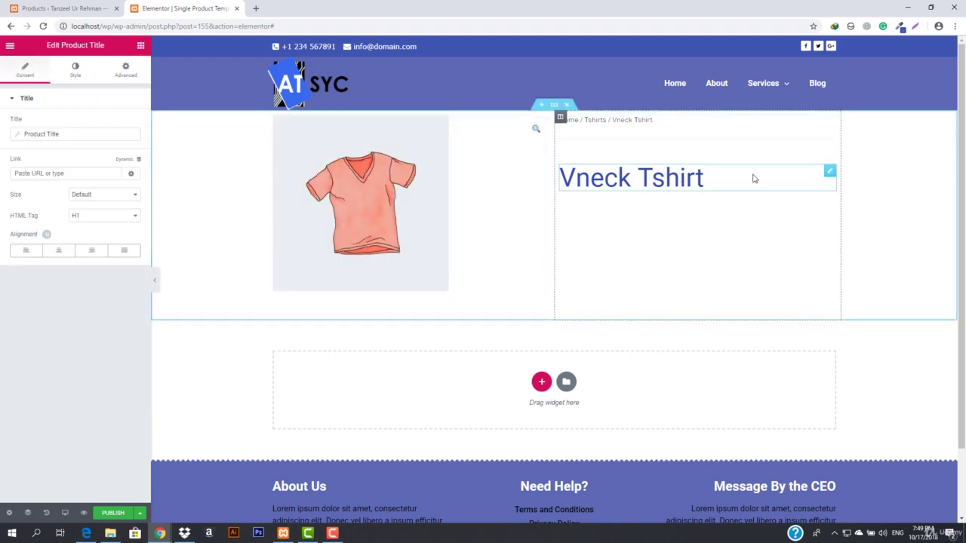
click(138, 68)
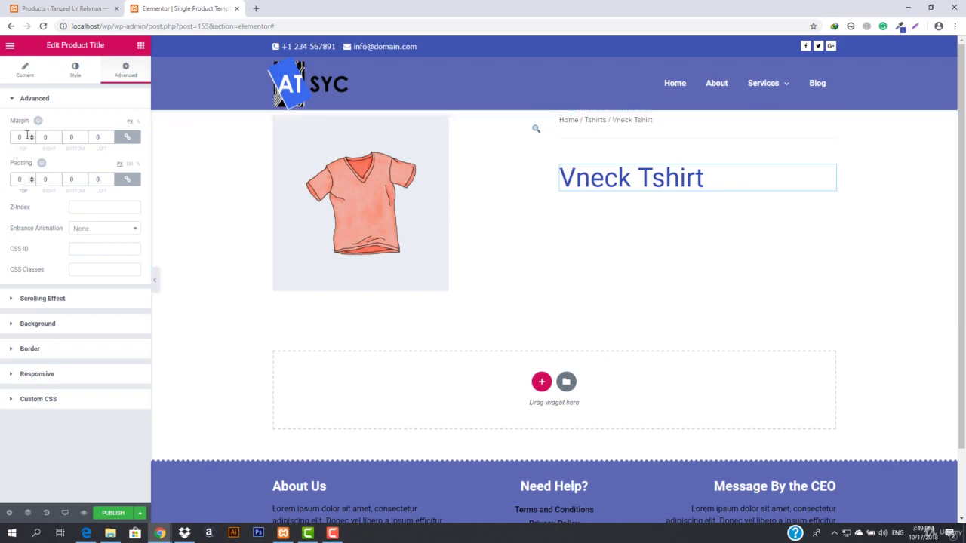
click(131, 141)
scroll(18, 138, down, 6)
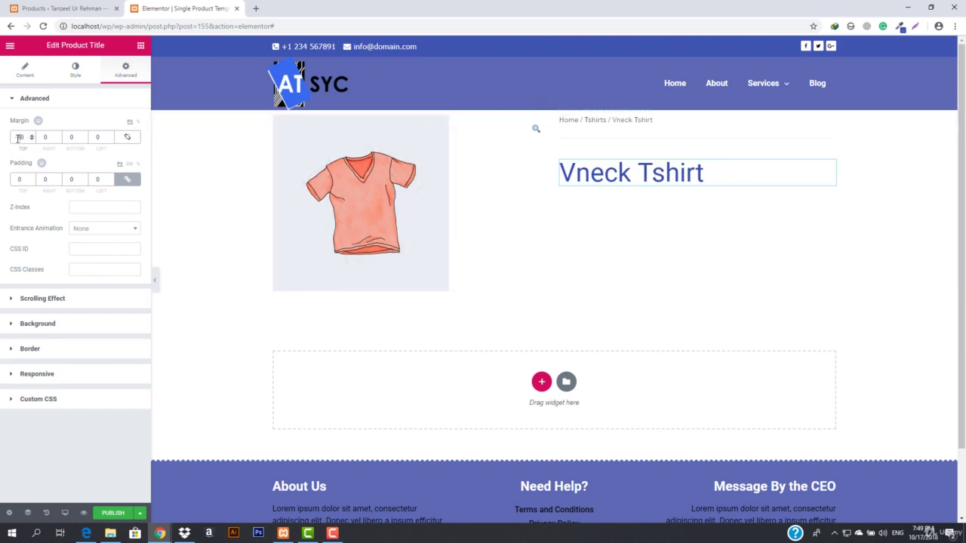
scroll(18, 137, up, 7)
scroll(18, 137, down, 13)
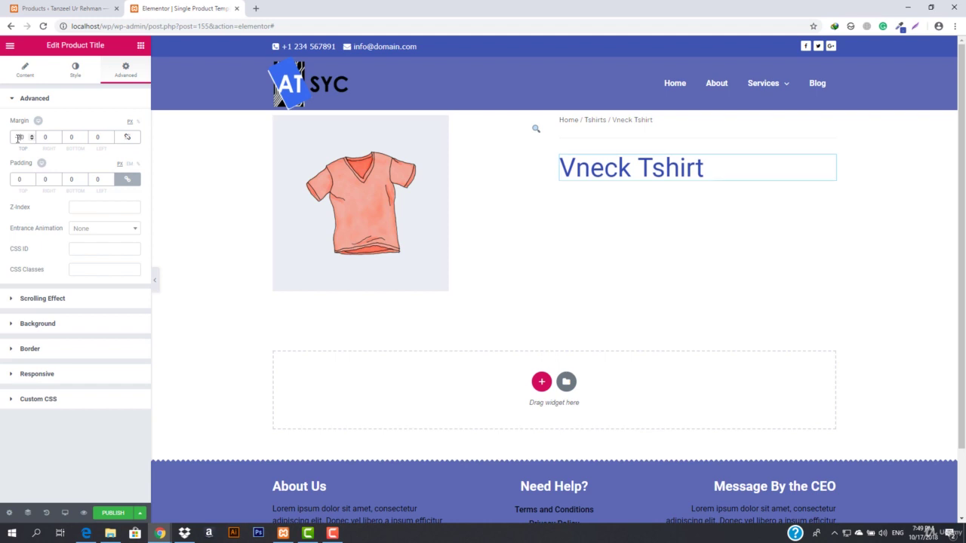
scroll(18, 137, down, 7)
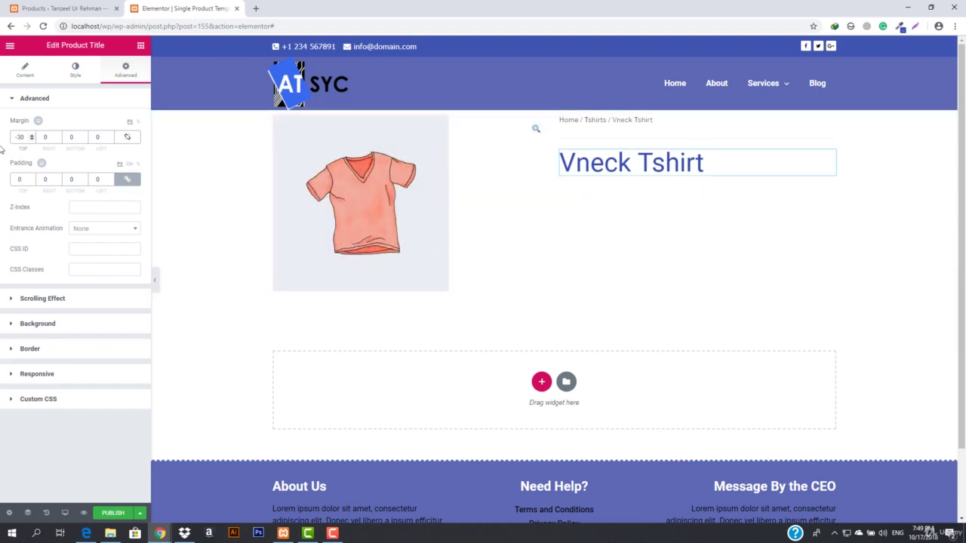
key(Down)
key(Down)
key(Down)
key(Down)
key(Down)
key(Down)
key(Down)
key(Down)
key(Down)
key(Down)
key(Down)
key(Down)
key(Down)
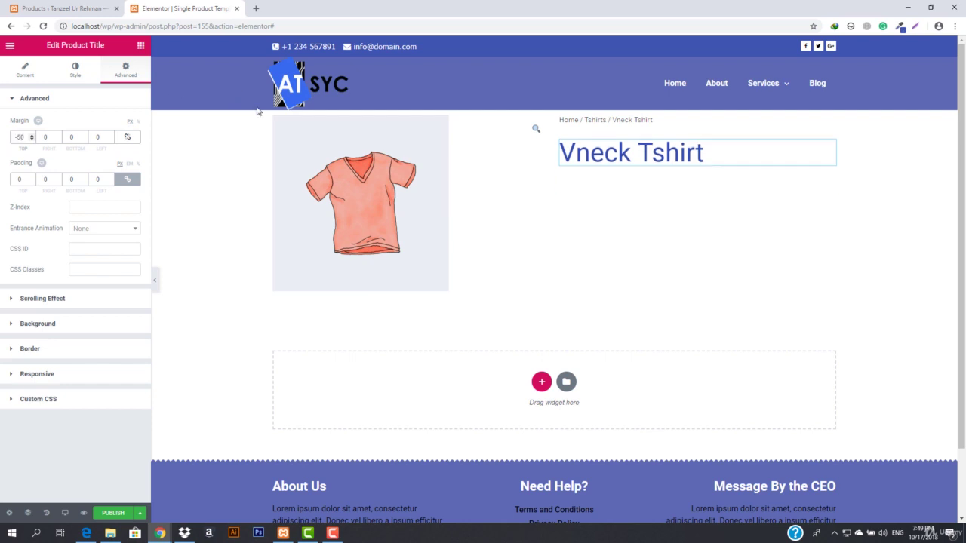
Step: Preview the template without the editing panel, then look through the Product Images widget's style and advanced settings
click(155, 280)
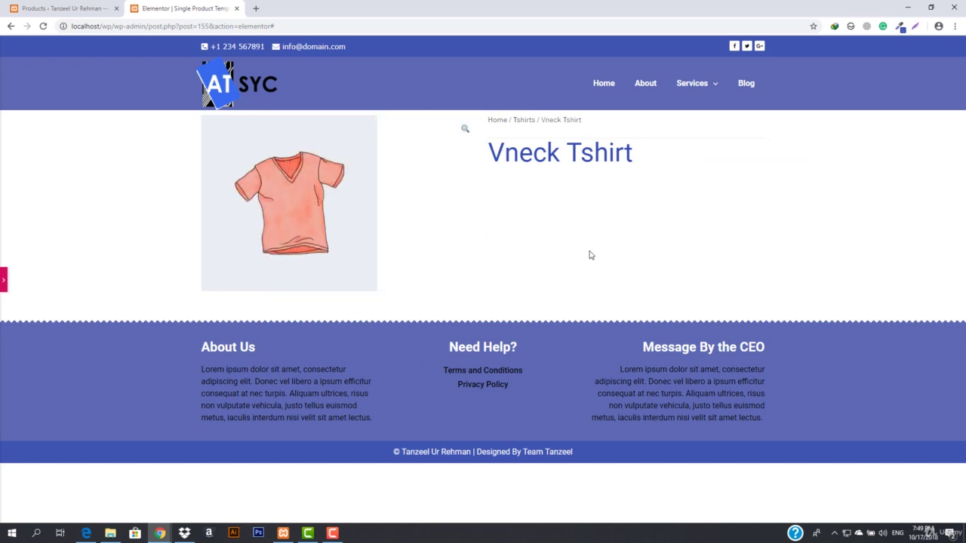
key(ctrl+p)
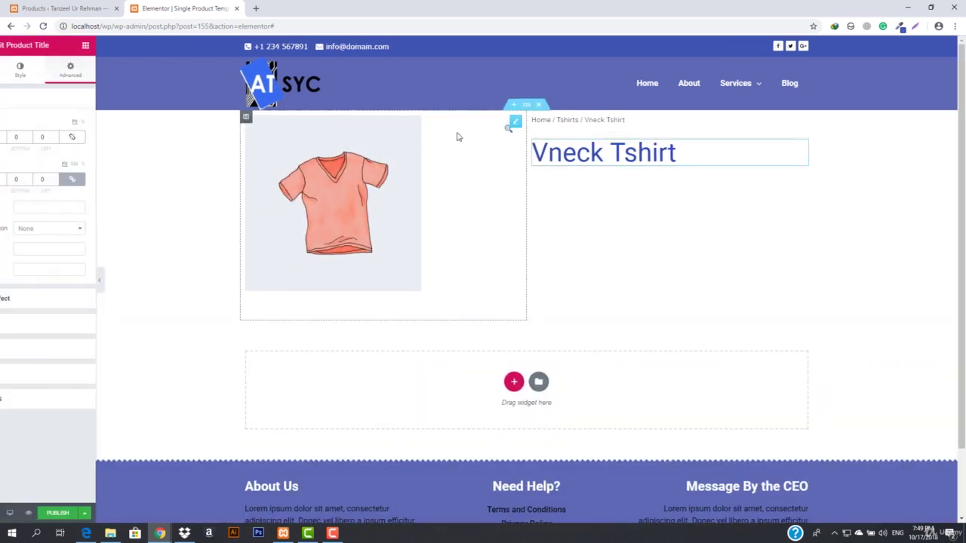
click(528, 163)
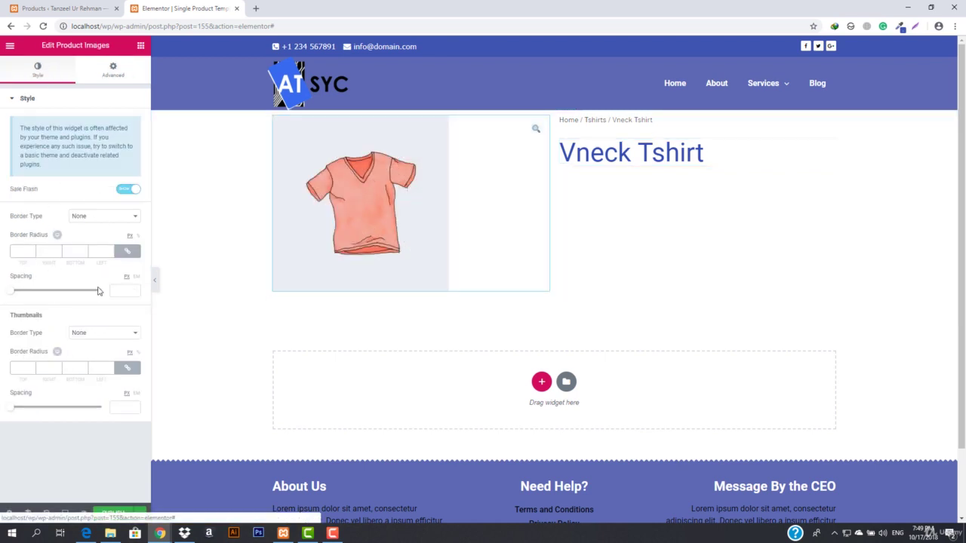
click(85, 79)
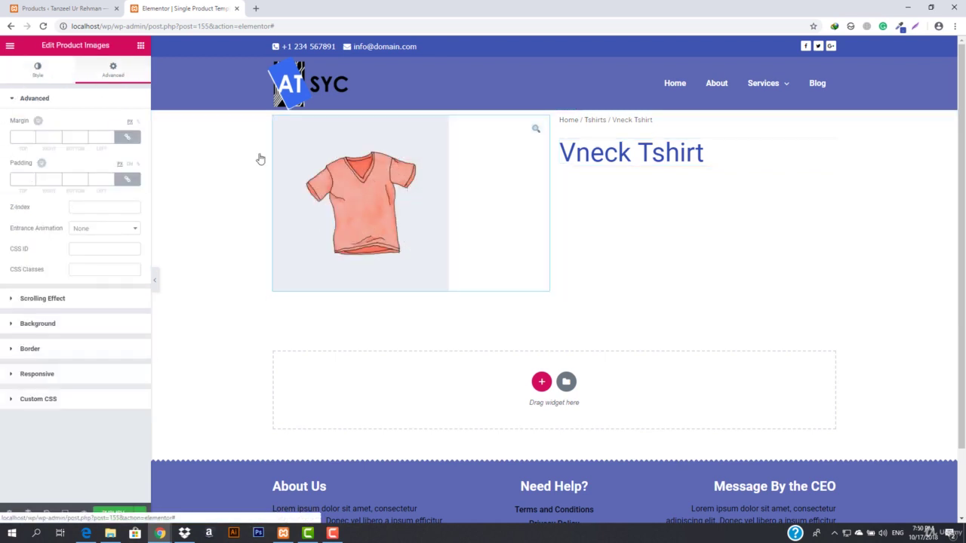
click(340, 178)
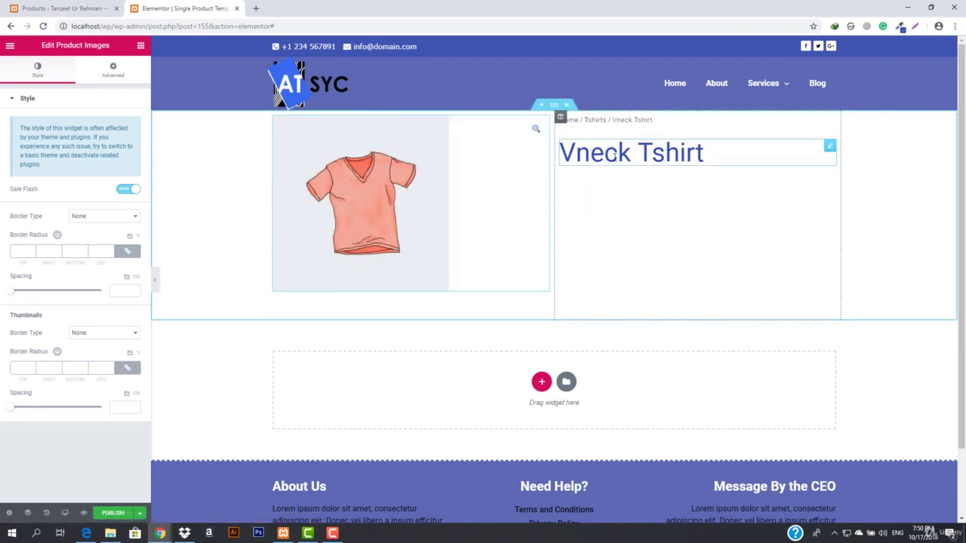
Step: Place the Product Rating widget below the product title
click(140, 47)
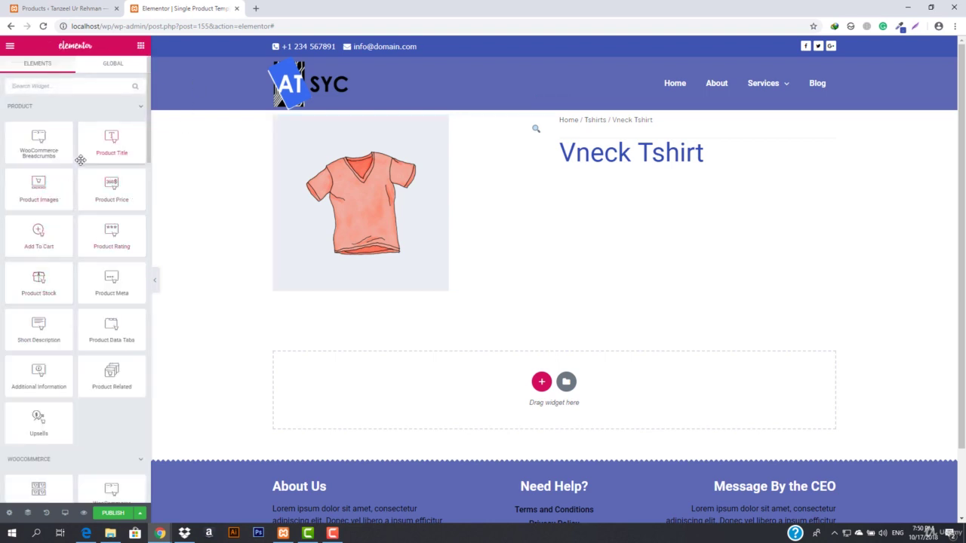
drag(134, 233, 591, 188)
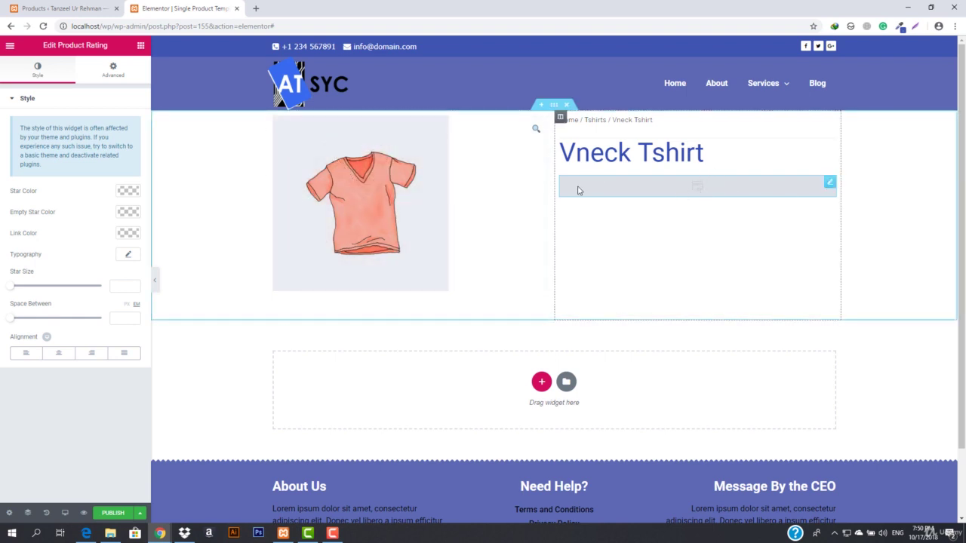
Step: Look through the dashboard's product list, checking the products and their prices
click(71, 8)
scroll(225, 293, down, 1)
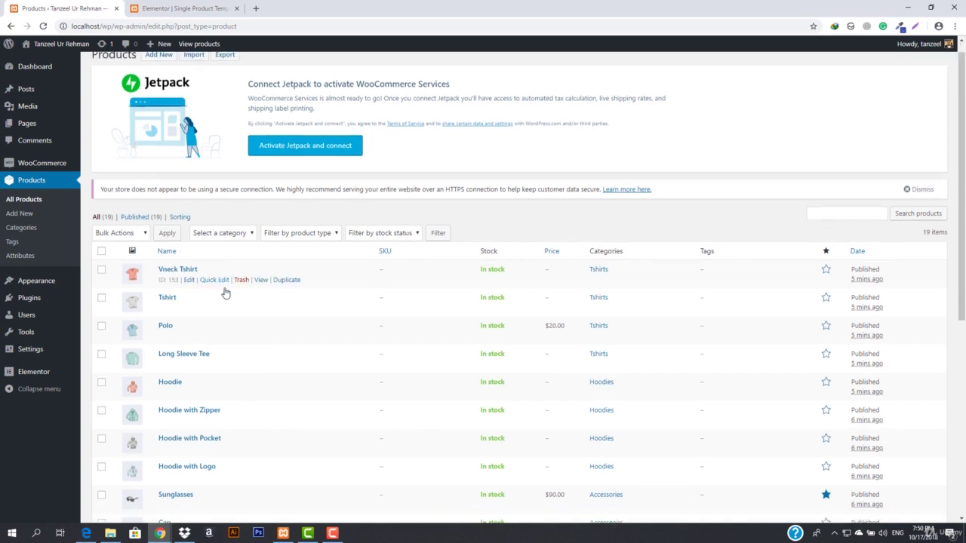
scroll(225, 292, down, 4)
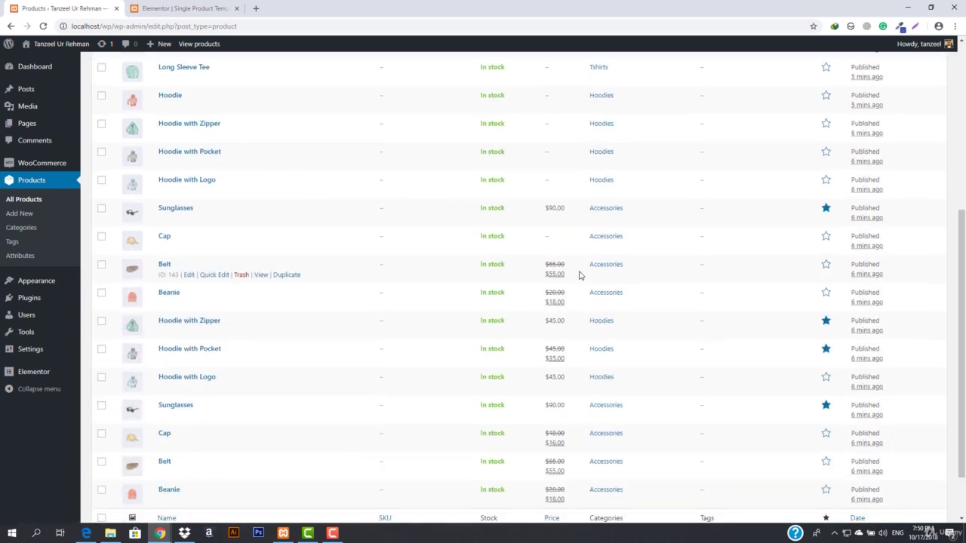
scroll(429, 280, down, 1)
scroll(453, 351, up, 5)
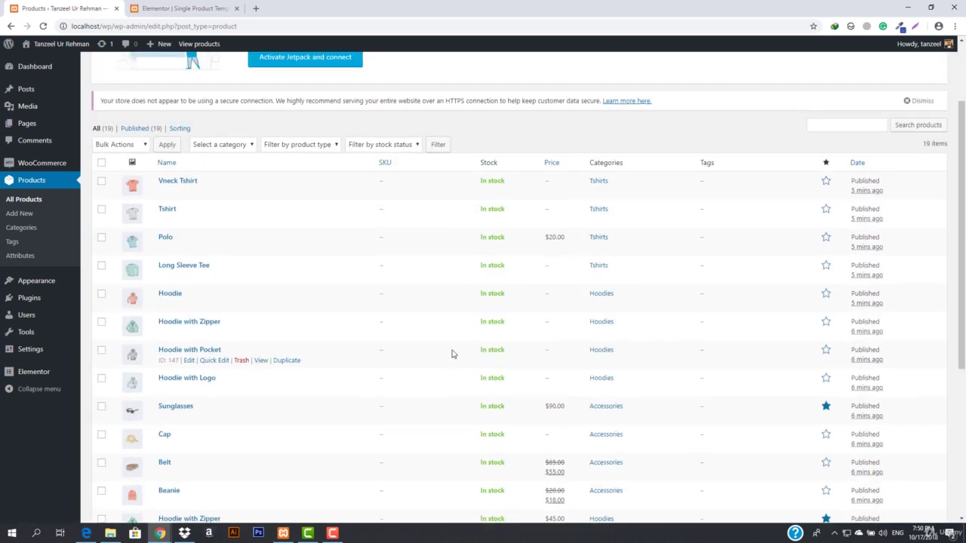
Step: Open the live page of the Vneck Tshirt product from the dashboard's product list
scroll(227, 339, down, 2)
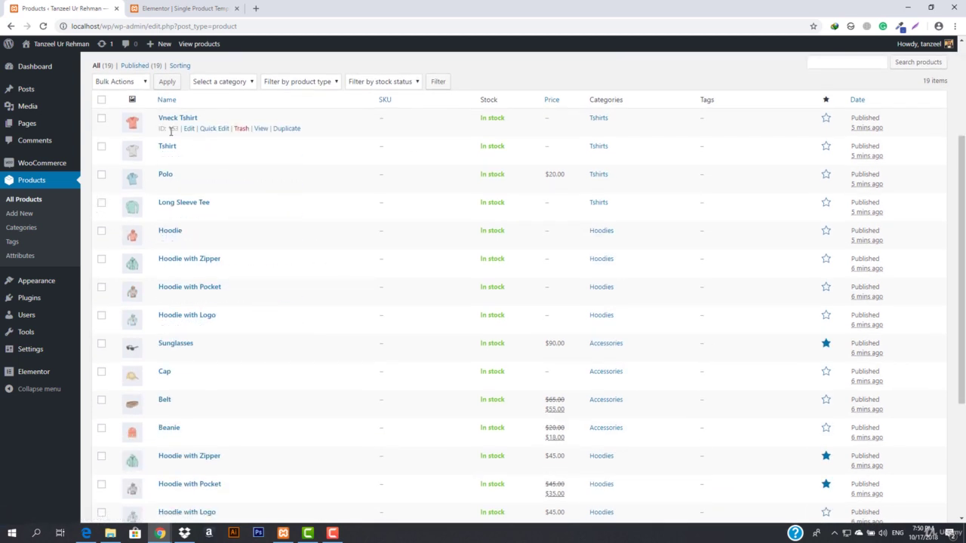
click(192, 7)
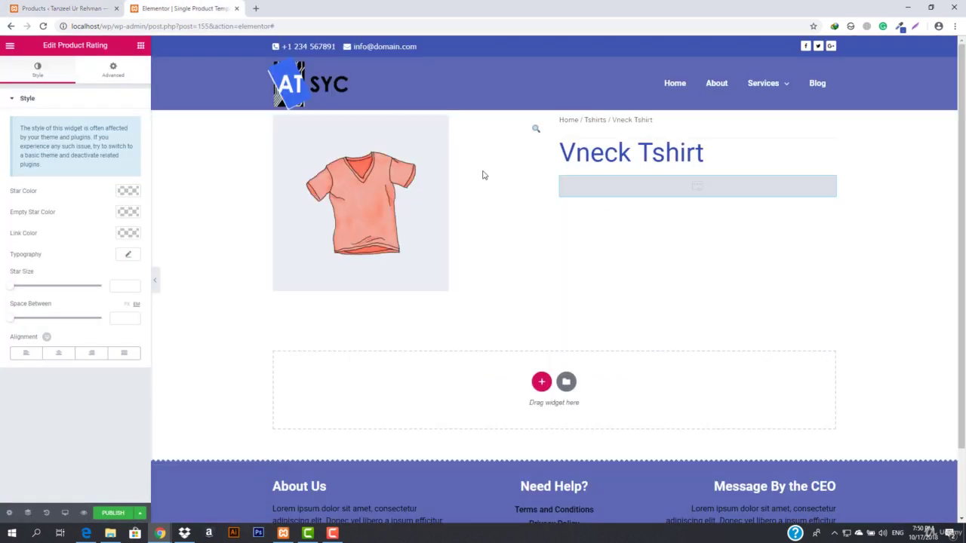
click(64, 9)
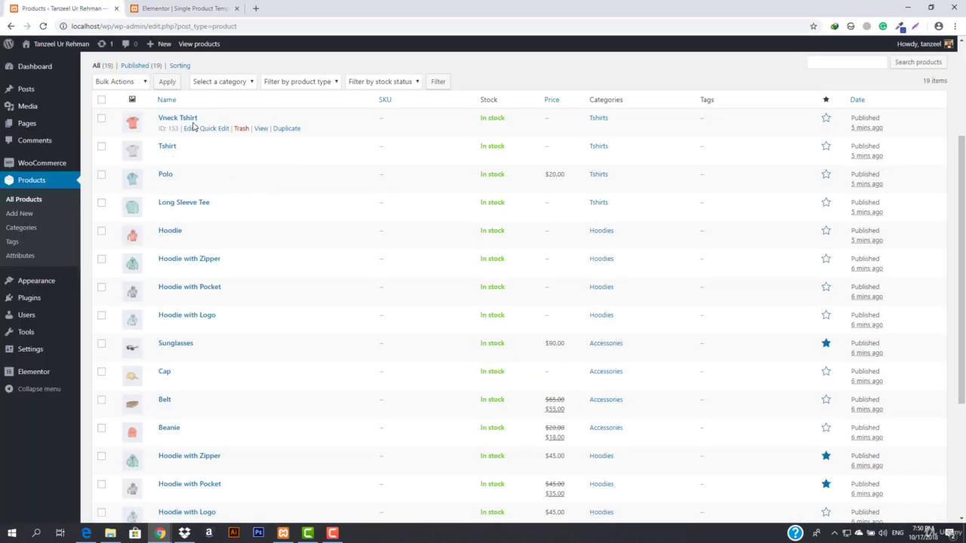
click(260, 128)
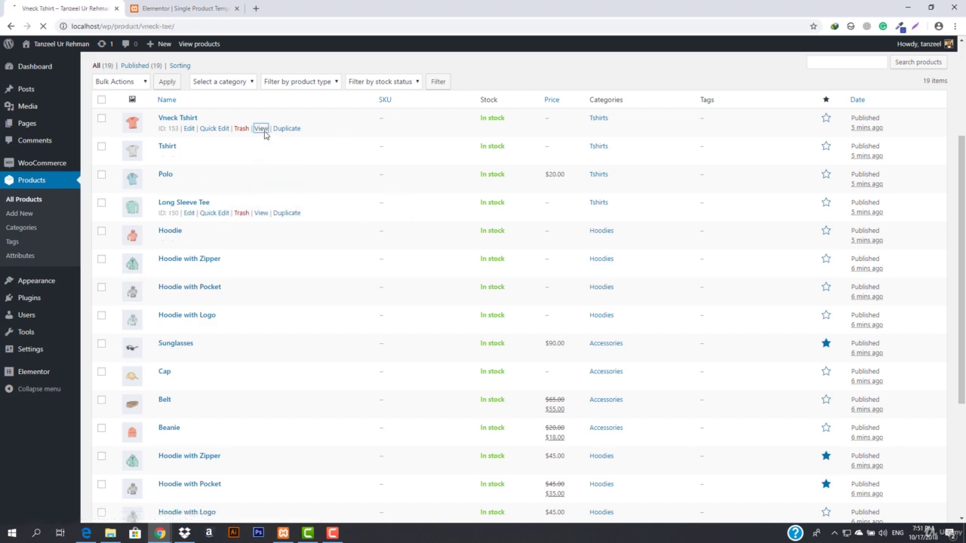
Step: Submit a five-star review reading "best" on the Vneck Tshirt page and return to the template editor
scroll(388, 313, down, 5)
scroll(387, 312, up, 2)
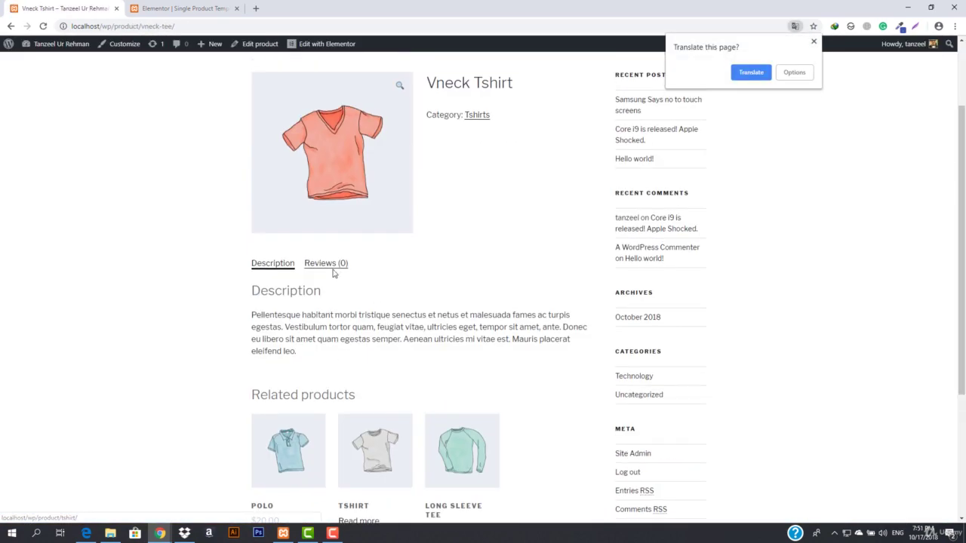
click(332, 265)
click(287, 383)
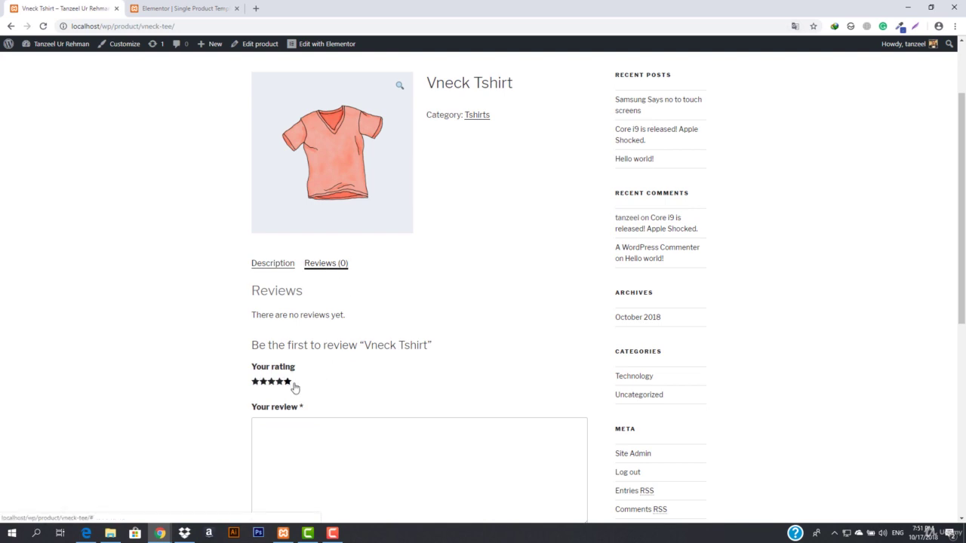
scroll(336, 448, down, 3)
click(439, 274)
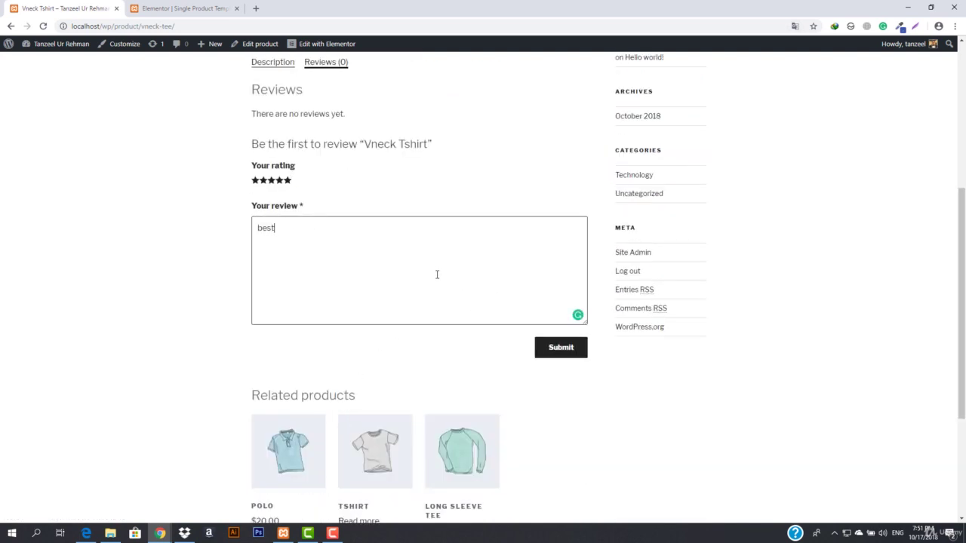
click(564, 348)
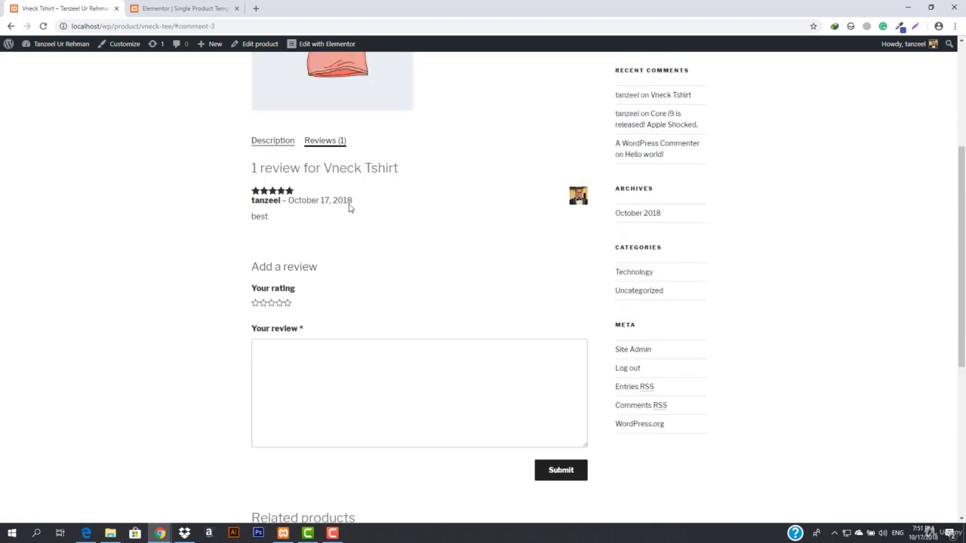
scroll(412, 205, up, 3)
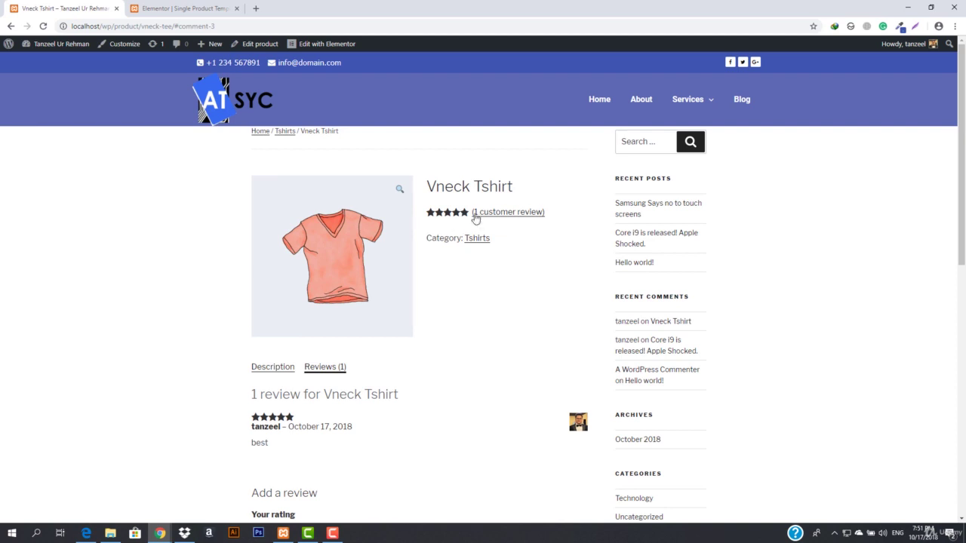
click(189, 8)
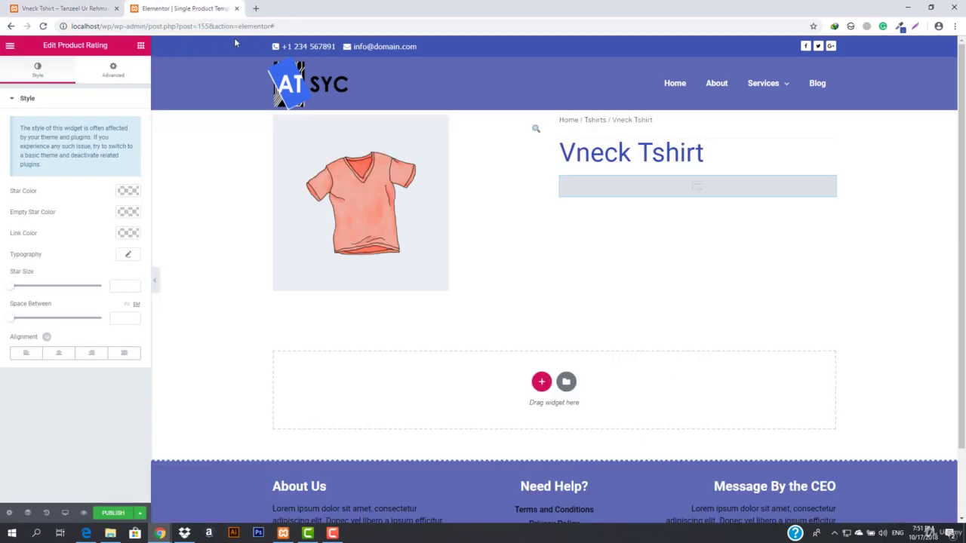
click(290, 27)
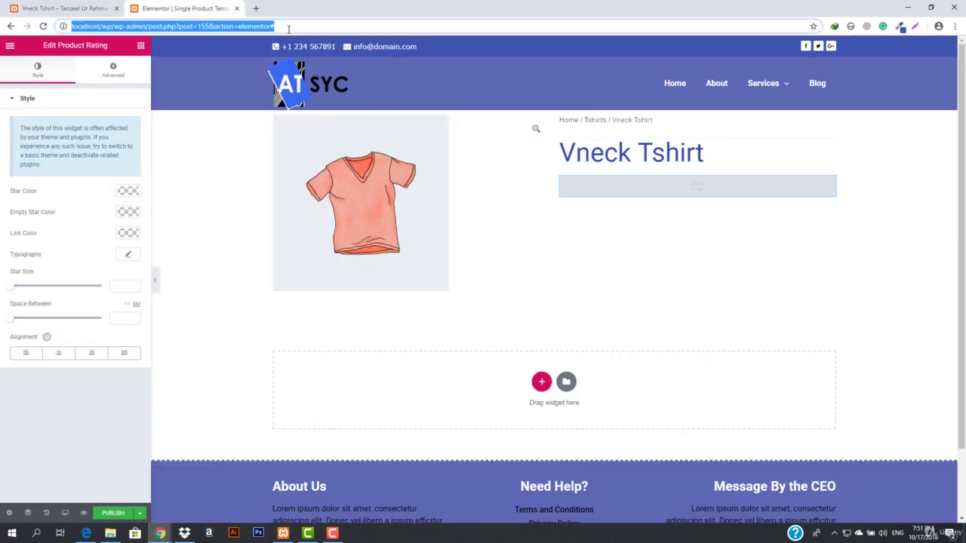
key(Return)
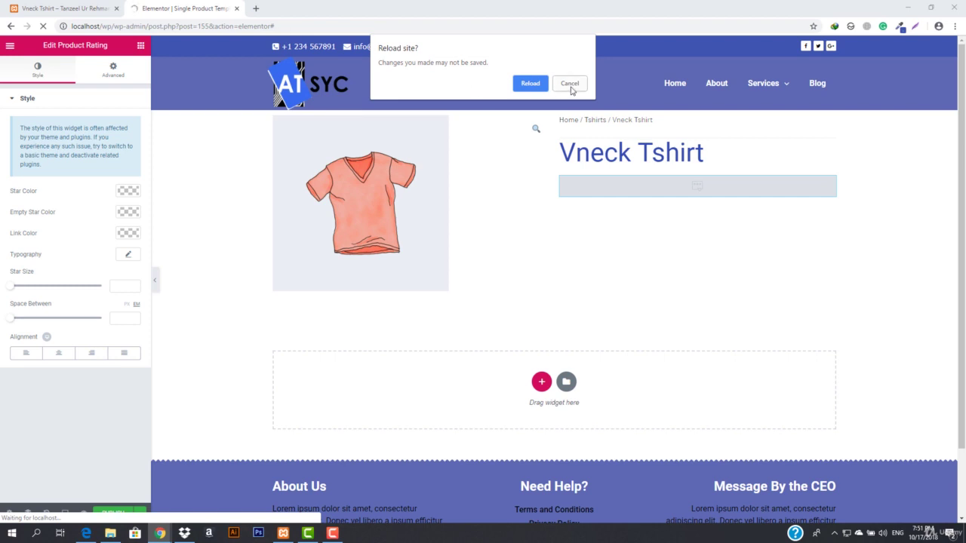
click(570, 86)
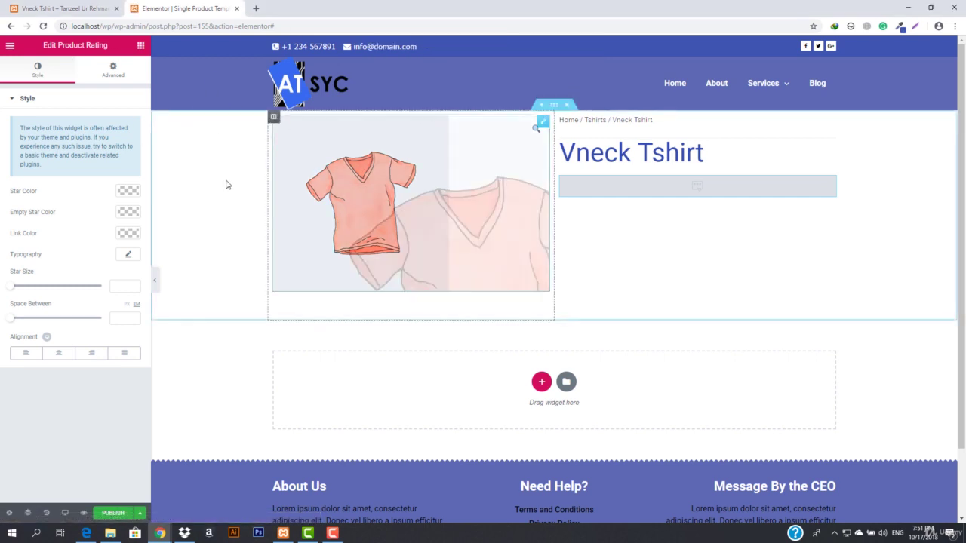
Step: Save the Single Product template as a draft and reload the editor so the rating widget picks up the review
click(139, 513)
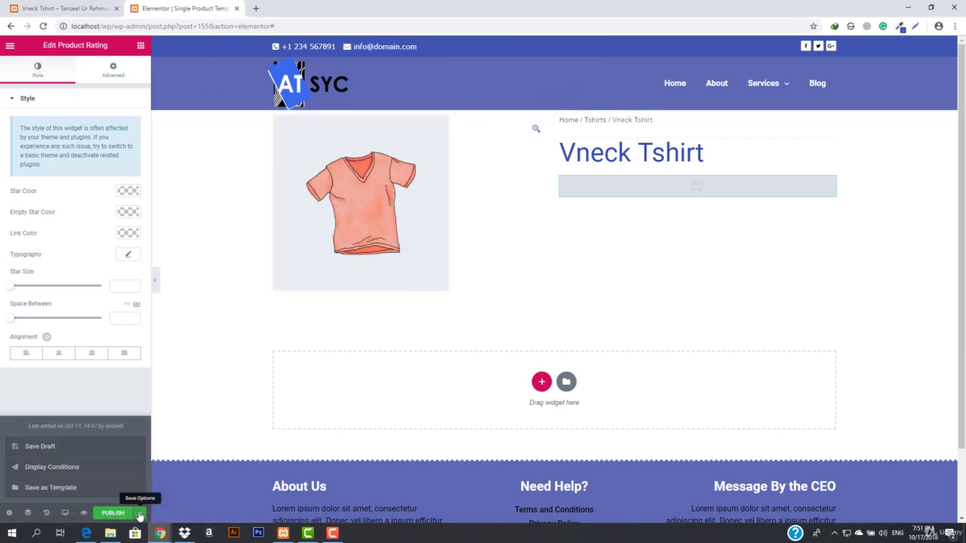
click(64, 448)
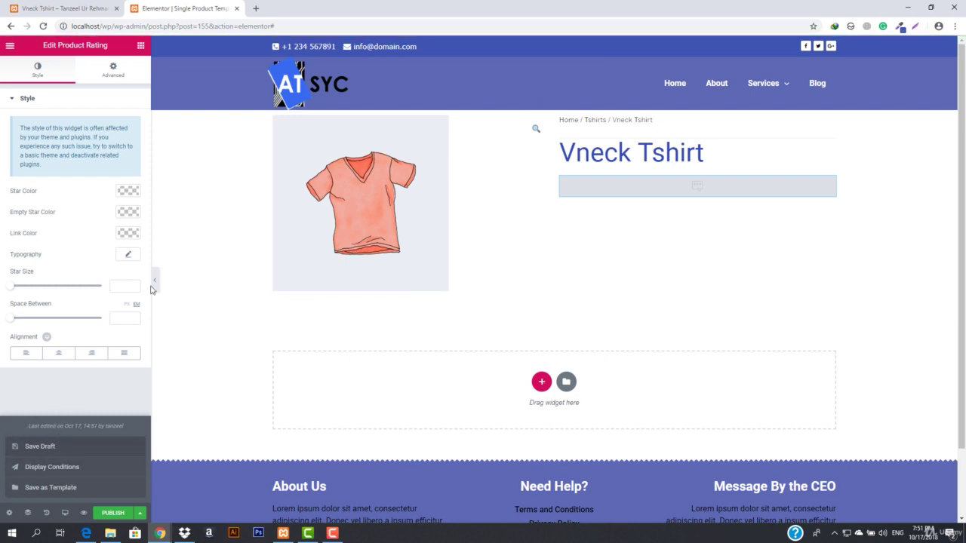
click(300, 27)
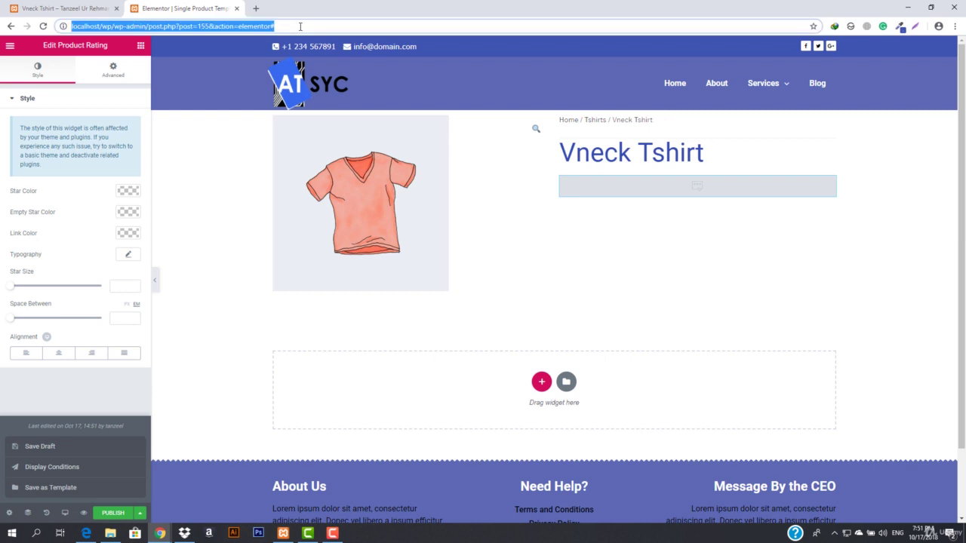
key(Return)
click(541, 106)
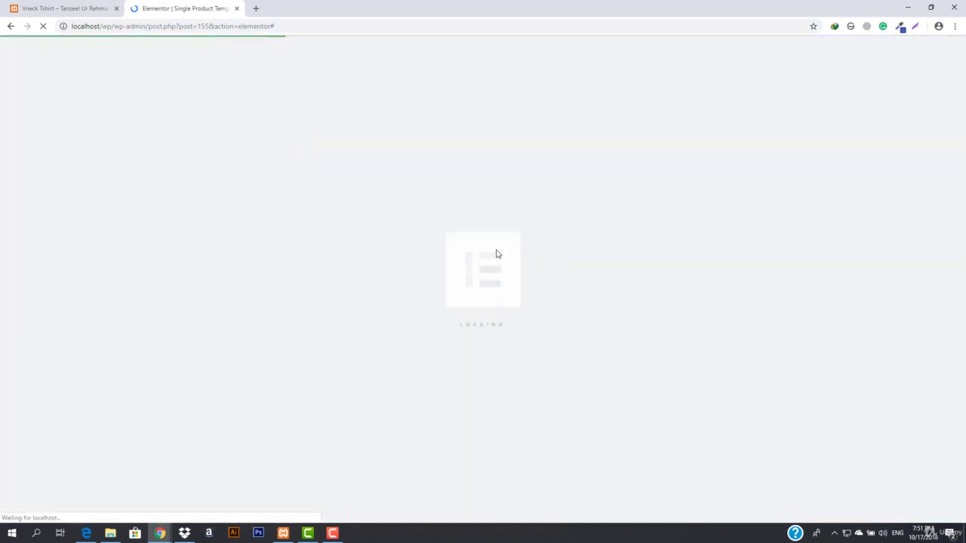
click(80, 7)
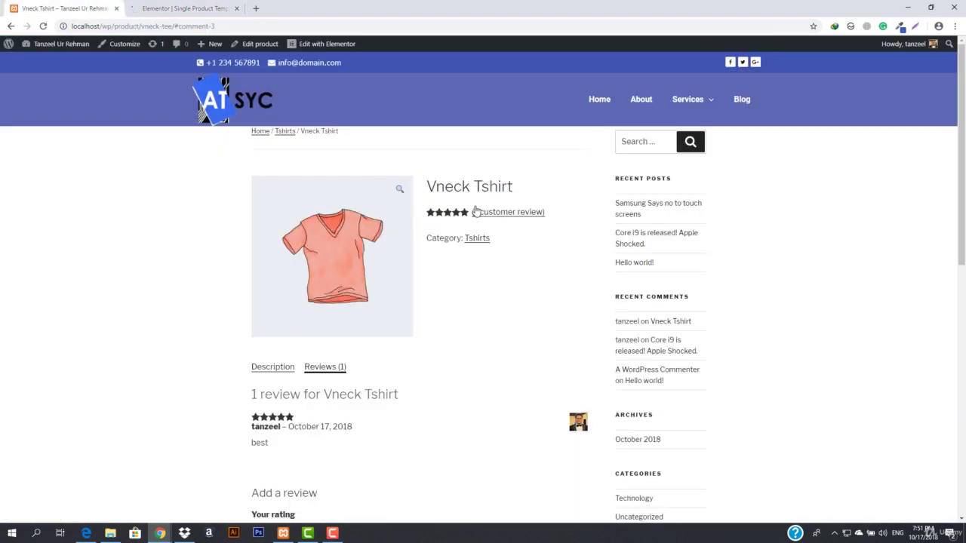
click(206, 4)
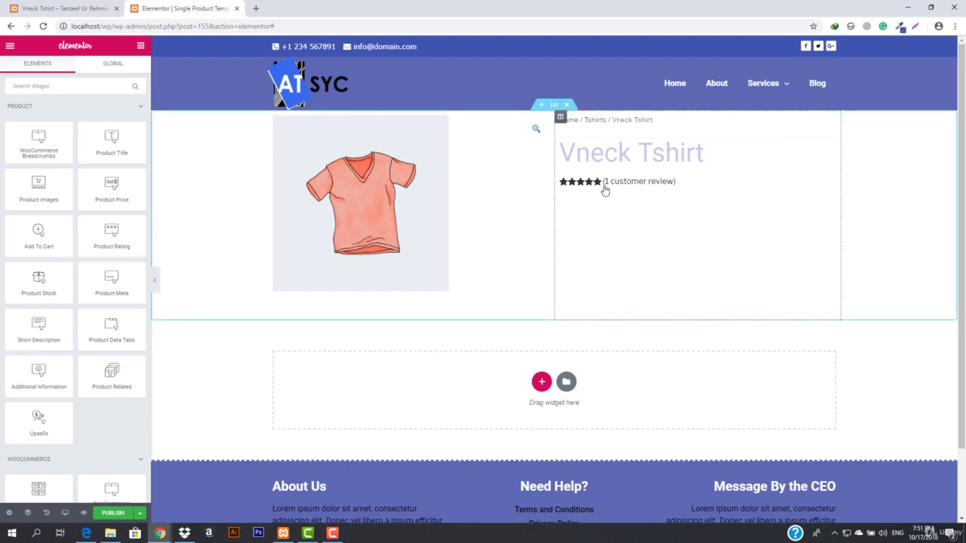
Step: Set the Product Rating widget's star color to the blue palette swatch and its star size to 0.7
click(720, 186)
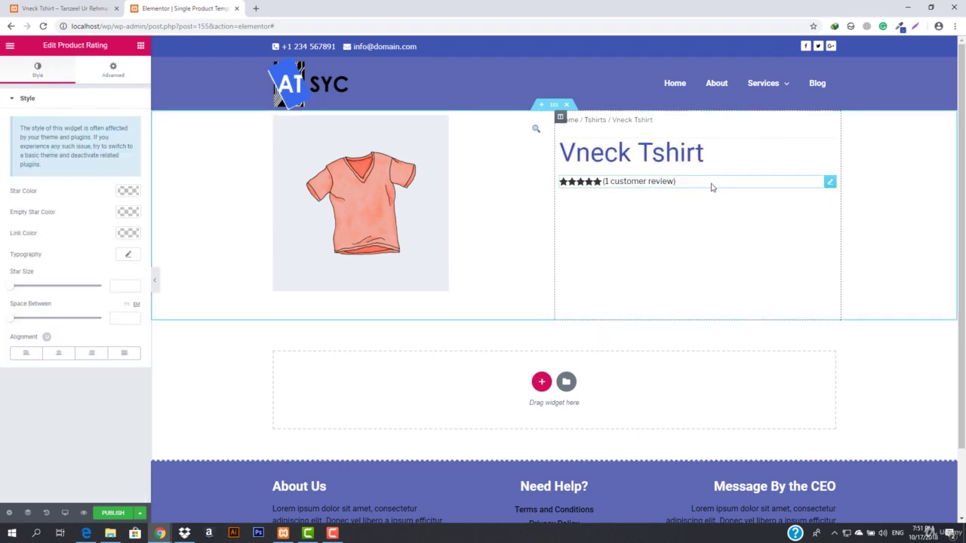
click(127, 191)
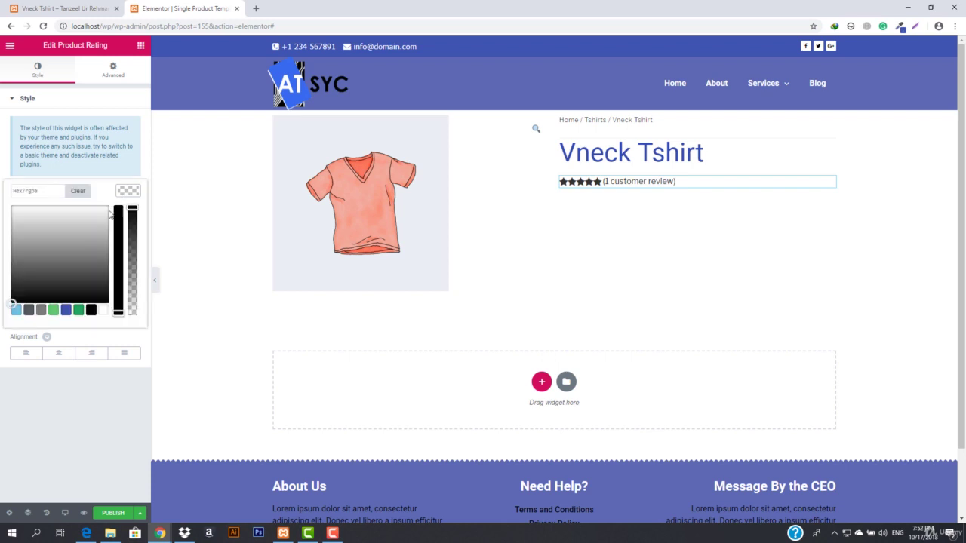
click(65, 310)
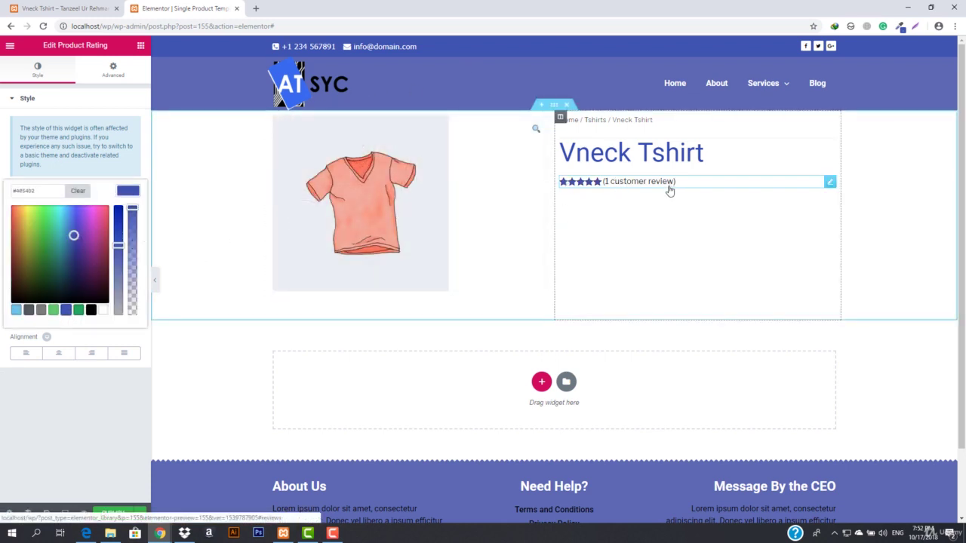
click(123, 194)
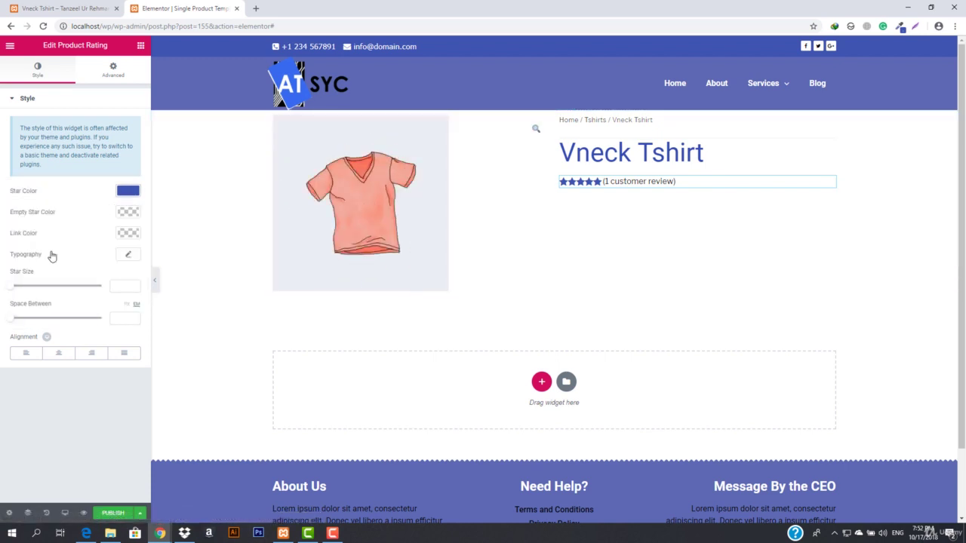
click(27, 286)
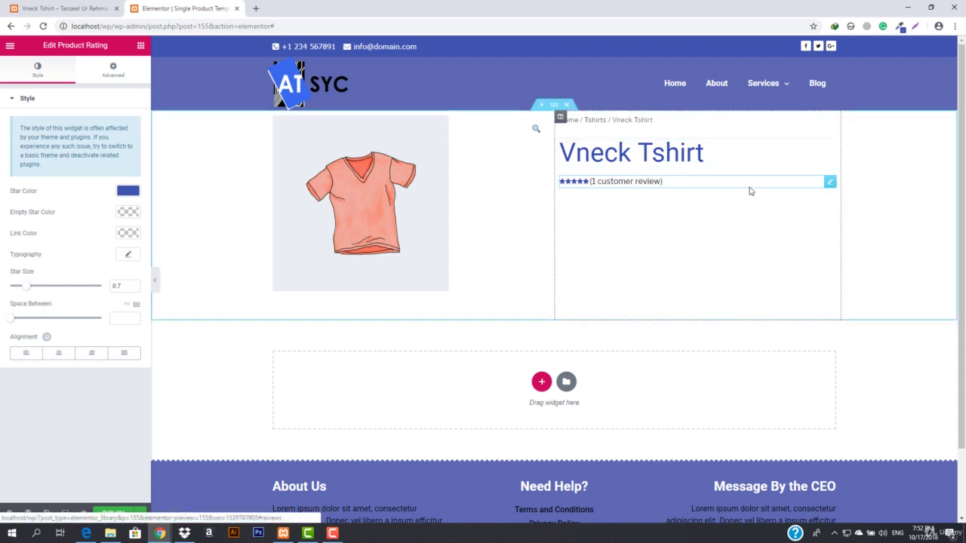
Step: Unlink the Product Rating widget's margins and set its top margin to -10 px
click(112, 70)
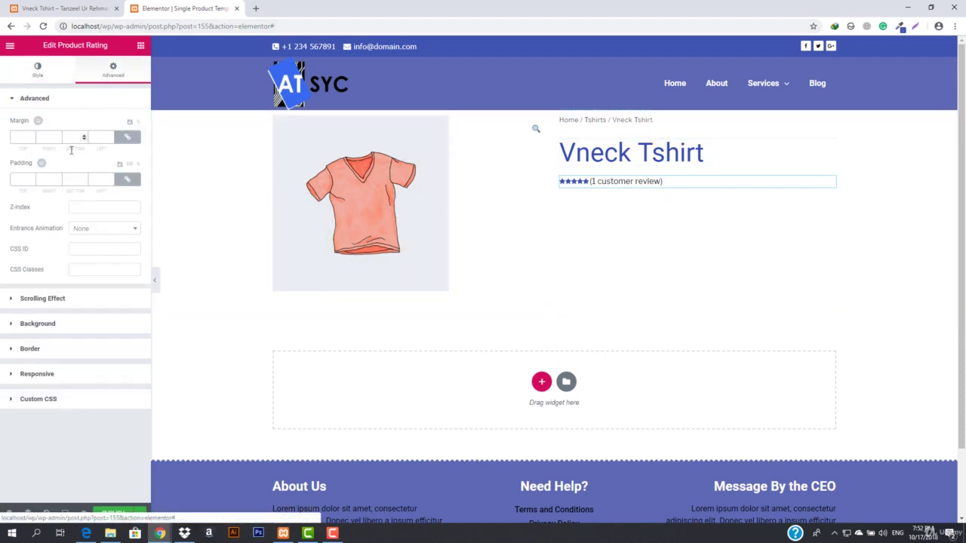
click(21, 137)
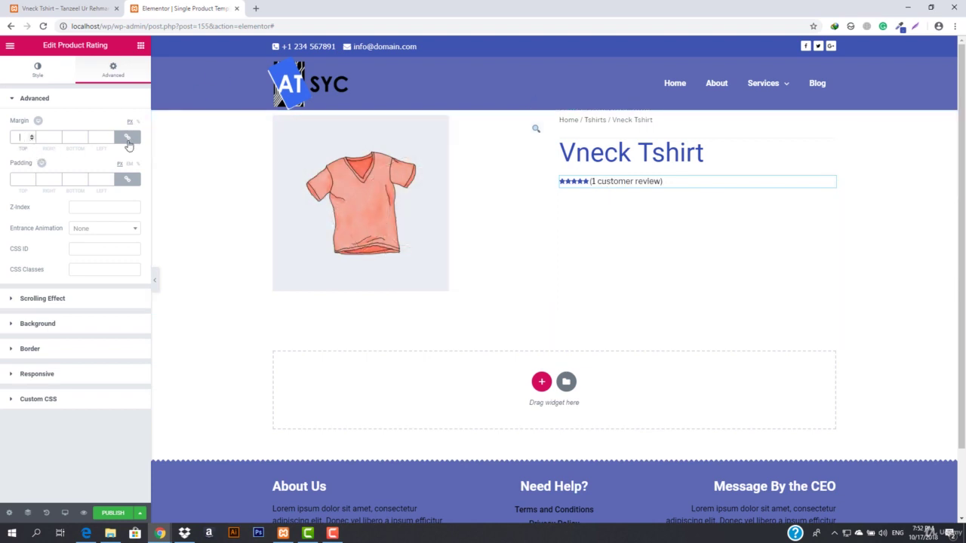
click(128, 138)
text(-10)
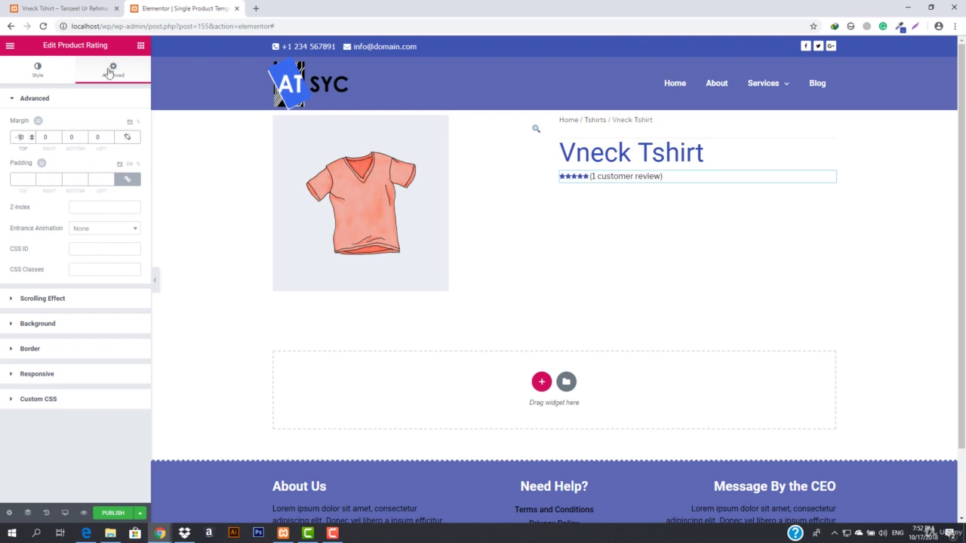
Step: Place the Product Price widget below the product rating
click(141, 46)
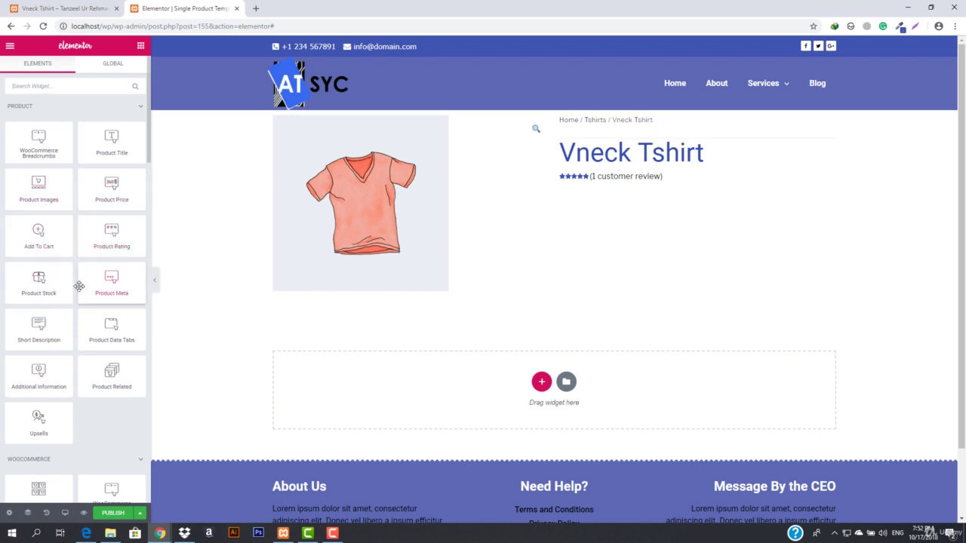
drag(111, 189, 605, 201)
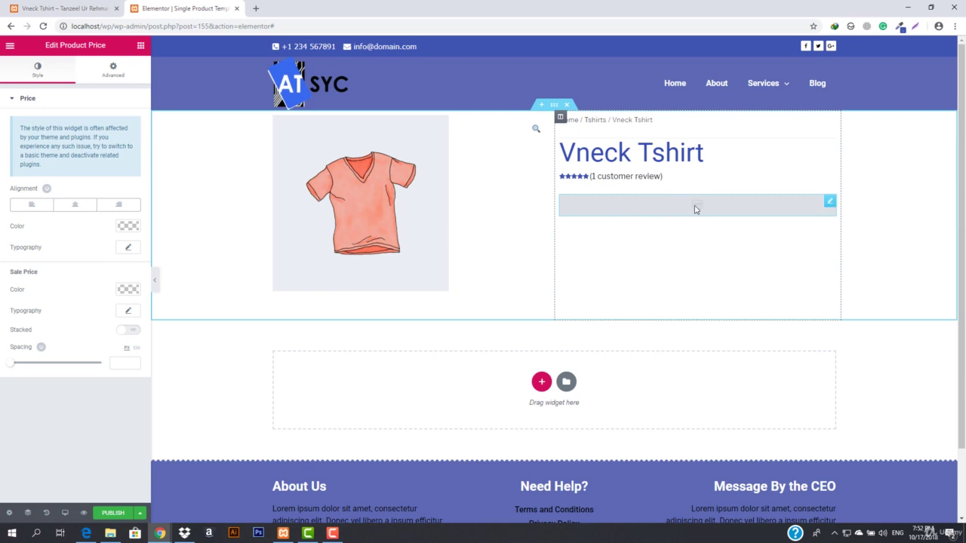
Step: Look over the live Vneck Tshirt page and its description, and open the product for editing
key(ctrl+Tab)
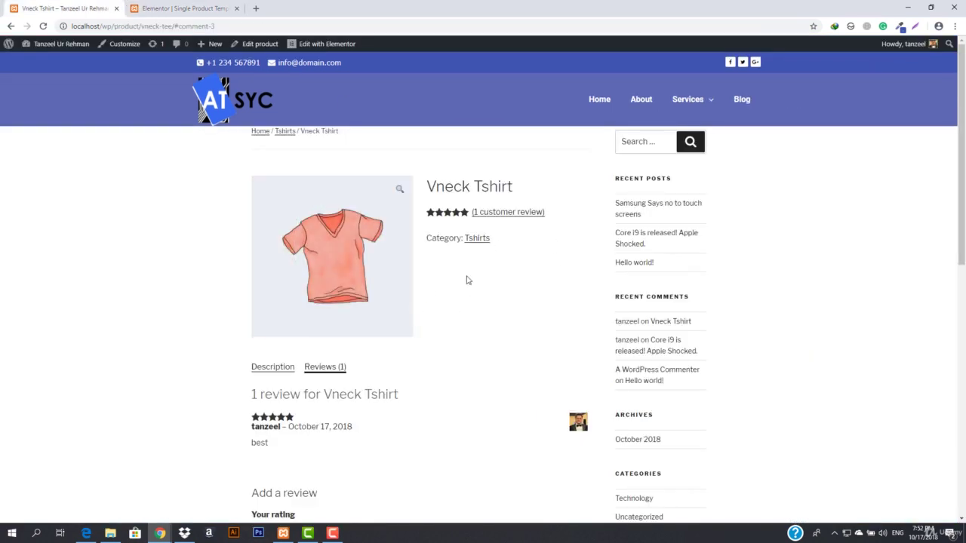
scroll(444, 293, down, 3)
scroll(446, 287, up, 3)
scroll(438, 291, down, 2)
scroll(434, 294, up, 3)
click(264, 367)
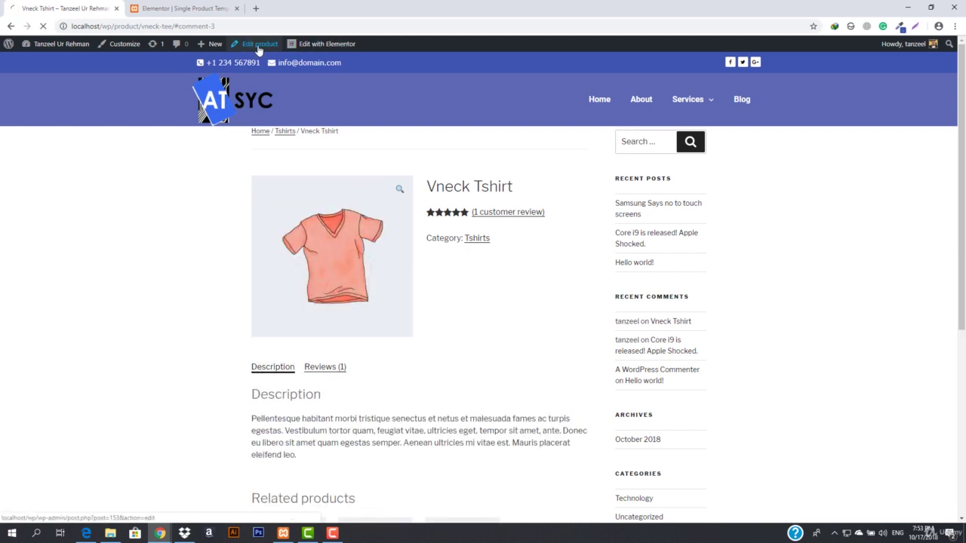
click(259, 44)
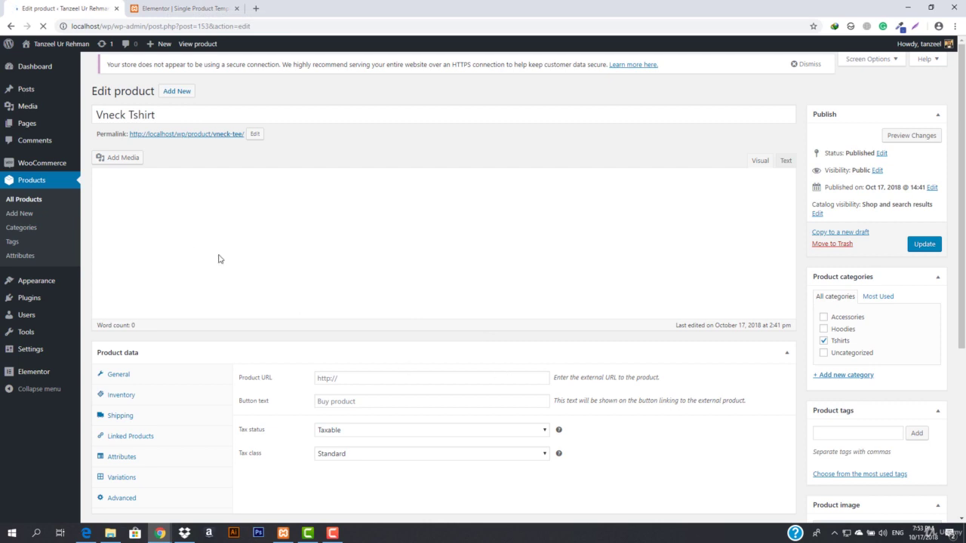
Step: Set the Vneck Tshirt's regular price to 50 and sale price to 20, and update the product
scroll(226, 372, down, 5)
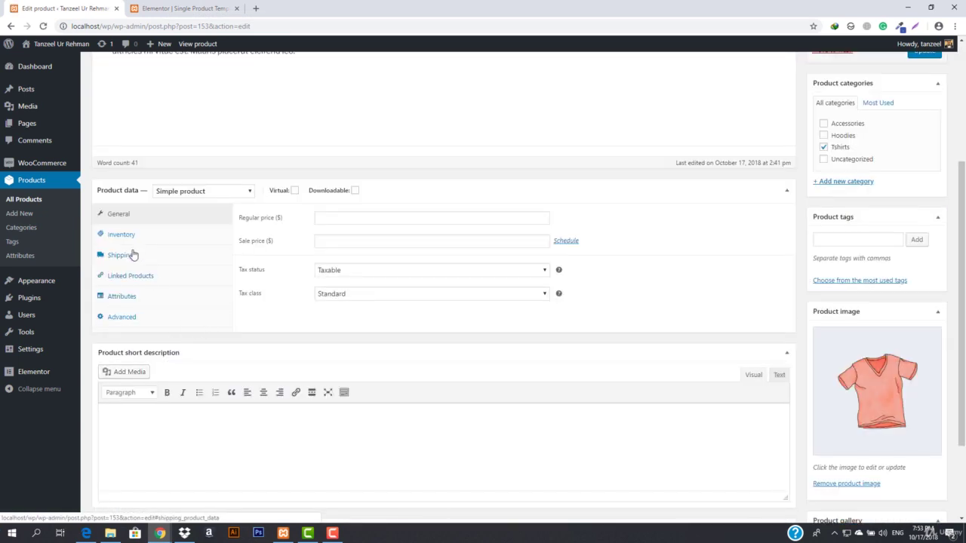
click(350, 222)
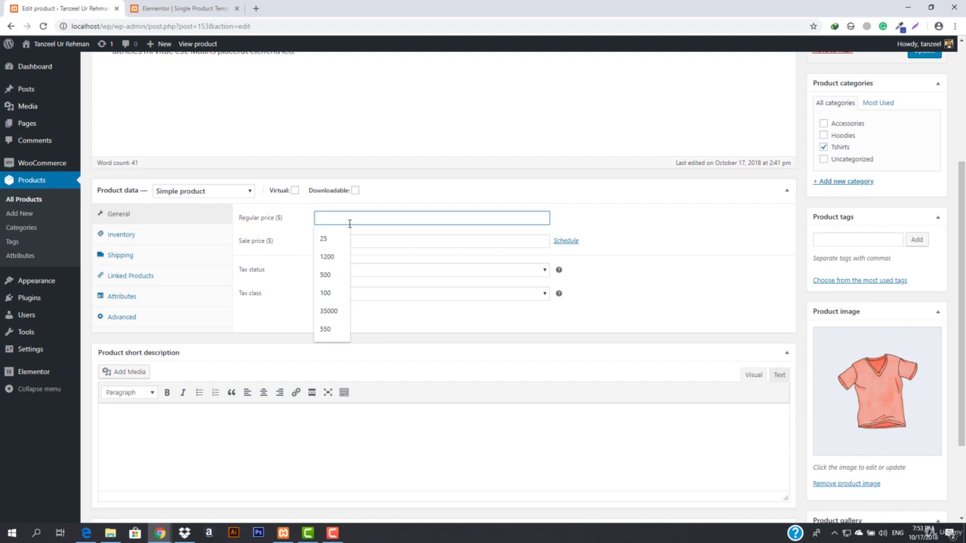
text(50)
click(372, 240)
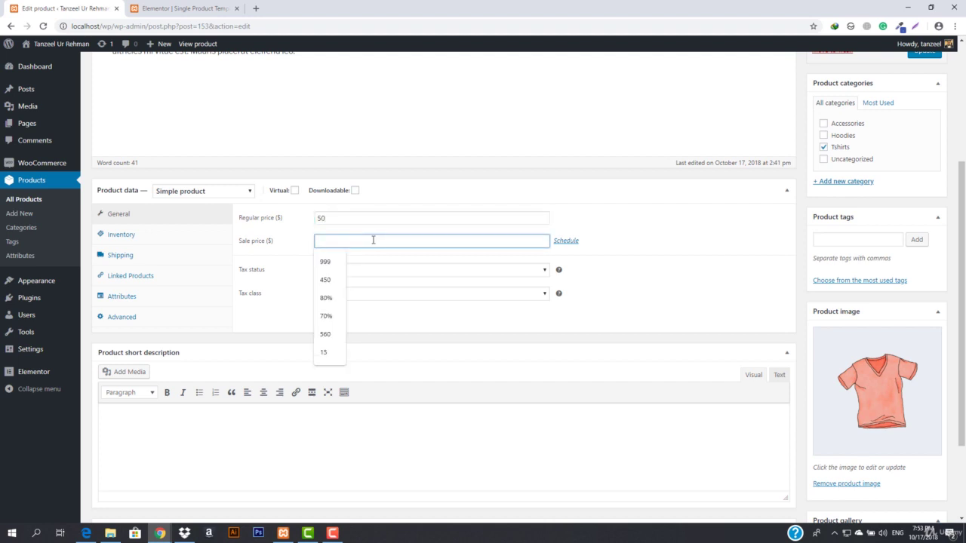
text(20)
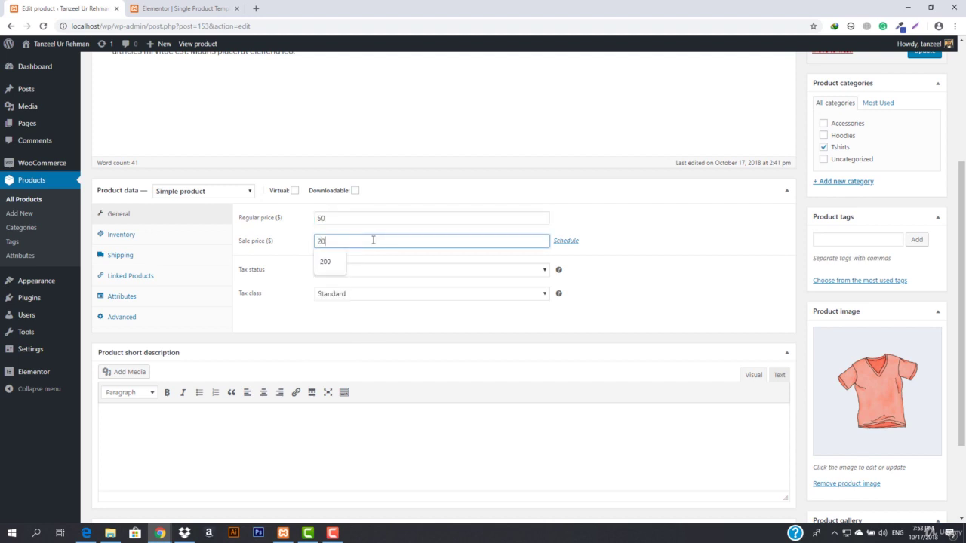
click(823, 147)
scroll(823, 146, up, 5)
click(924, 249)
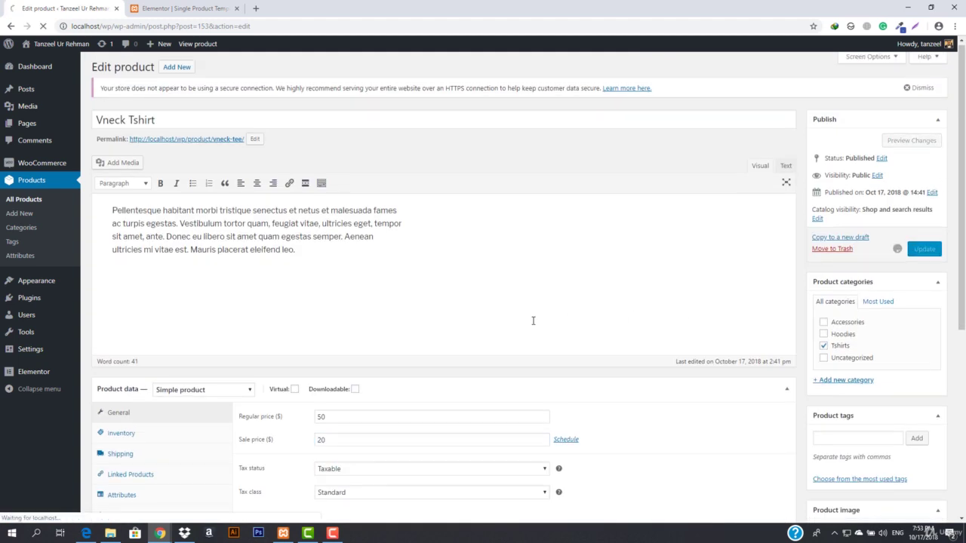
Step: Try to enable stock management in the product's inventory settings and update the product again
scroll(486, 295, down, 3)
click(121, 236)
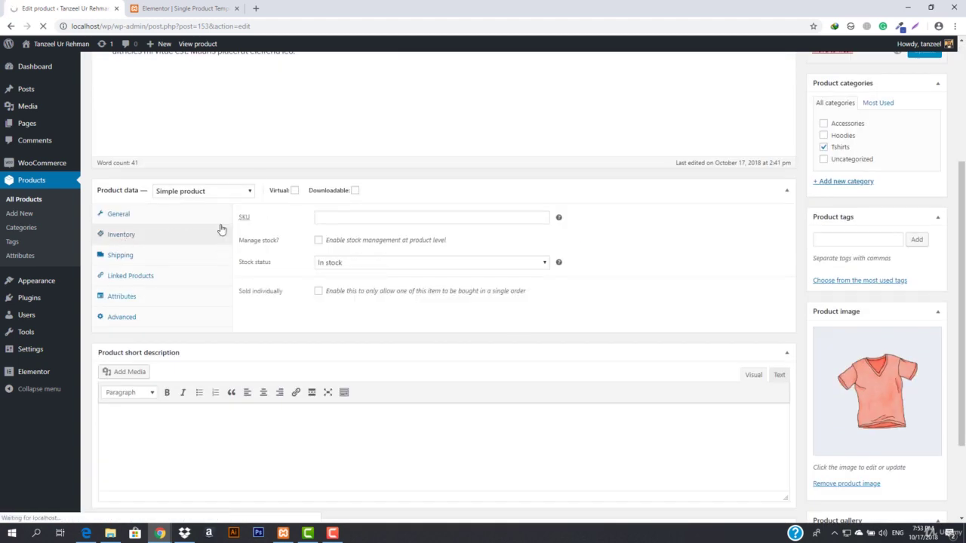
click(319, 241)
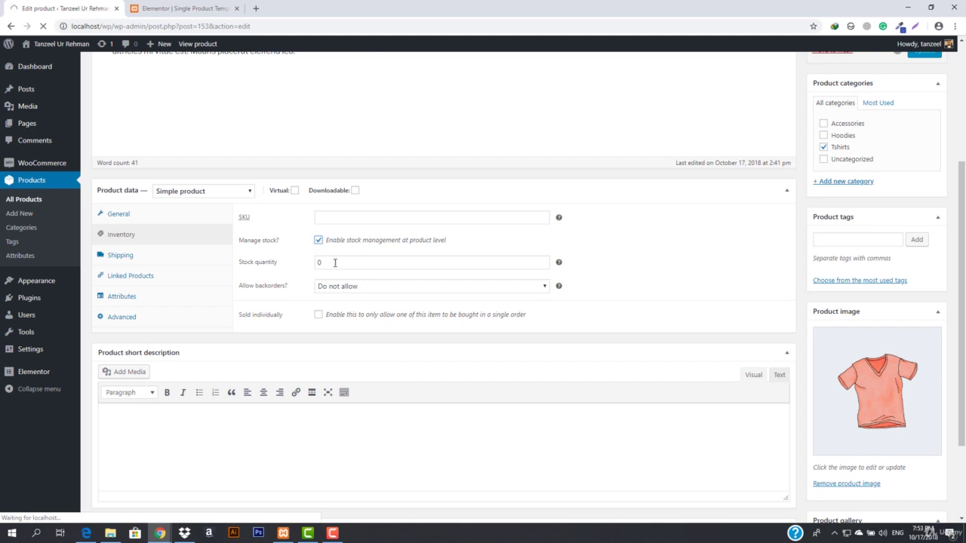
click(320, 262)
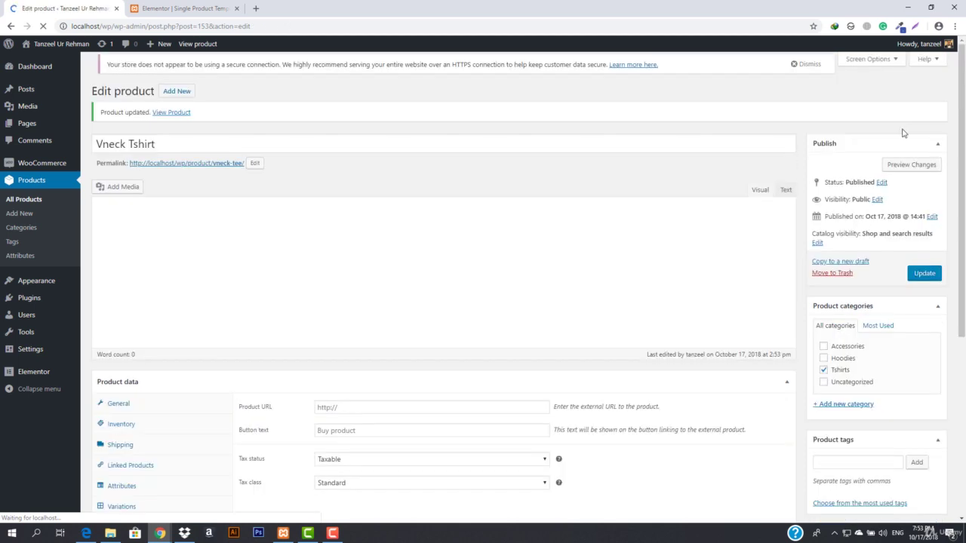
click(924, 275)
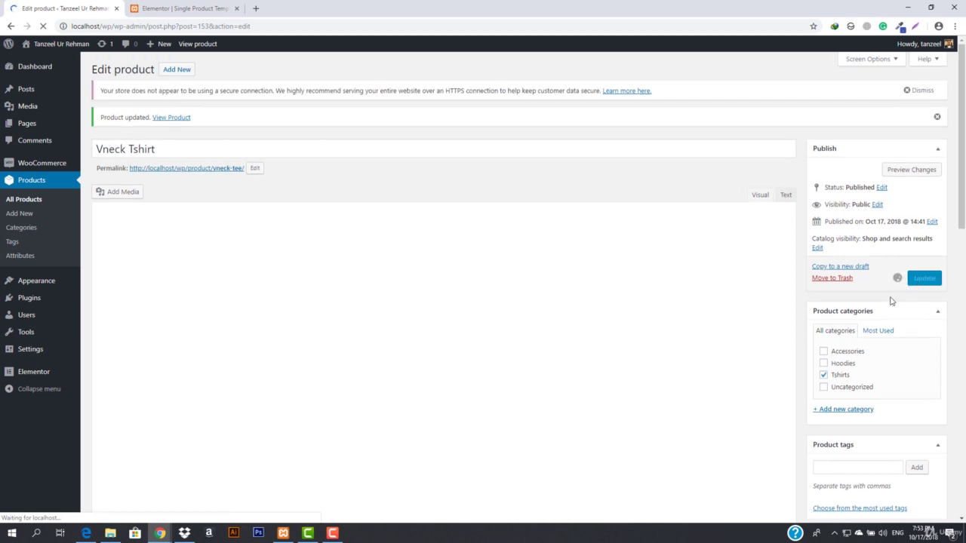
Step: Return to the Elementor single product template, save it as a draft, and reload the editor
click(156, 8)
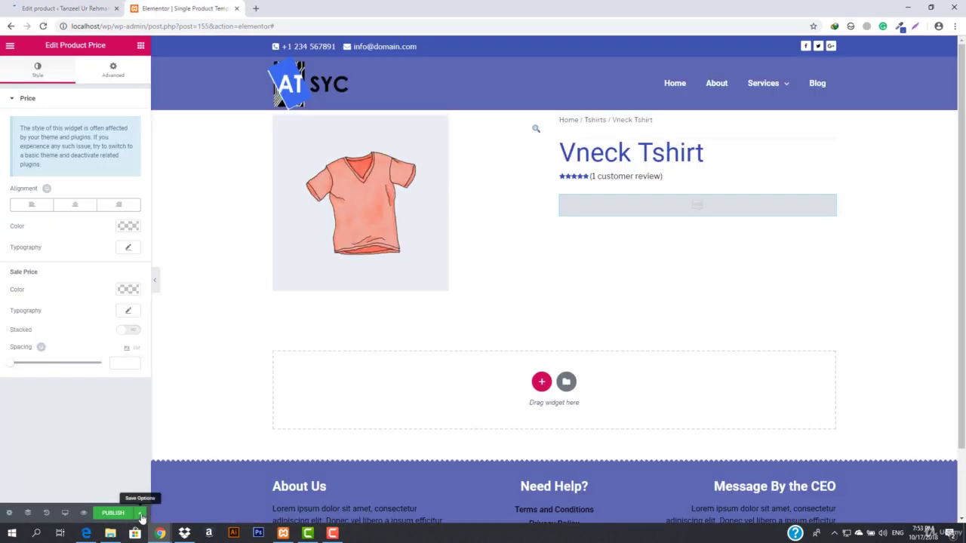
click(140, 513)
click(95, 445)
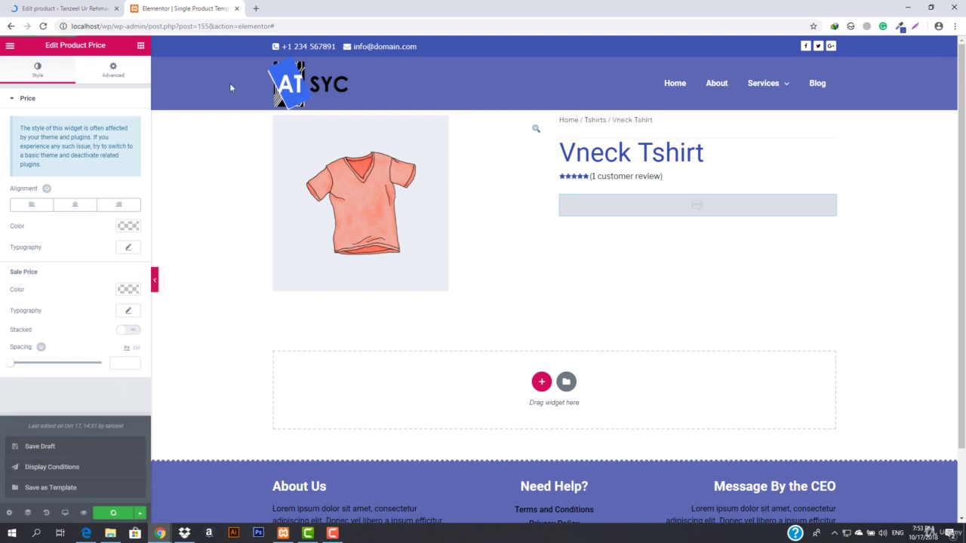
click(304, 27)
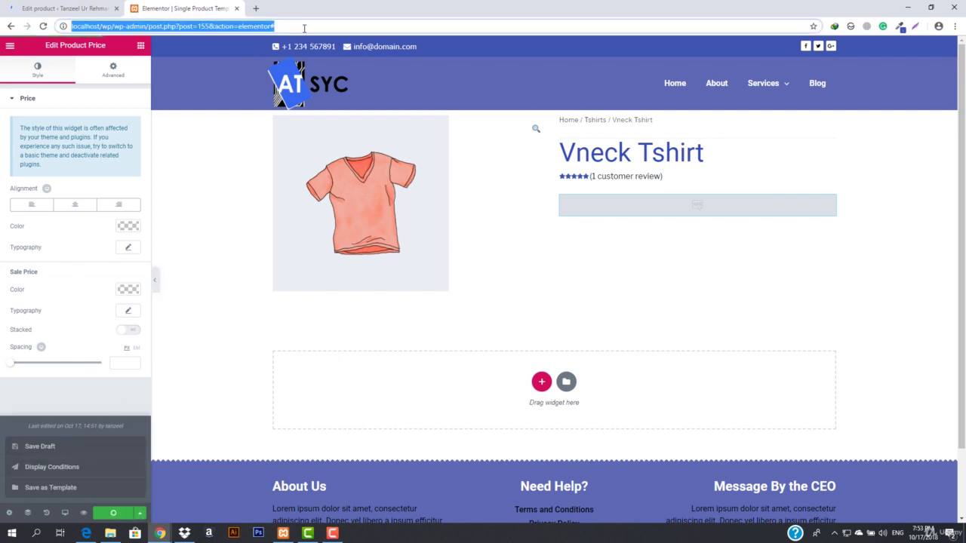
key(Return)
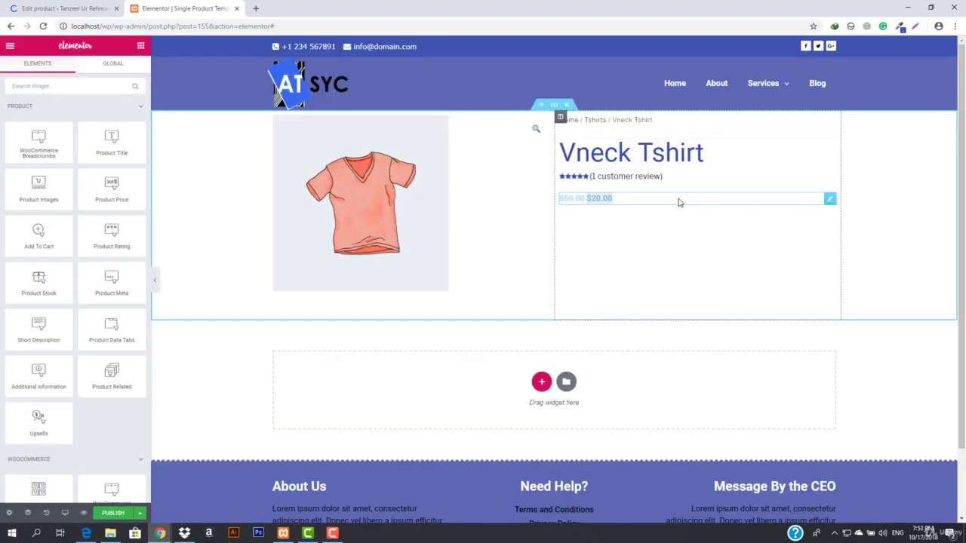
Step: Set the Product Price widget's price color to the blue palette swatch #4054b2
click(636, 203)
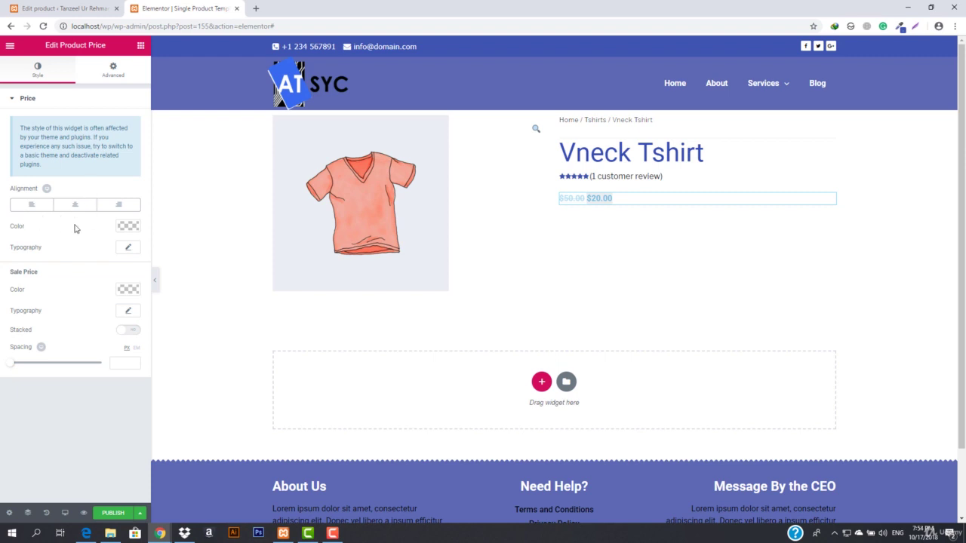
click(126, 226)
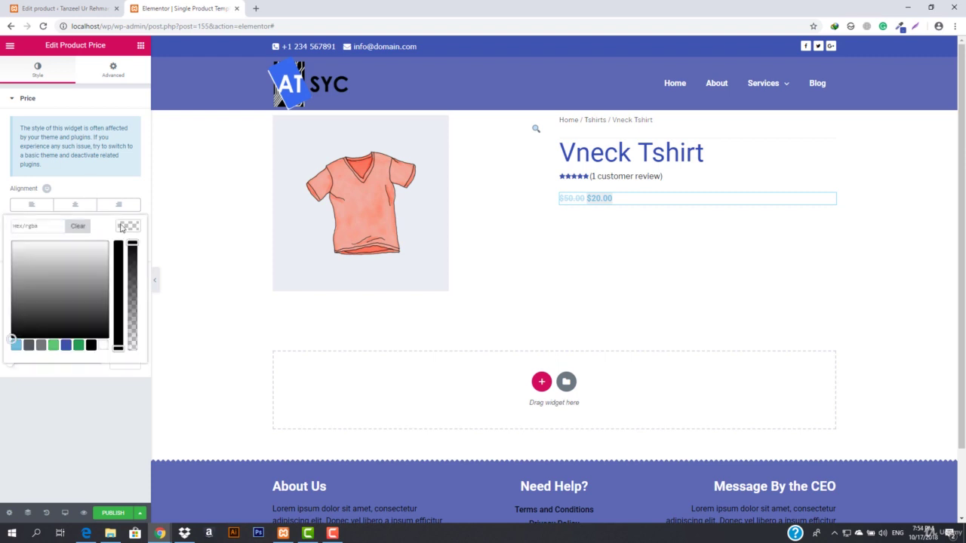
click(66, 345)
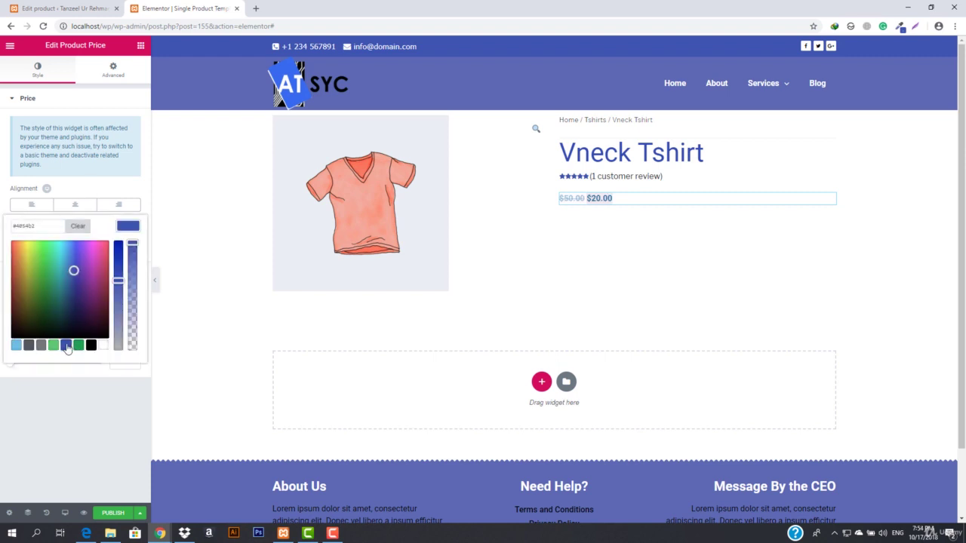
click(124, 227)
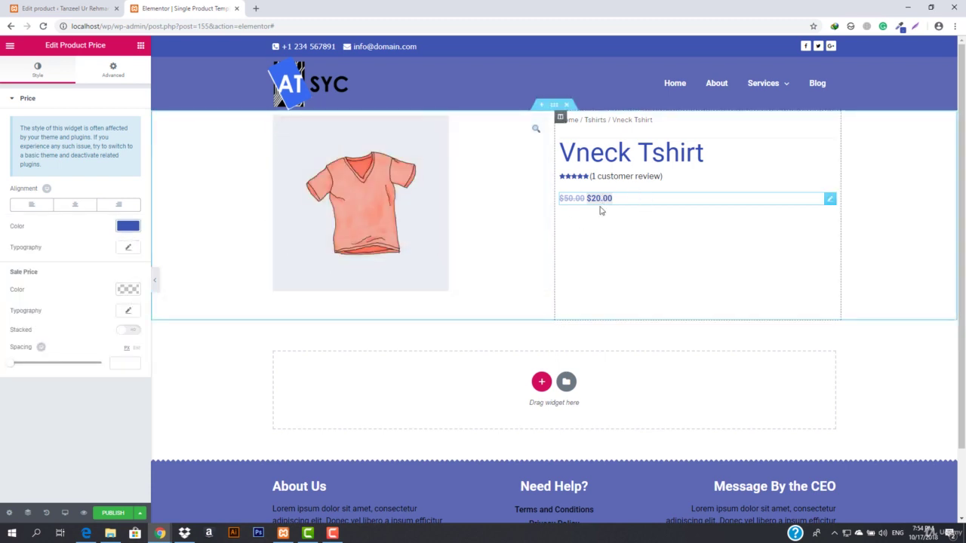
Step: Increase the sale price's font size in the Product Price widget's typography so it stands out from the regular price
click(129, 313)
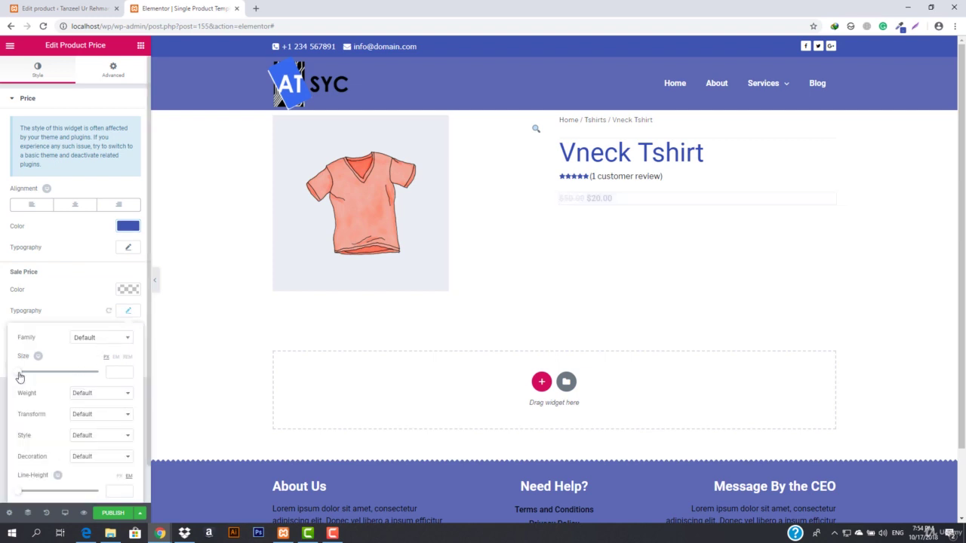
drag(21, 376, 38, 376)
click(132, 312)
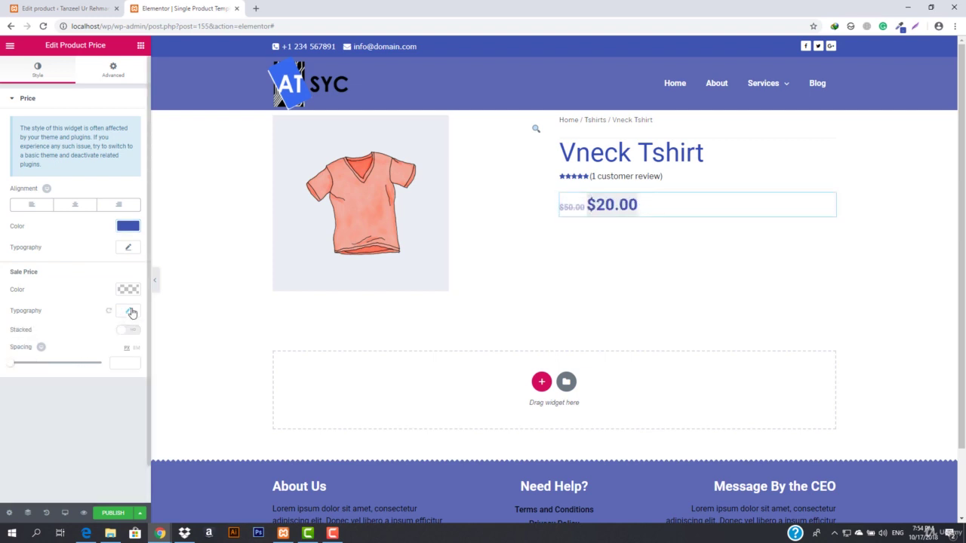
Step: Try stacking the sale price below the regular price, turn stacking back off, and set the spacing to 0
click(128, 331)
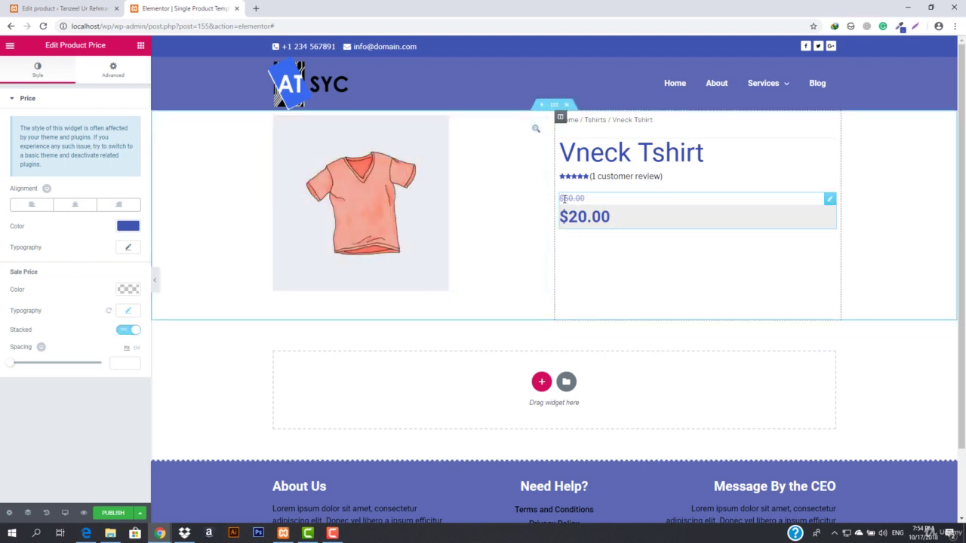
click(128, 332)
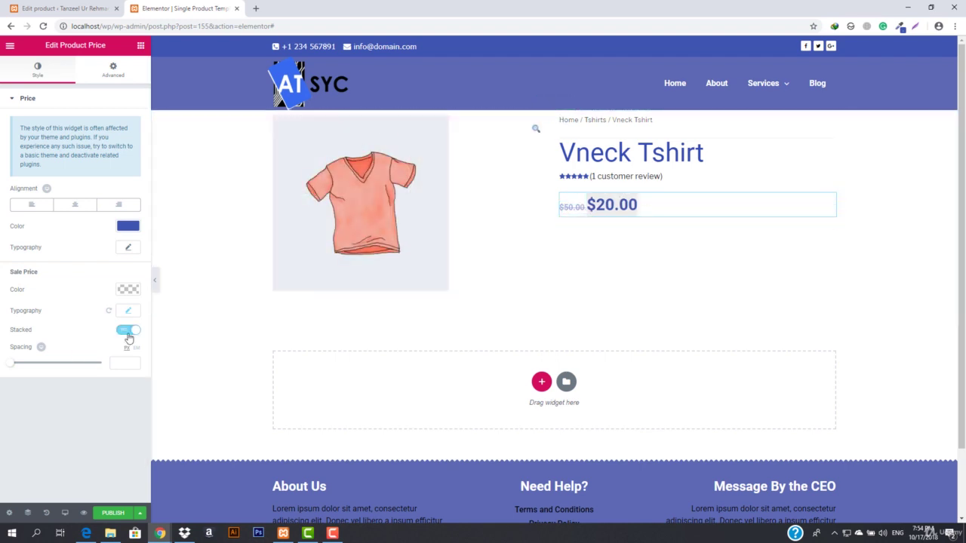
mouse_move(10, 366)
mouse_down()
mouse_move(48, 369)
mouse_move(2, 368)
mouse_up()
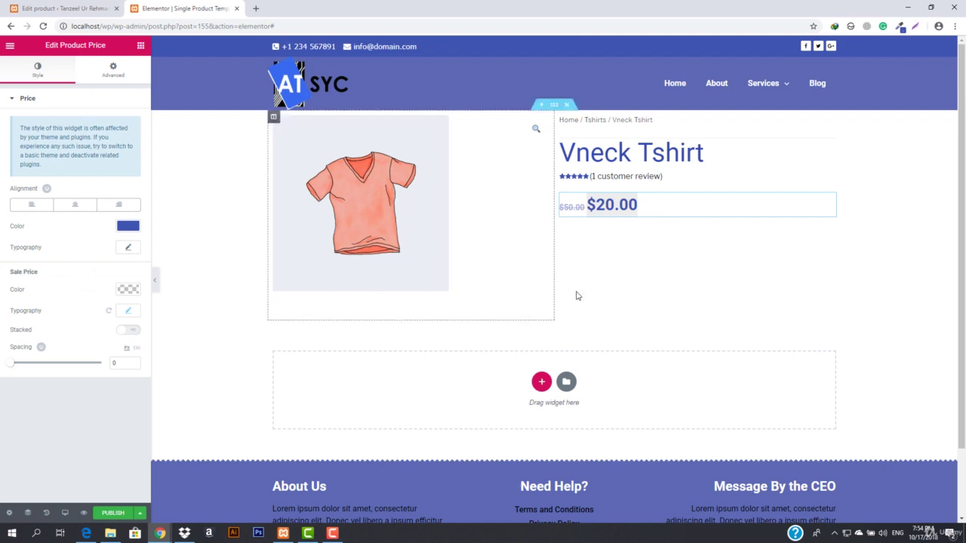
Step: Try centering the product price, left-align it instead, and open the widget's advanced settings
click(75, 205)
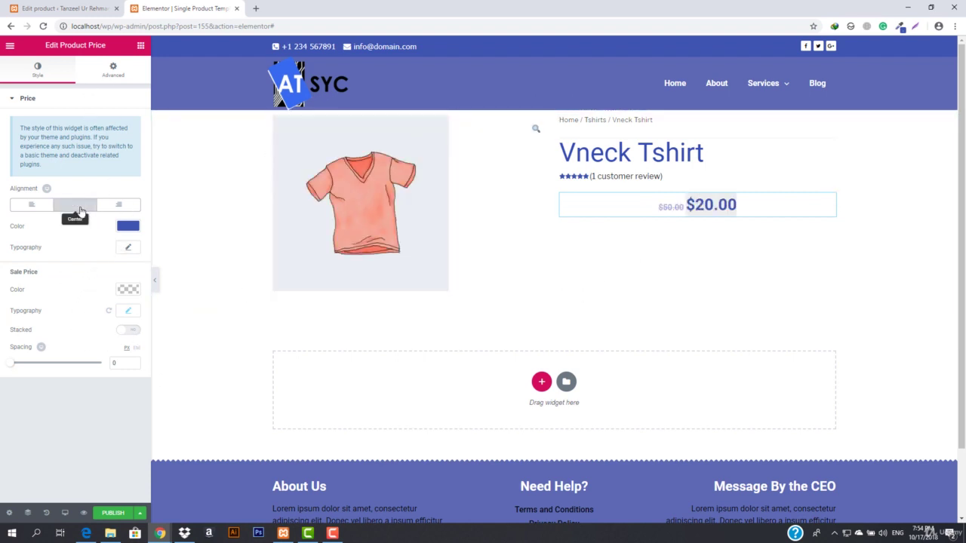
click(19, 209)
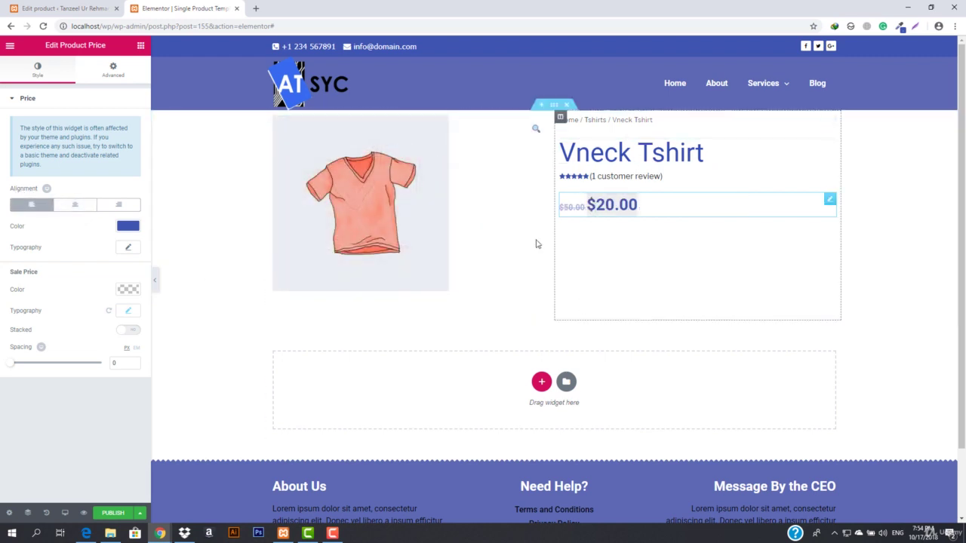
click(112, 76)
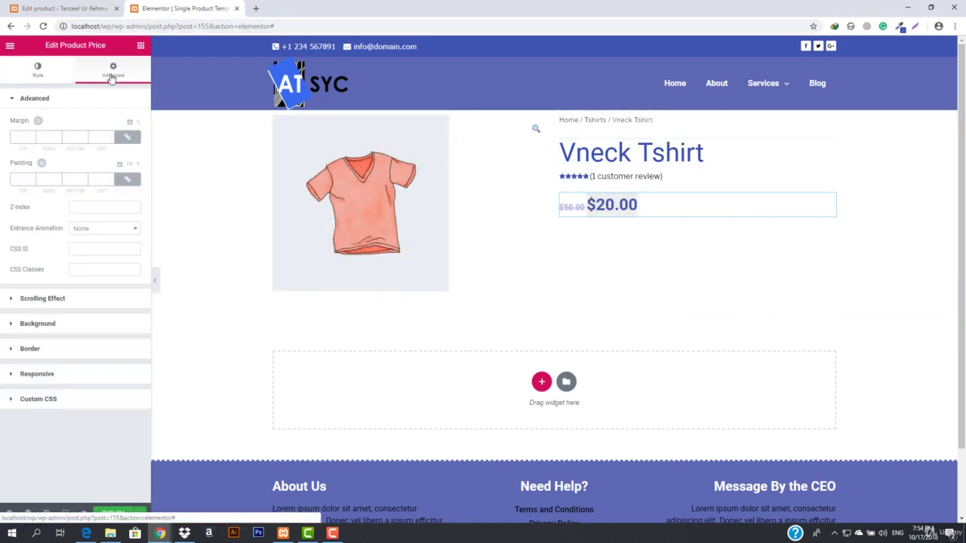
Step: Place the Short Description widget between the product title and the product rating
click(141, 48)
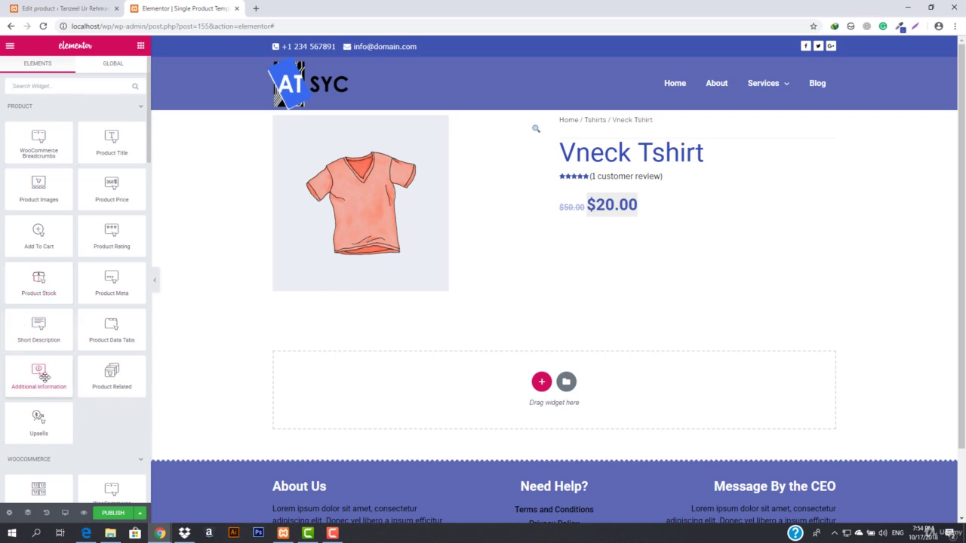
drag(35, 335, 614, 172)
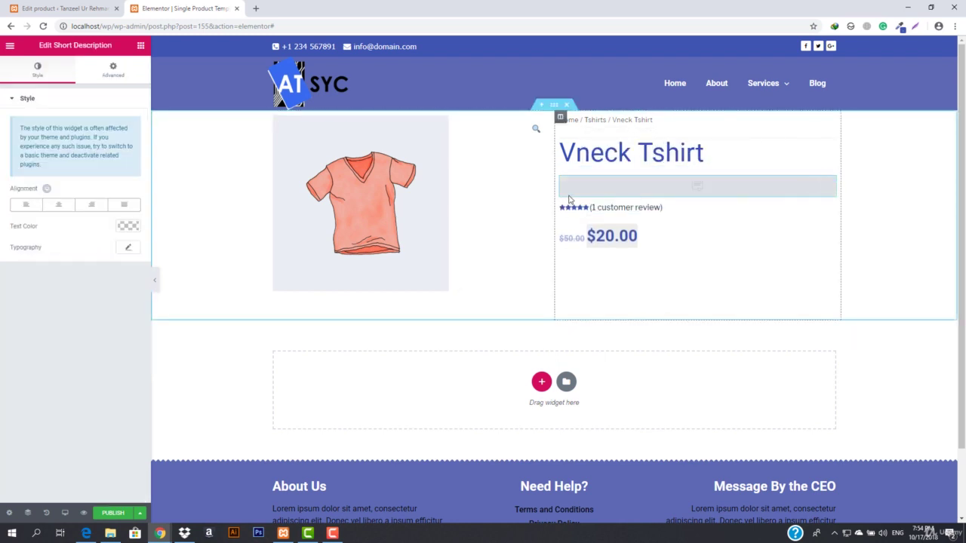
Step: Write "Hey I am a short description" as the Vneck Tshirt's short description, update the product, and return to the template
click(75, 7)
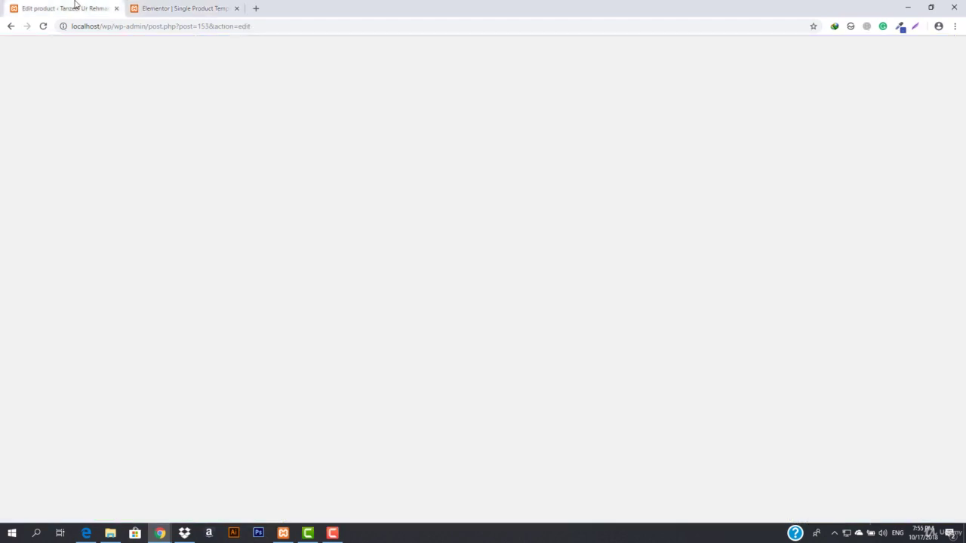
scroll(279, 319, down, 5)
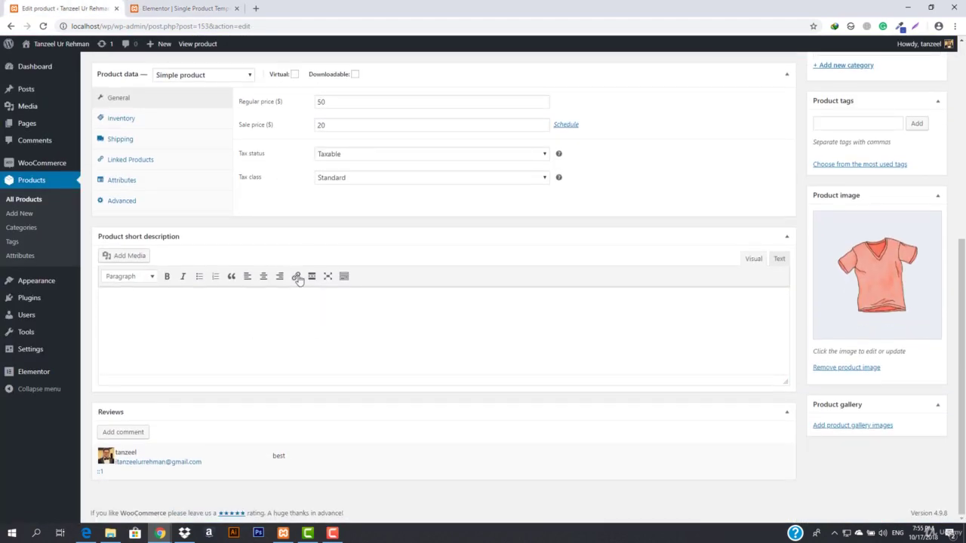
scroll(296, 279, up, 5)
scroll(241, 373, down, 5)
click(237, 352)
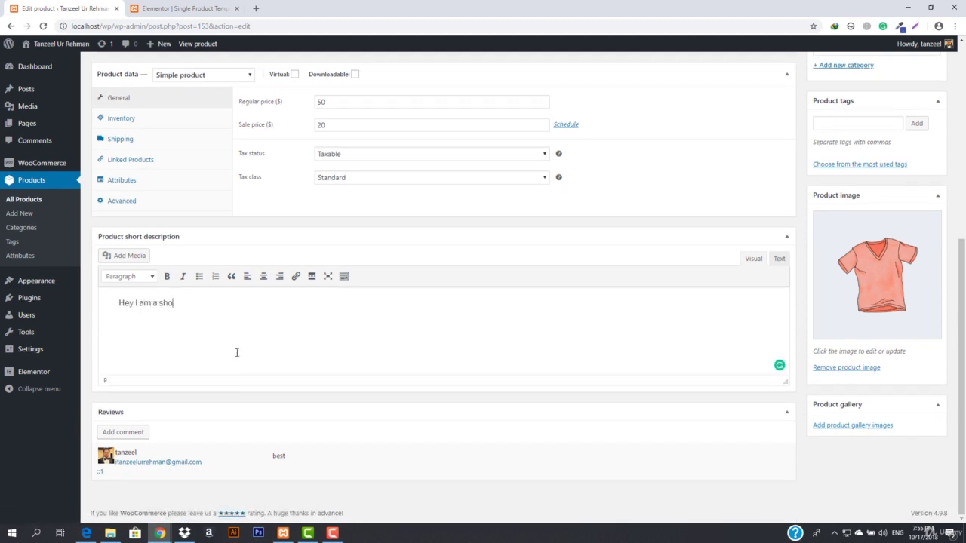
key(ctrl+Tab)
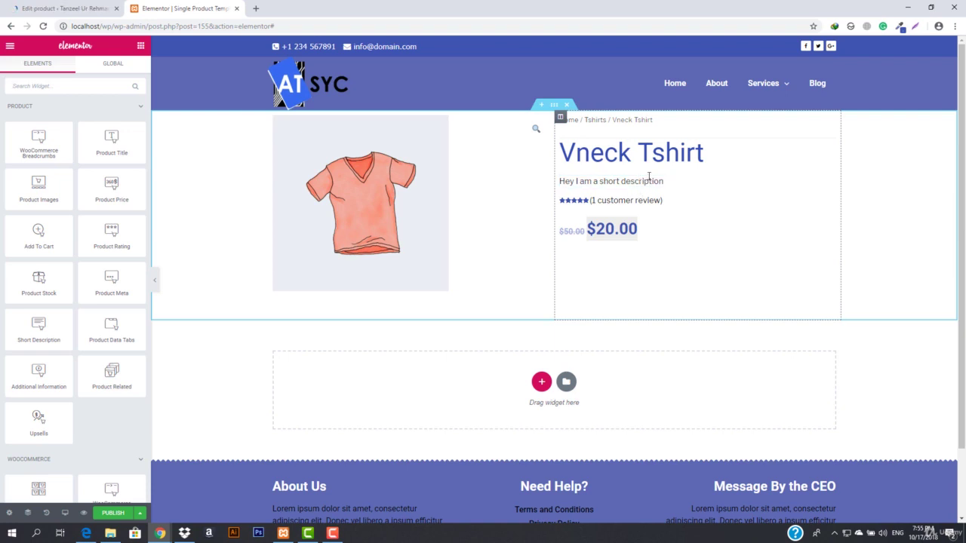
Step: Set the Short Description widget's text color to a medium gray
click(690, 184)
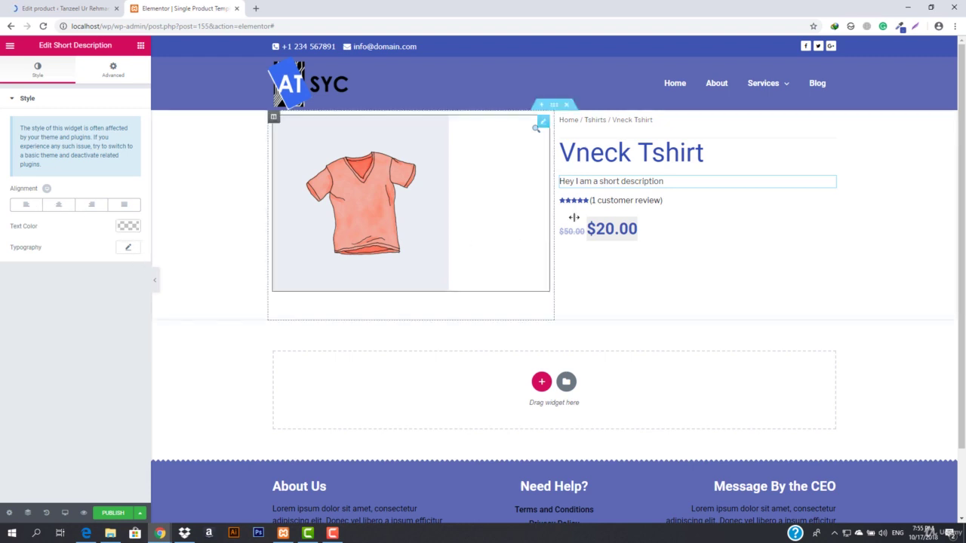
click(128, 226)
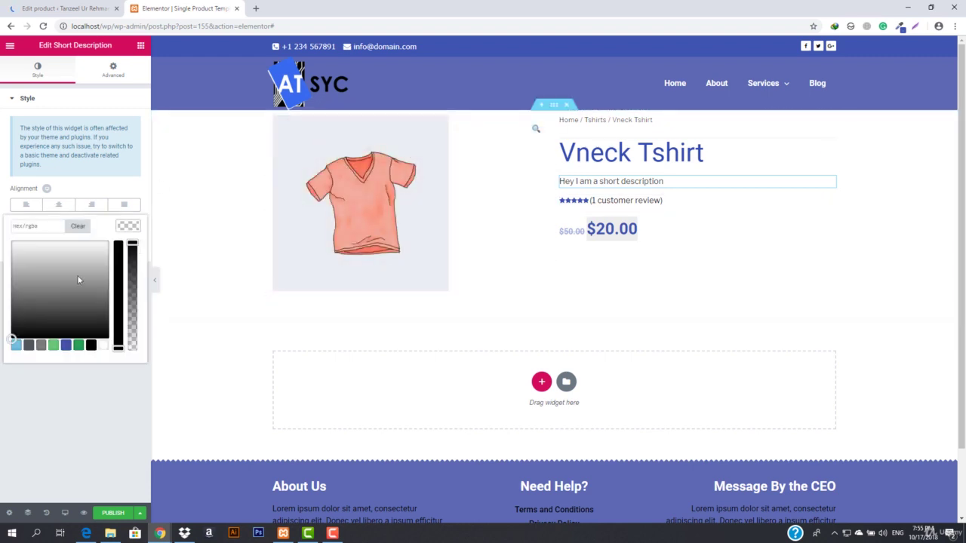
drag(58, 287, 11, 290)
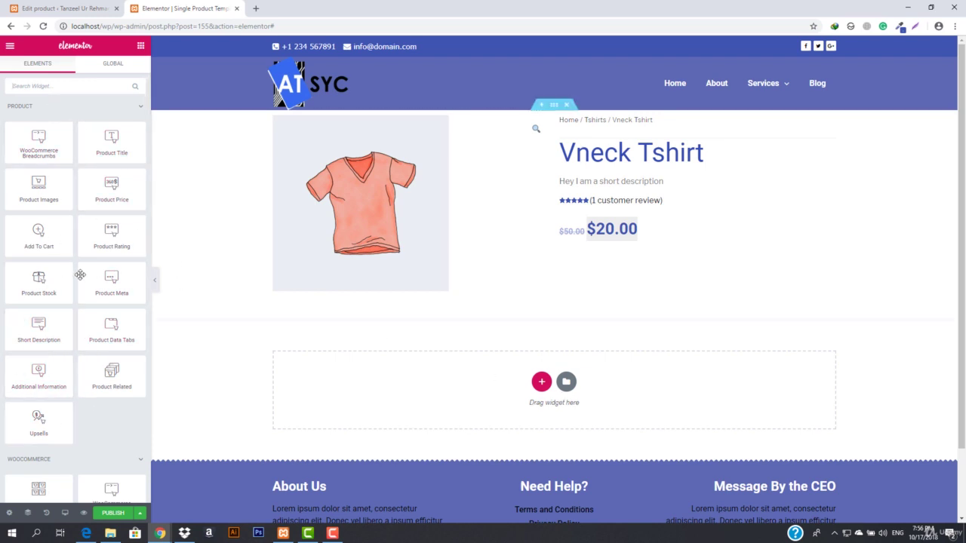
Step: Place the Add To Cart widget below the product price
drag(39, 235, 631, 258)
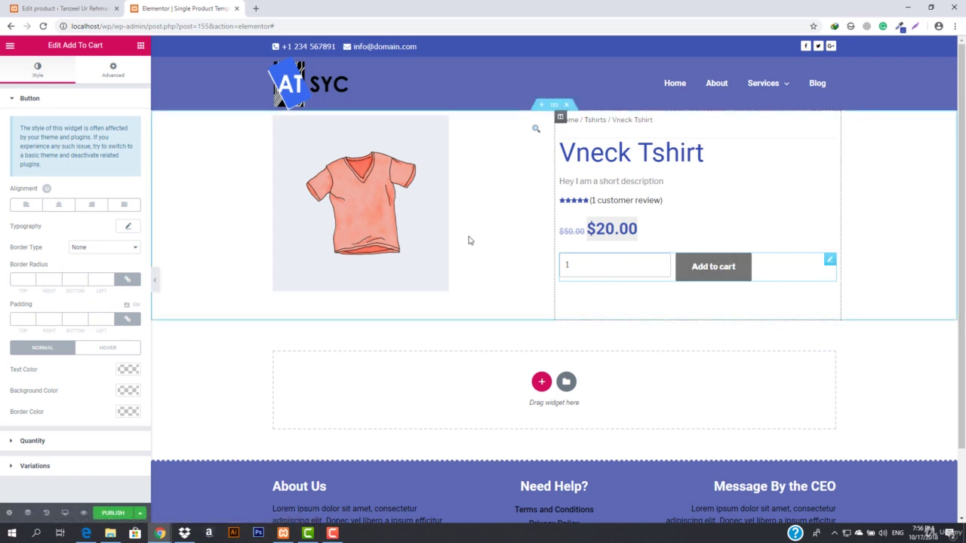
Step: Customize the Add to cart button's typography to smaller, lighter text and set its border radius to 5 on all corners
click(129, 227)
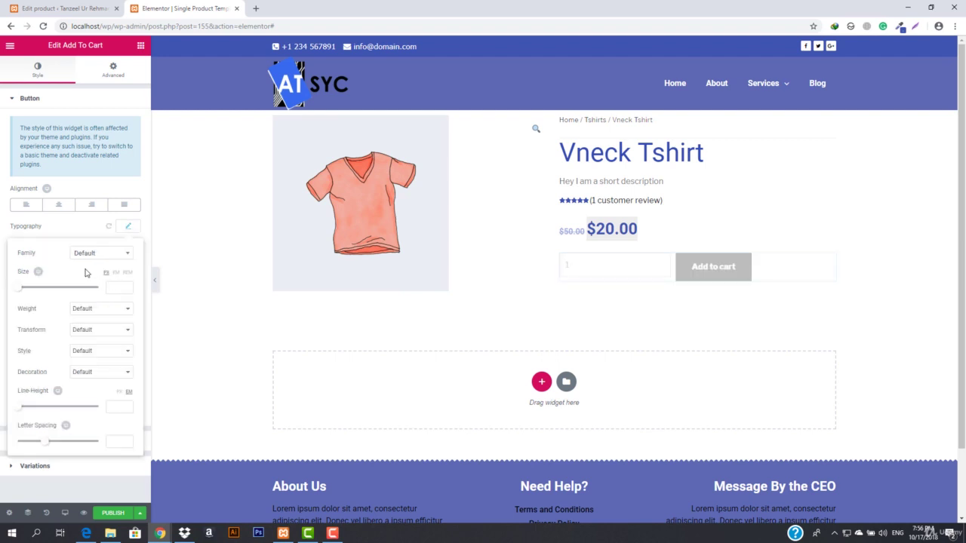
click(106, 257)
click(129, 226)
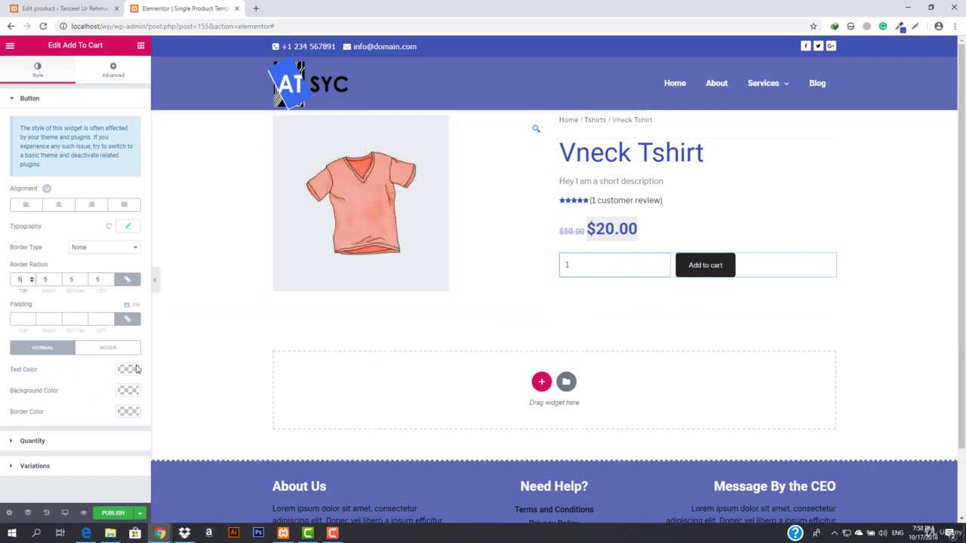
Step: Set the Add to cart button's normal background color to the site's blue, #4054b2
click(128, 391)
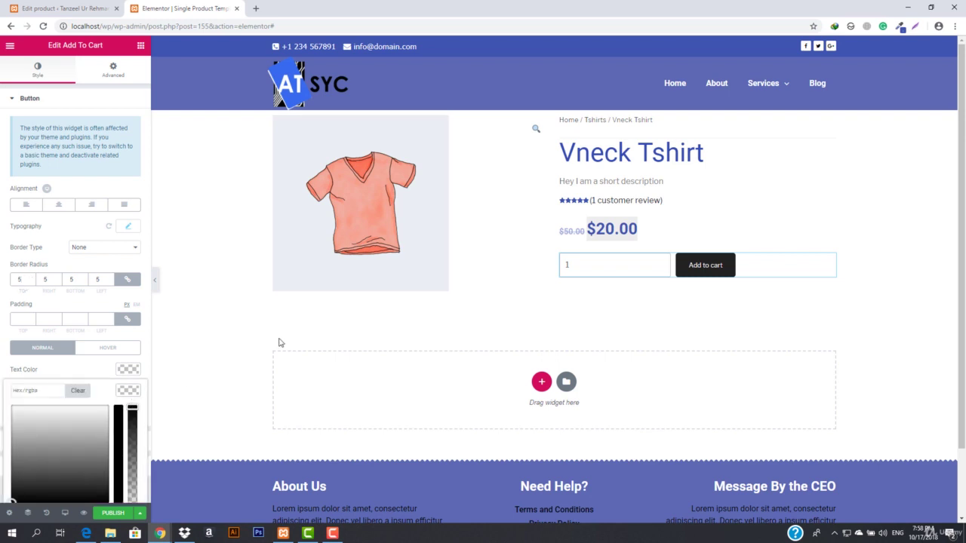
scroll(90, 427, down, 1)
click(66, 485)
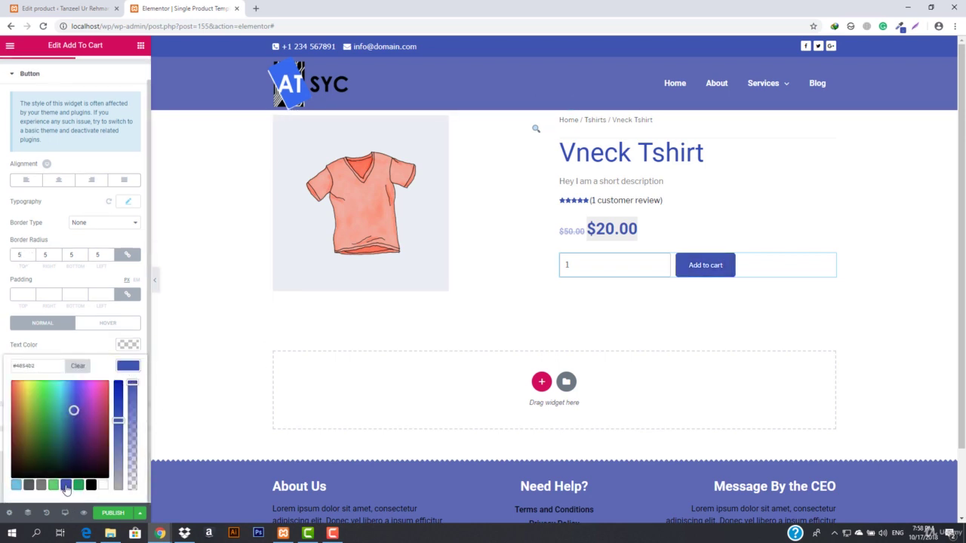
click(129, 367)
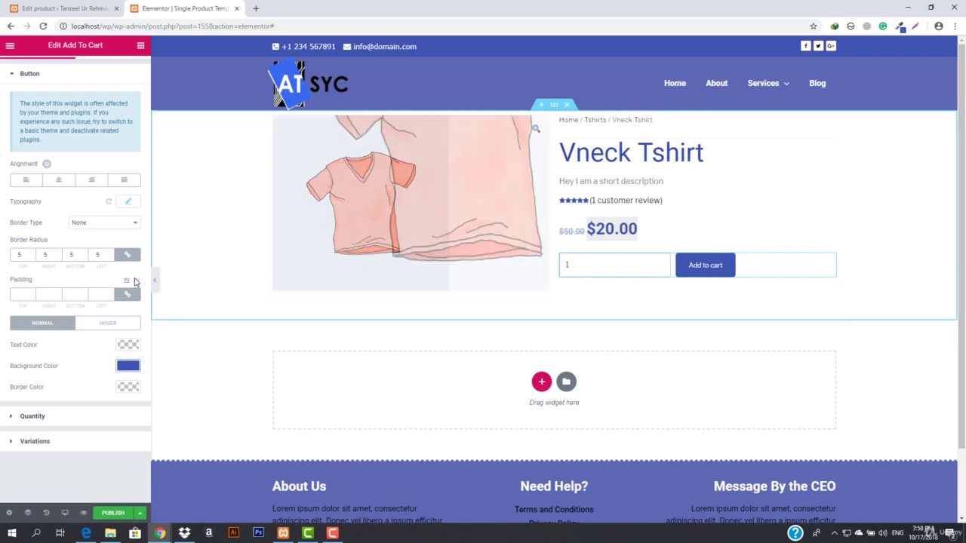
Step: Try green, black and grayish blue for the Add to cart button's hover background, settling on deep blue #001db2
click(104, 325)
click(126, 386)
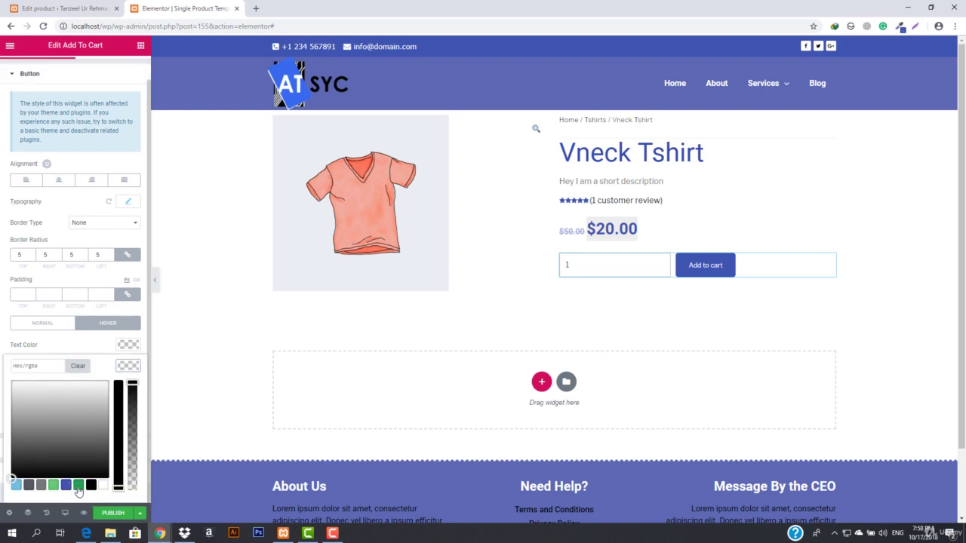
click(79, 487)
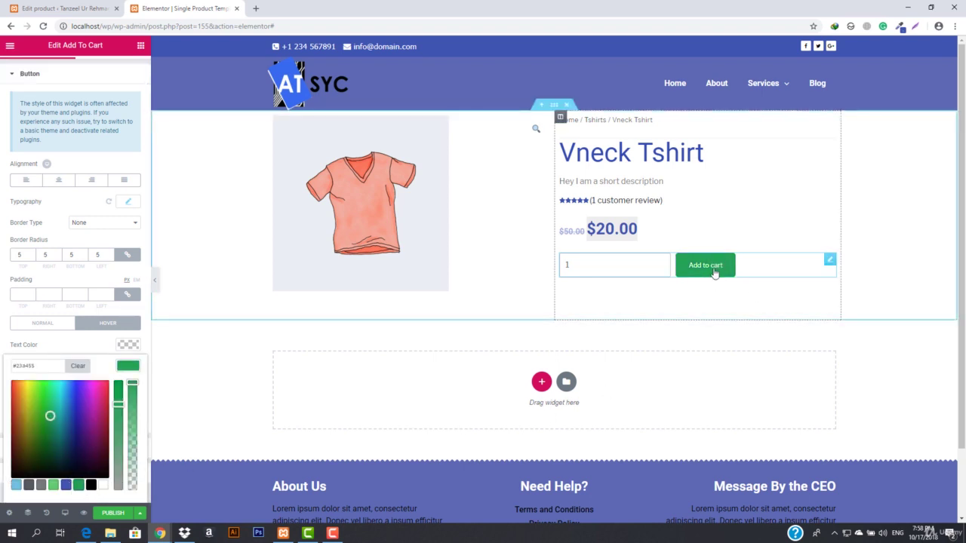
click(92, 486)
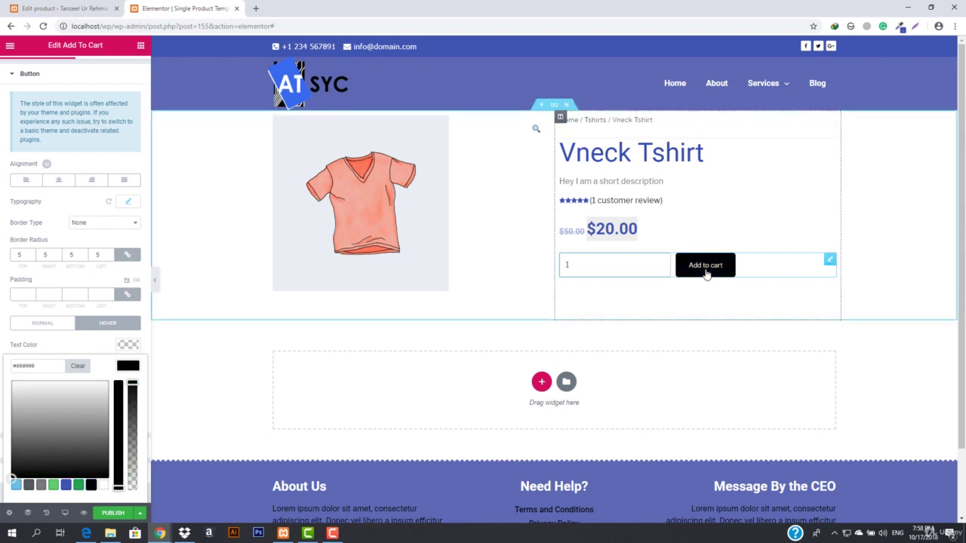
click(66, 485)
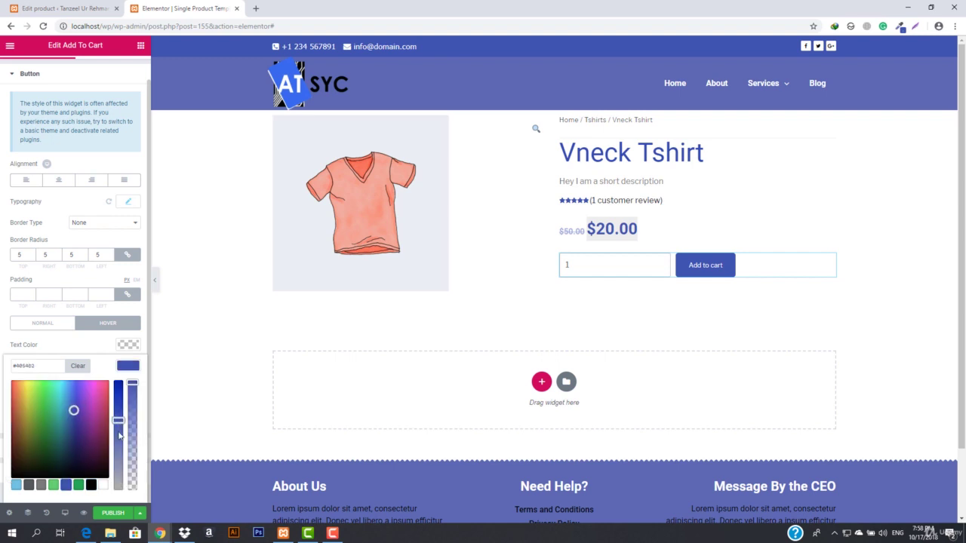
drag(119, 436, 118, 464)
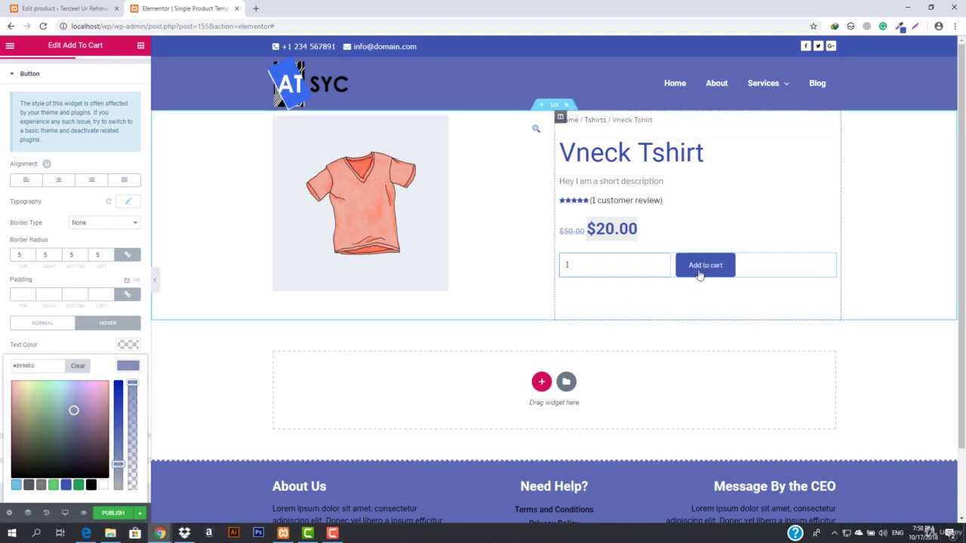
drag(119, 434, 123, 362)
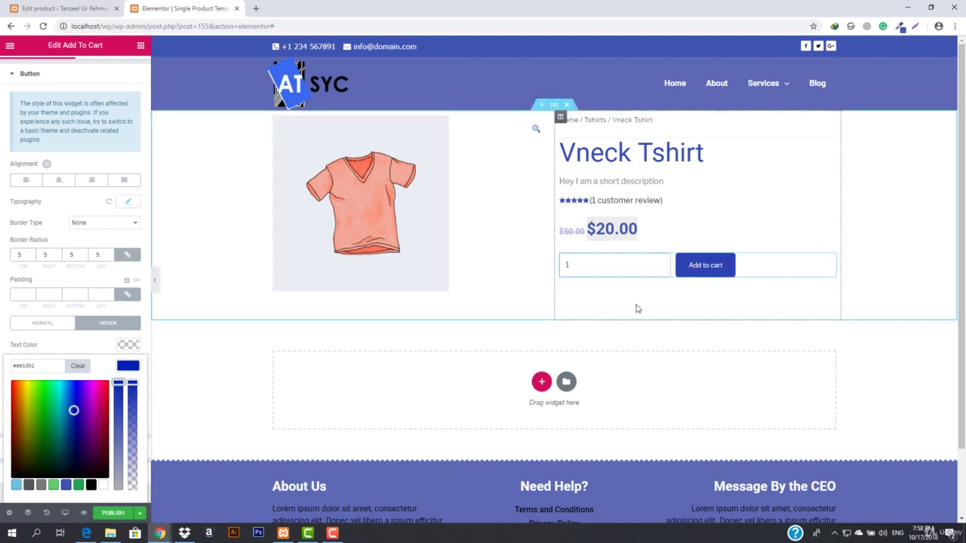
click(123, 347)
click(136, 346)
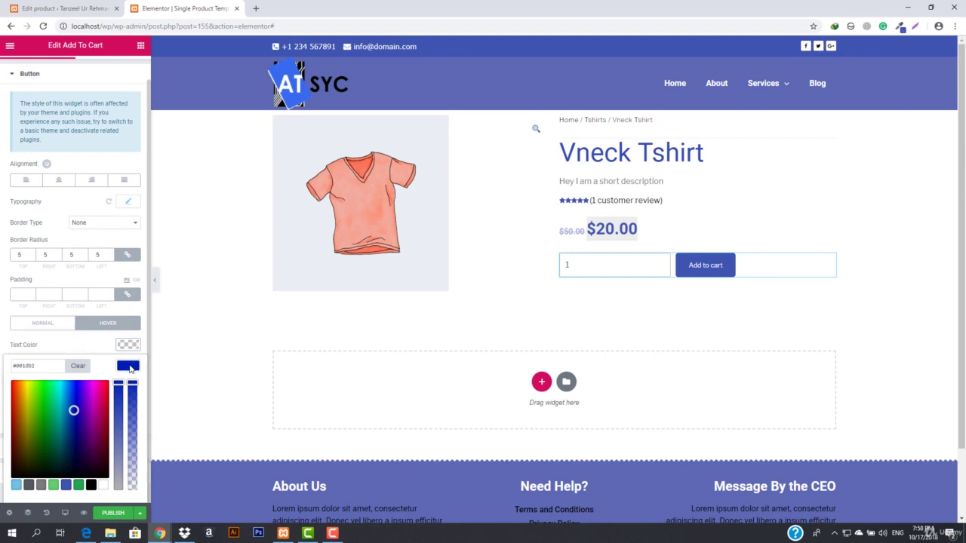
click(129, 367)
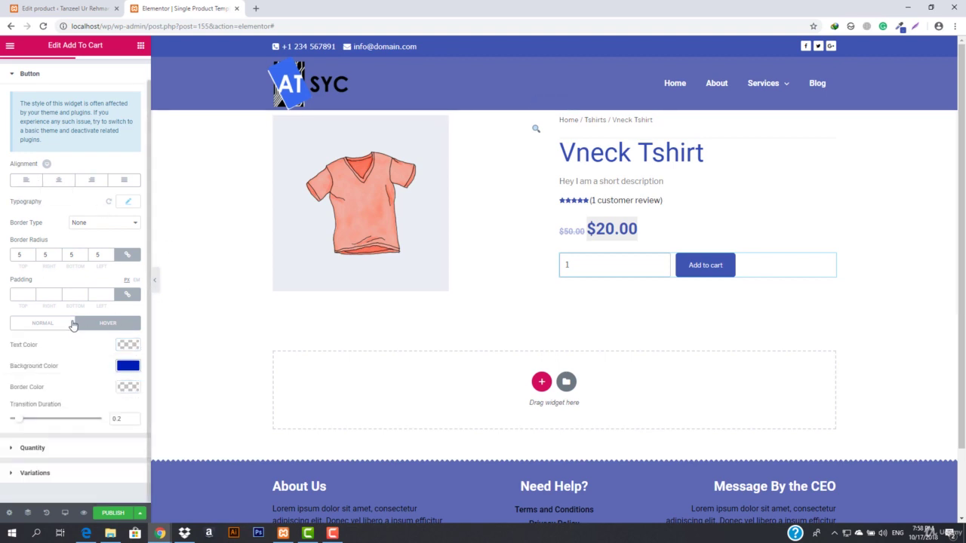
Step: Set the quantity field's spacing to 0, then open the Add To Cart widget's Variations style settings
click(32, 451)
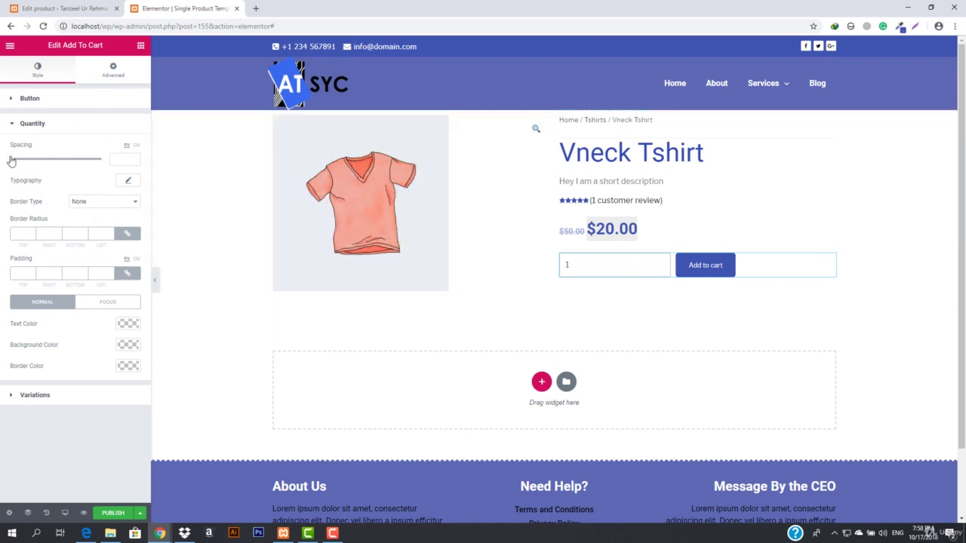
mouse_move(11, 160)
mouse_down()
mouse_move(52, 160)
mouse_move(1, 166)
mouse_up()
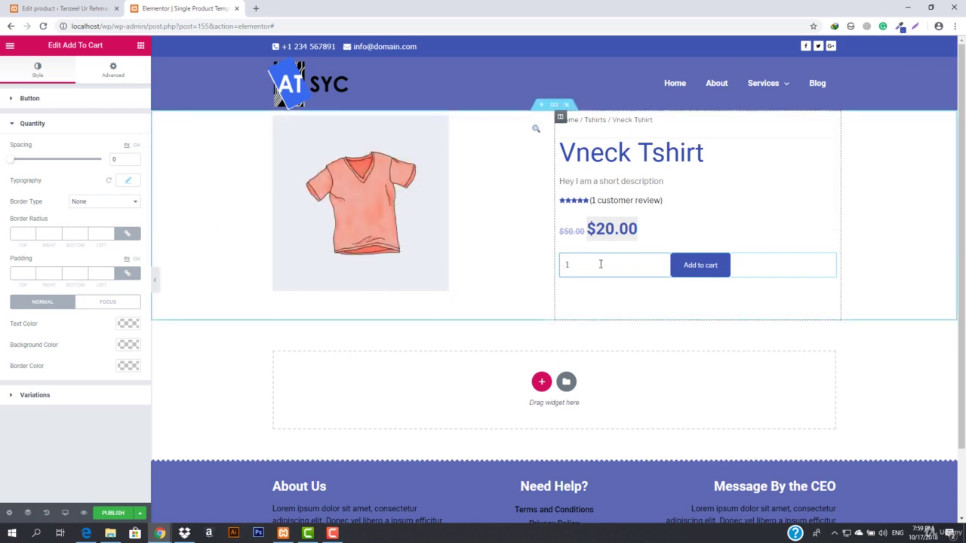
click(36, 395)
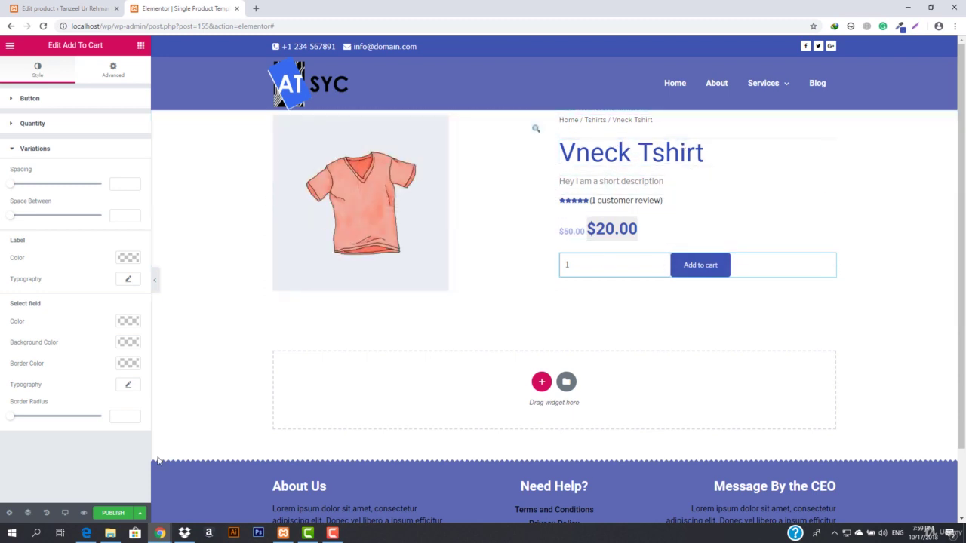
click(140, 513)
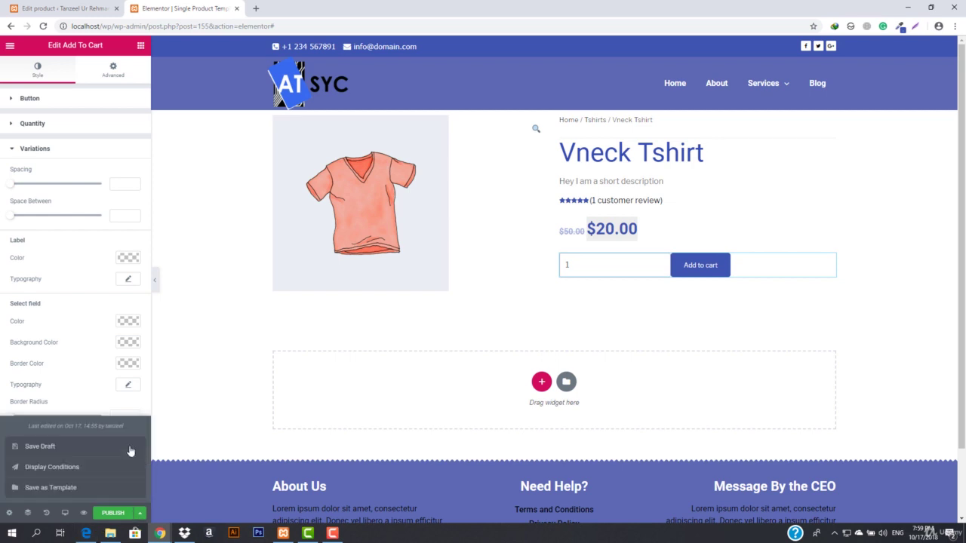
Step: Switch to the Vneck Tshirt's product editor and change its product type to variable
click(65, 9)
scroll(306, 362, down, 2)
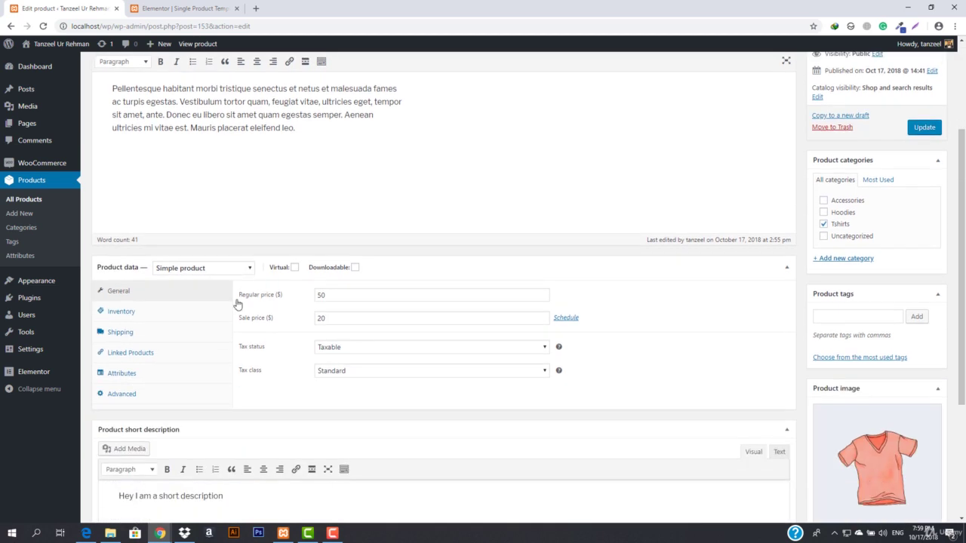
click(234, 271)
click(201, 321)
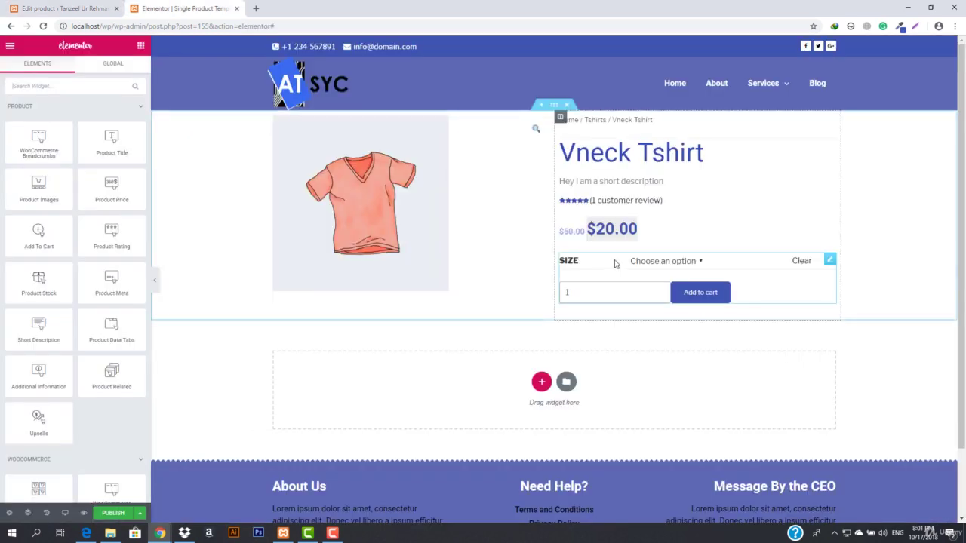
Step: Check the size choices in the template preview's variation selector and revisit the Vneck Tshirt's product editor
click(700, 261)
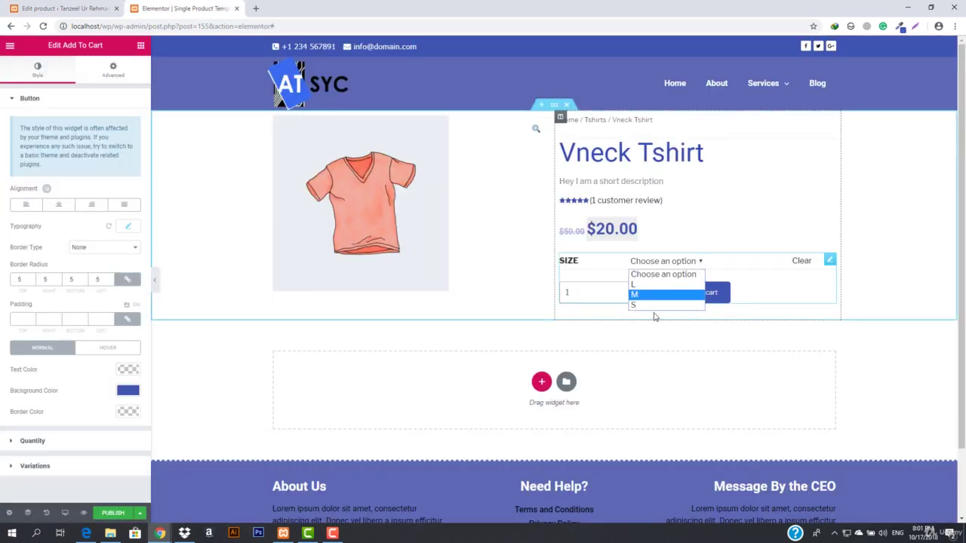
click(667, 273)
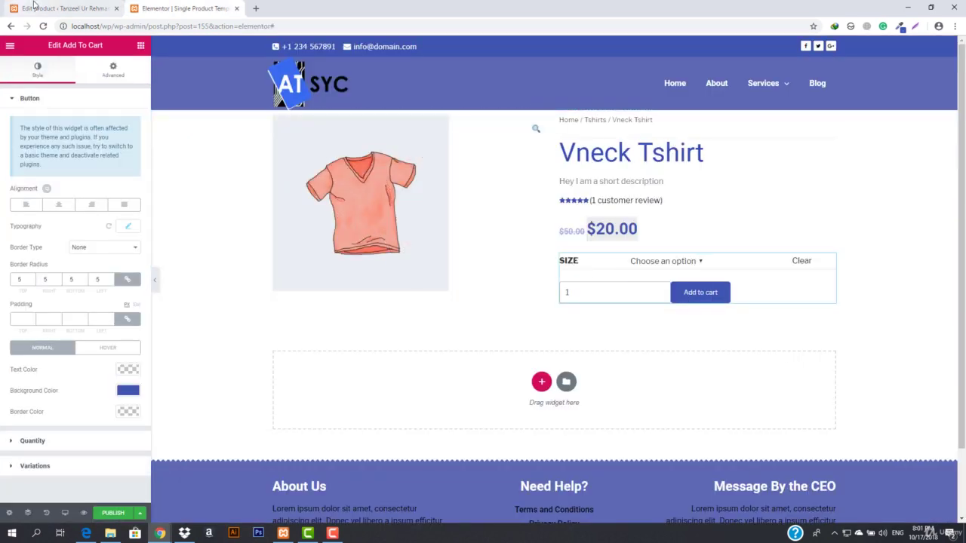
click(67, 9)
click(183, 6)
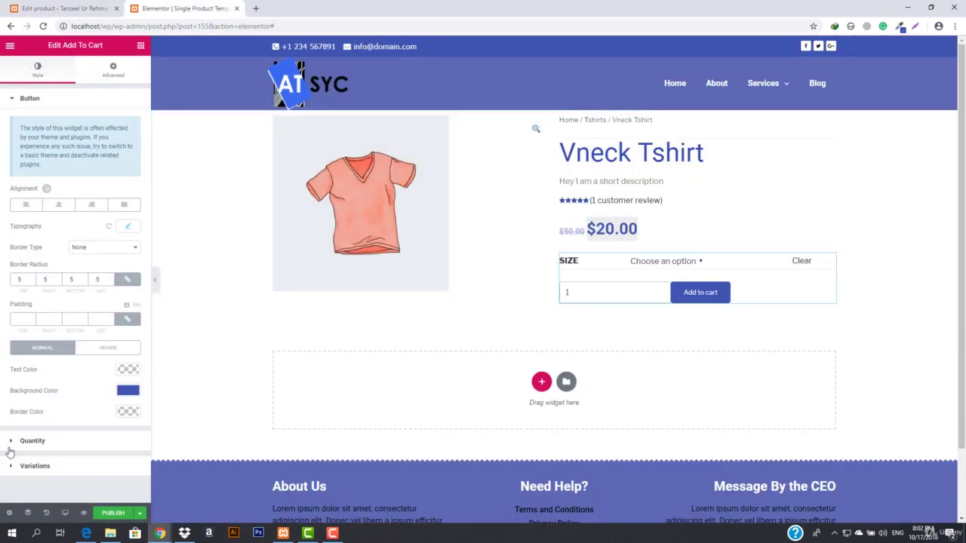
Step: Set the Add To Cart widget's variations spacing to 13 and the space between variations to 0
click(32, 462)
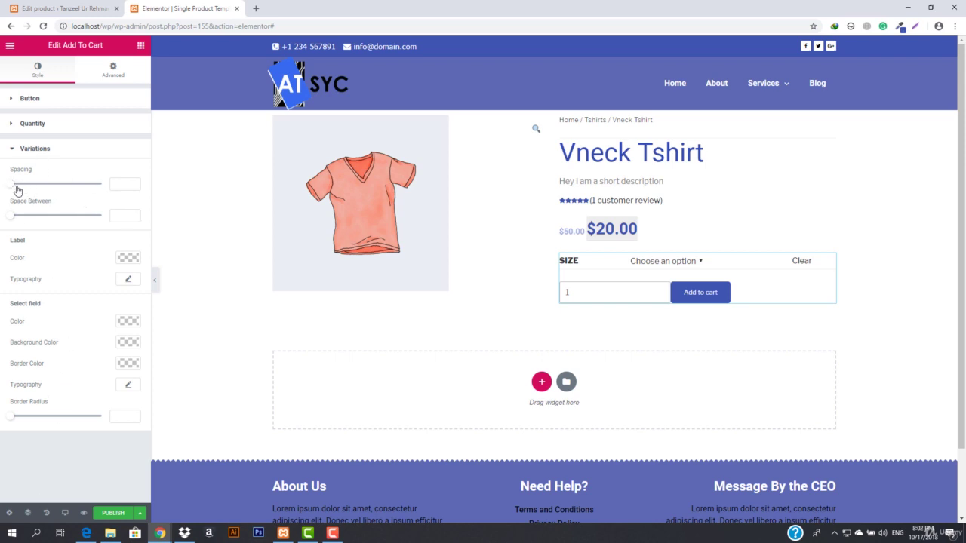
mouse_move(17, 189)
mouse_down()
mouse_move(51, 191)
mouse_move(19, 189)
mouse_up()
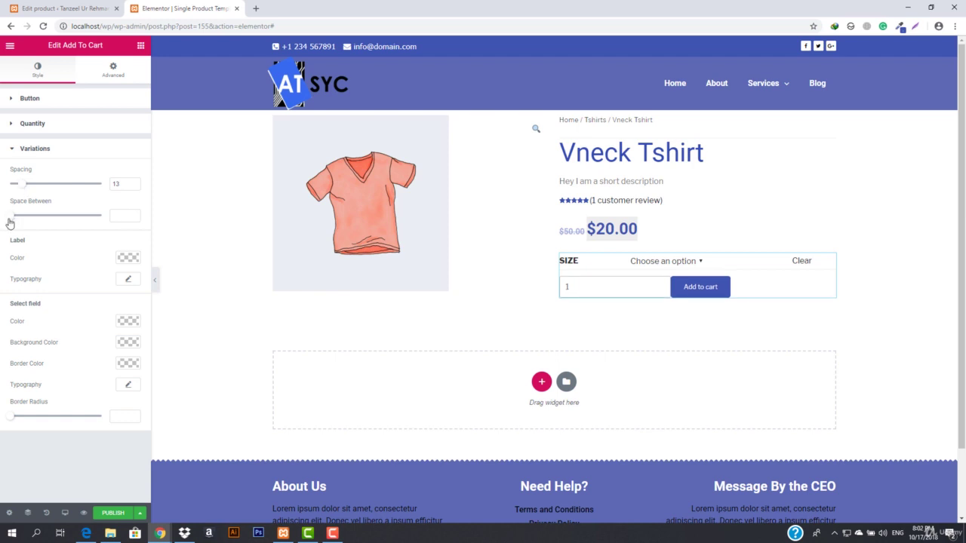
mouse_move(15, 225)
mouse_down()
mouse_move(68, 226)
mouse_move(2, 231)
mouse_up()
Step: Set the variation label's color to the site's blue, #4054b2
click(136, 259)
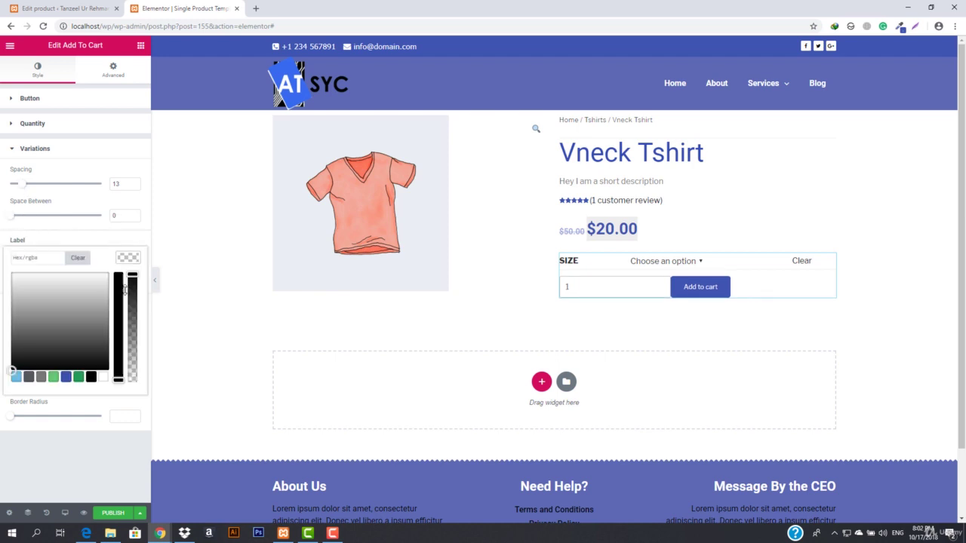
click(67, 376)
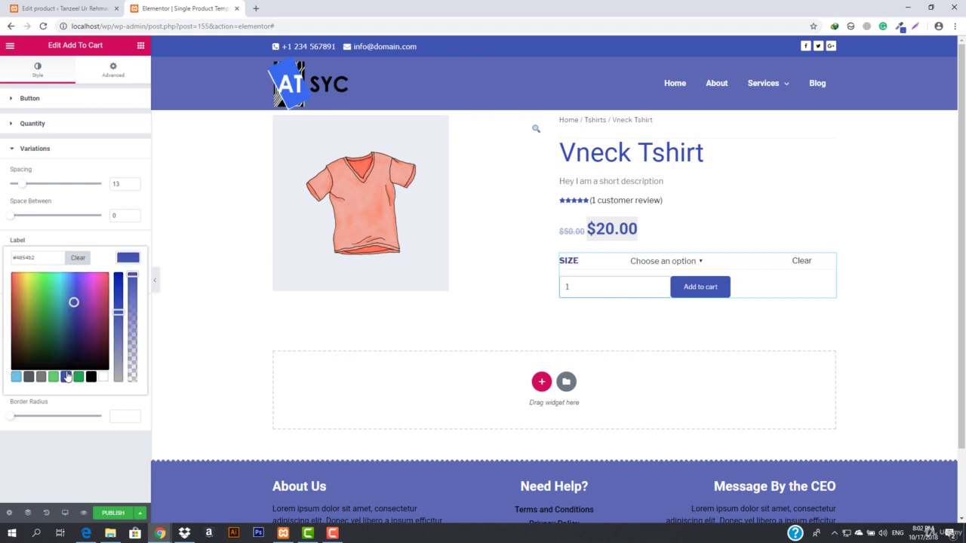
click(129, 261)
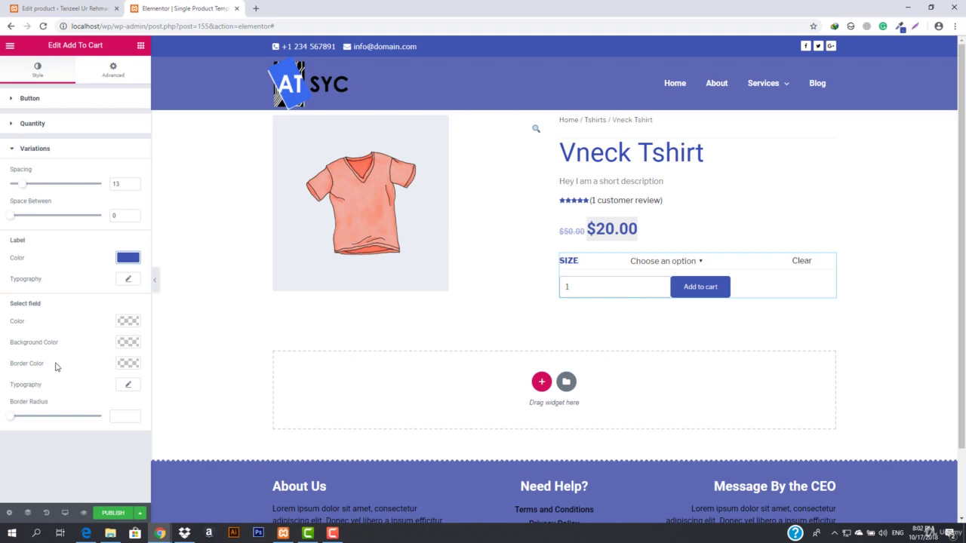
Step: Set the variation select field's border color to black and fade its opacity down until the border is transparent
click(125, 365)
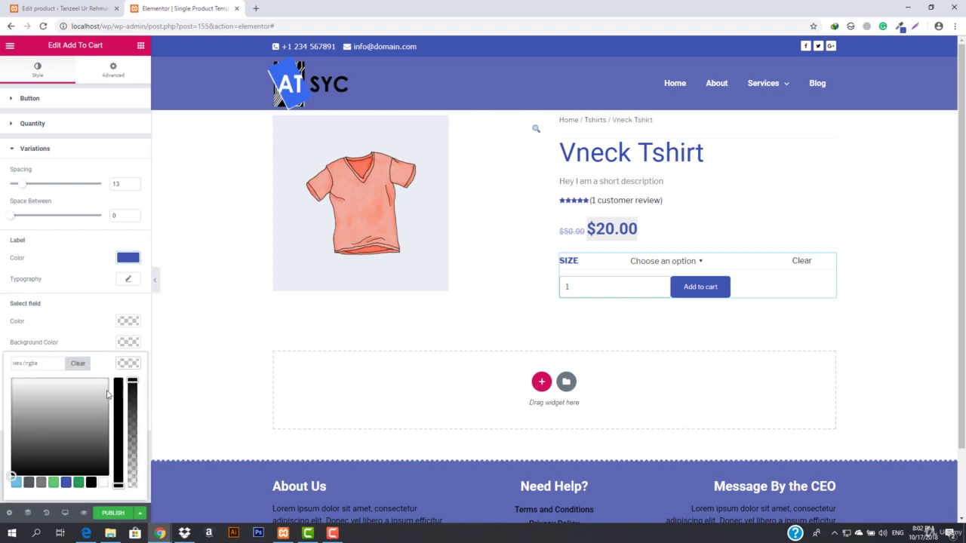
click(90, 482)
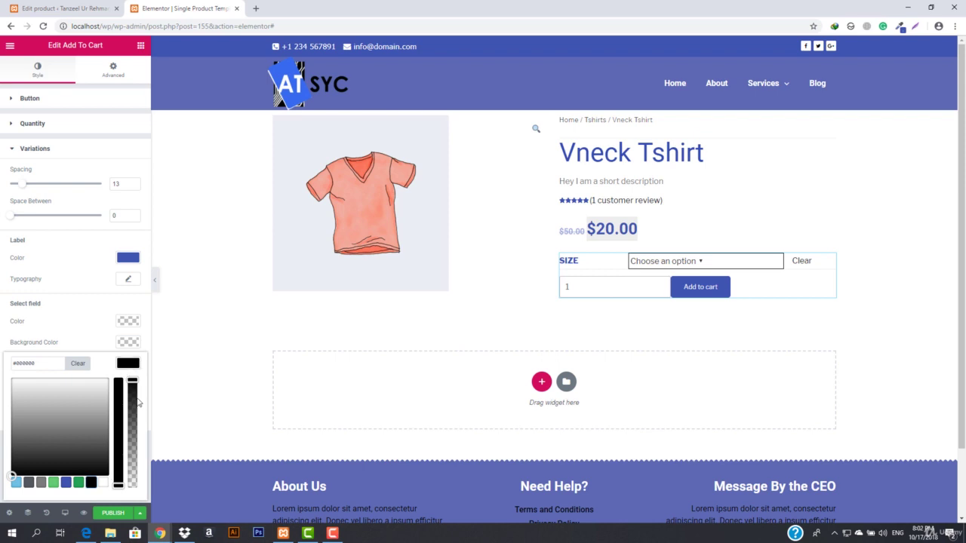
drag(132, 383, 132, 485)
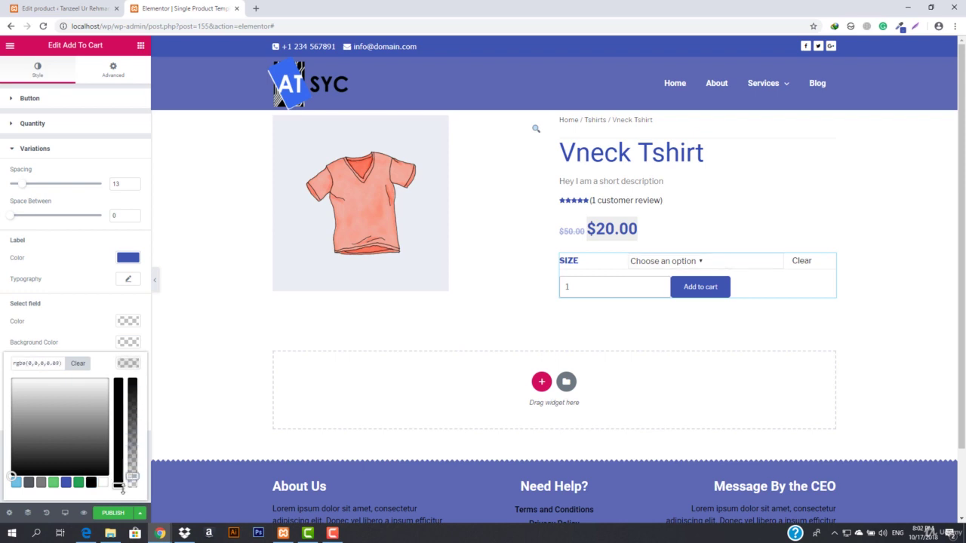
click(132, 365)
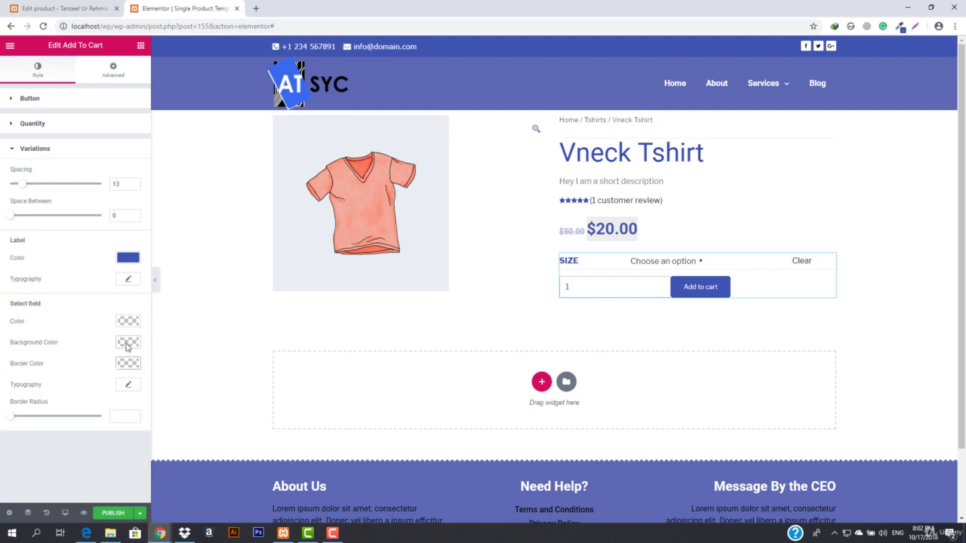
Step: Give the variation select field a light translucent blue background color and a border radius of 9
click(127, 345)
mouse_move(61, 399)
mouse_down()
mouse_move(93, 401)
mouse_move(45, 403)
mouse_move(65, 383)
mouse_up()
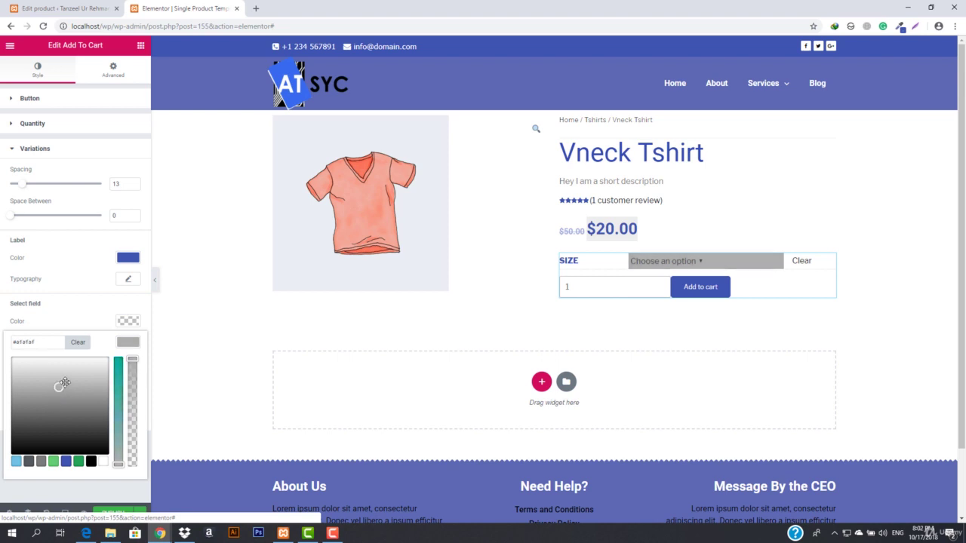
click(71, 461)
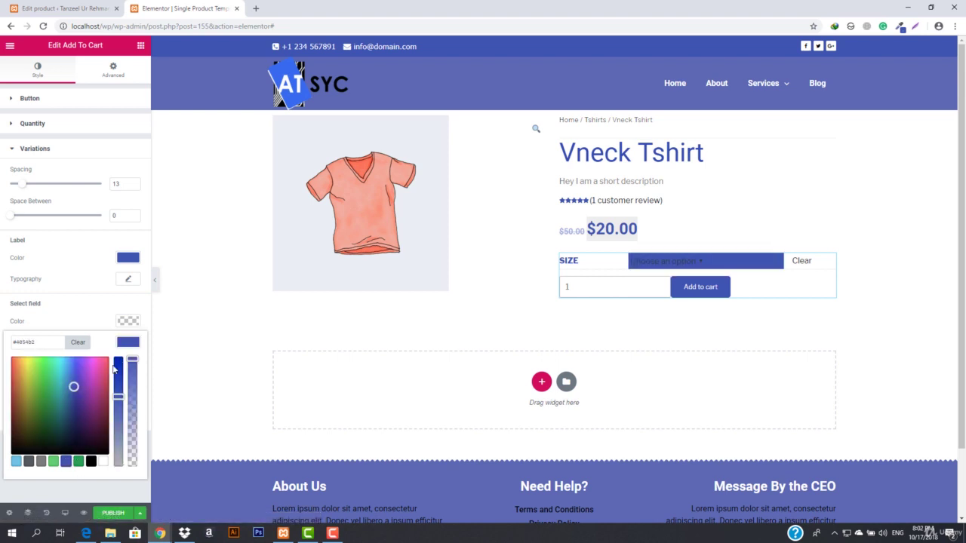
drag(114, 396, 119, 436)
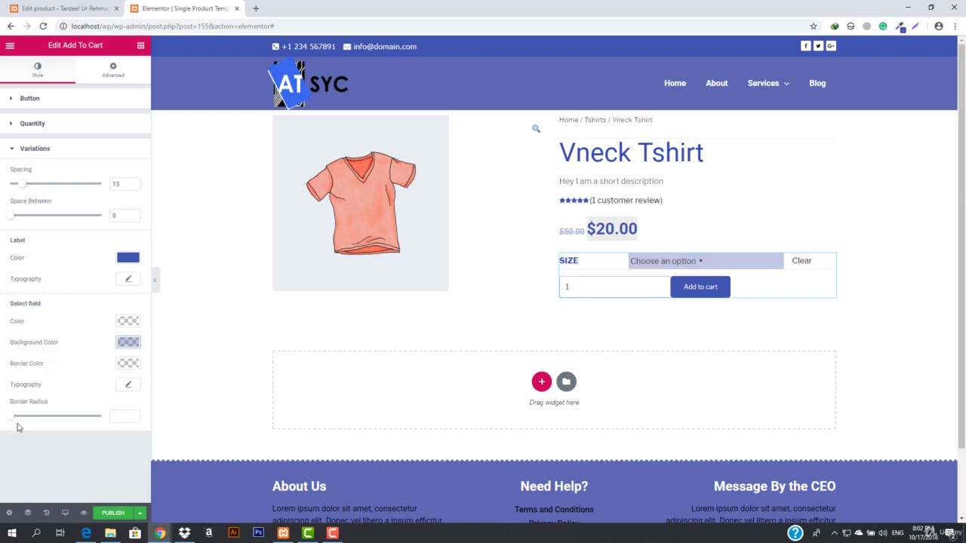
drag(9, 419, 23, 422)
drag(19, 423, 18, 423)
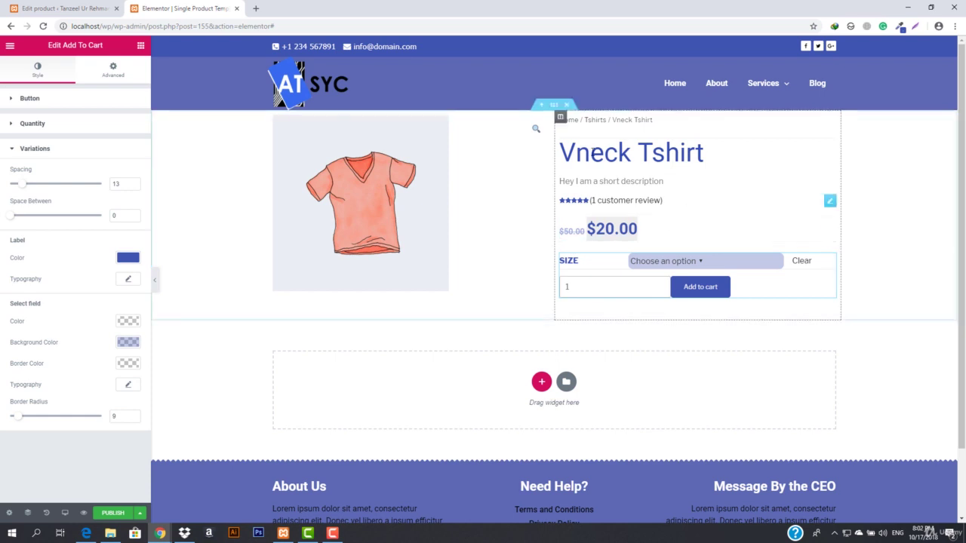
Step: Preview the template without the editing panel and compare it with the live Vneck Tshirt product page
click(156, 281)
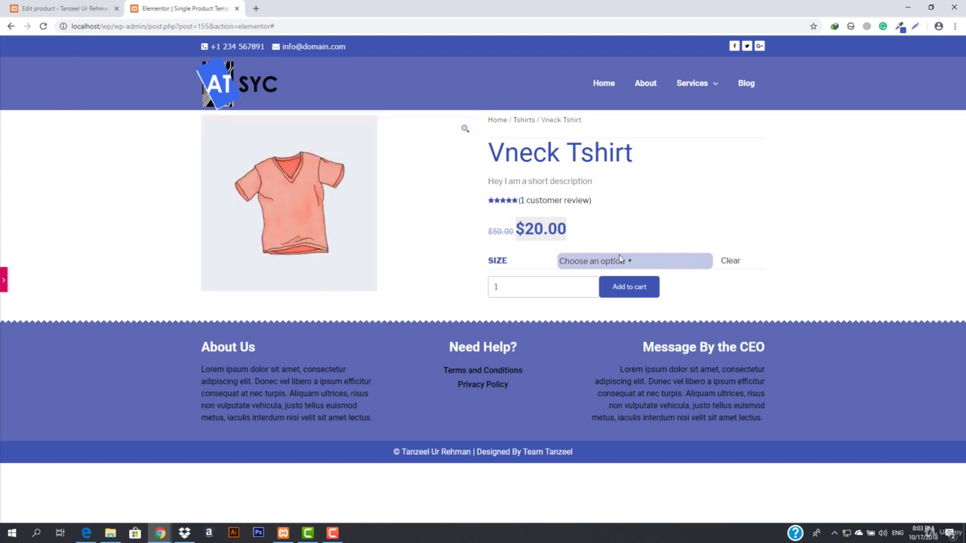
click(64, 8)
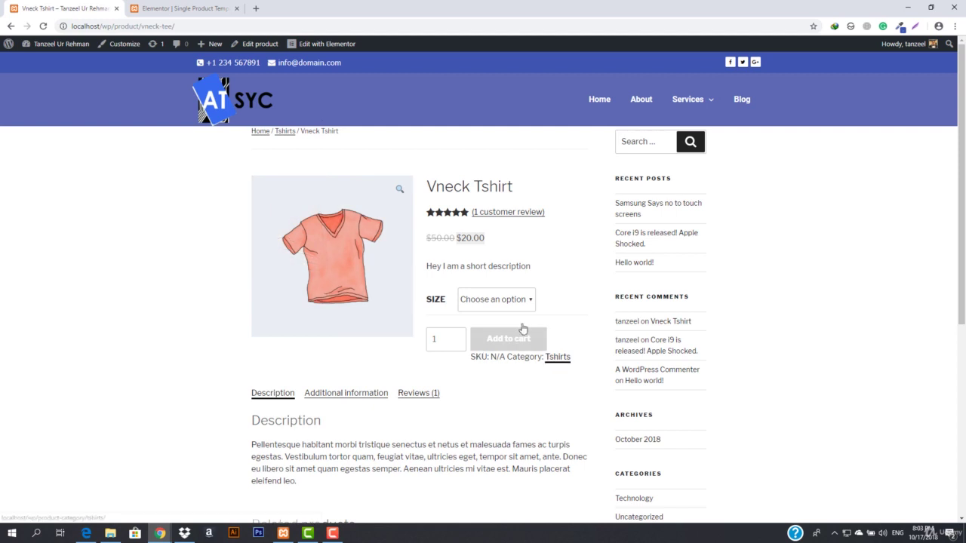
click(181, 8)
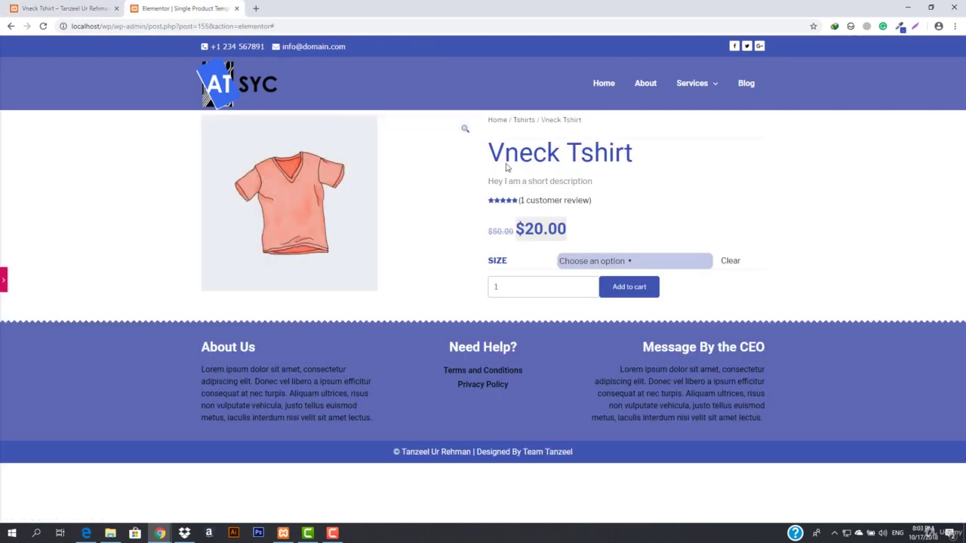
Step: Test the size selector in the preview by choosing M, switching to S and trying to clear the selection
click(625, 266)
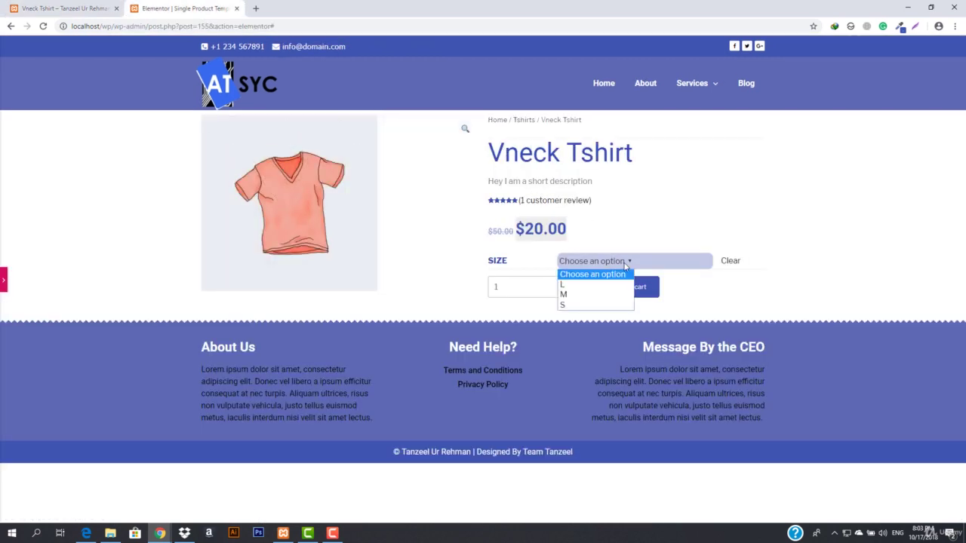
click(625, 266)
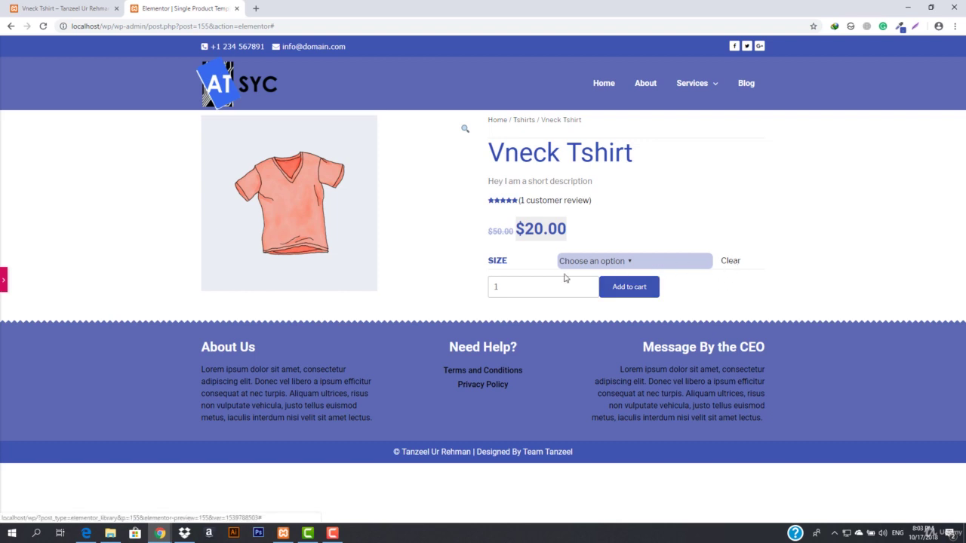
click(620, 264)
click(596, 294)
click(623, 261)
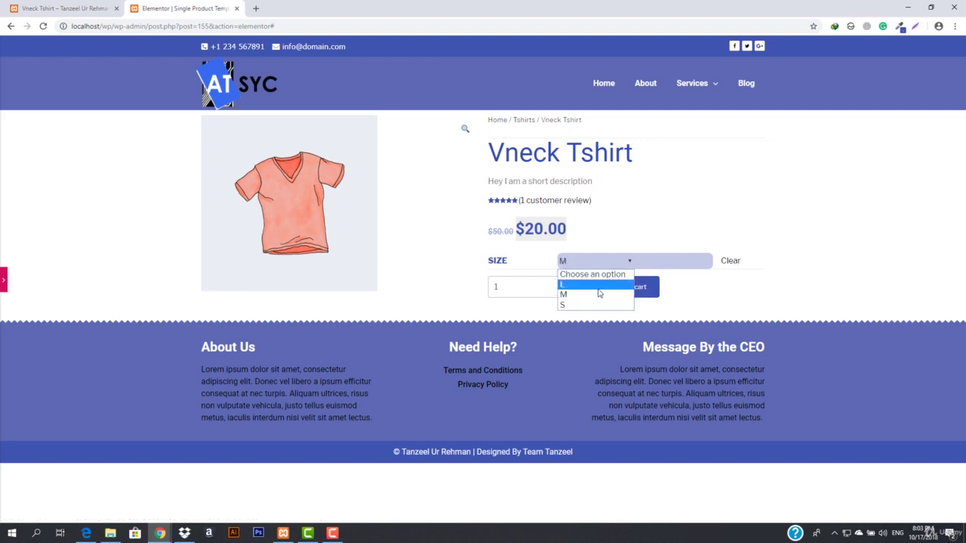
click(596, 304)
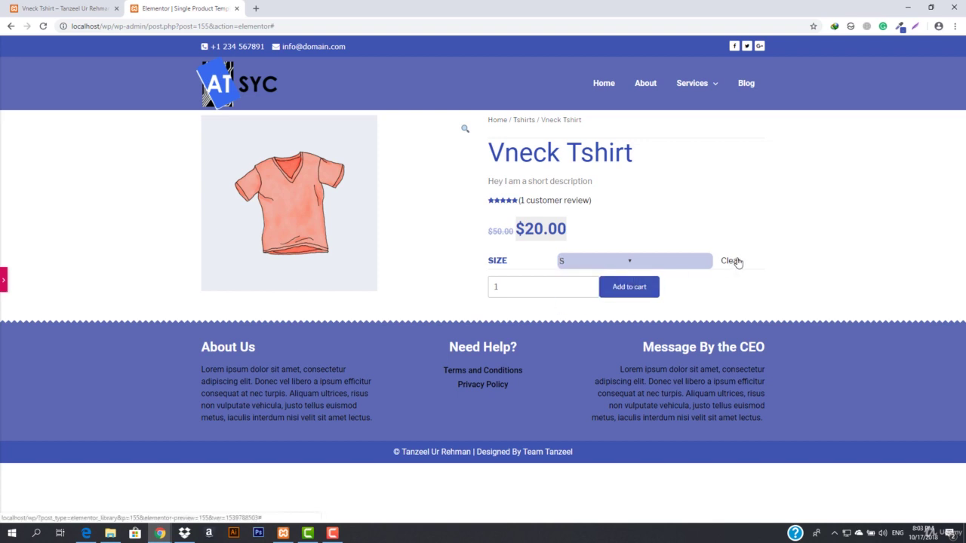
click(730, 262)
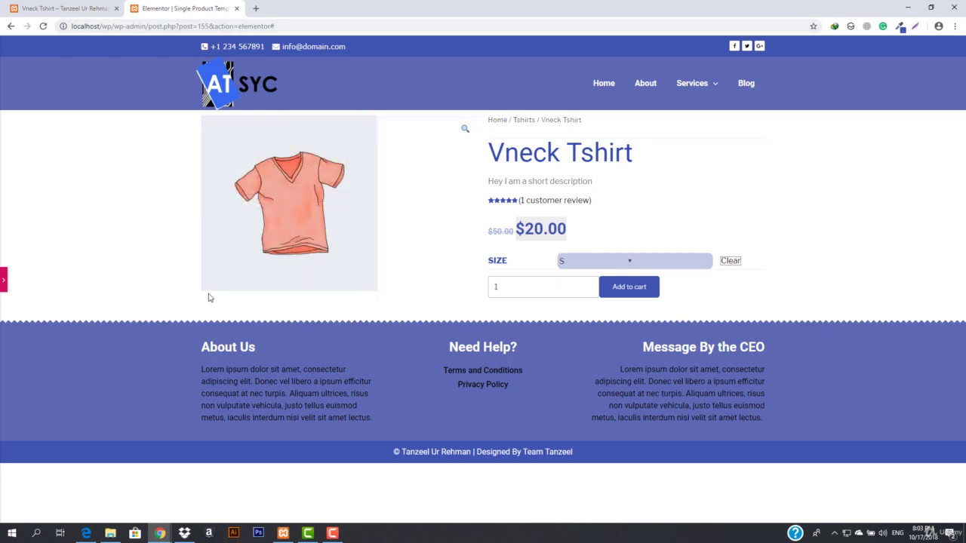
Step: Examine the description tabs and related products on the live Vneck Tshirt product page
click(73, 6)
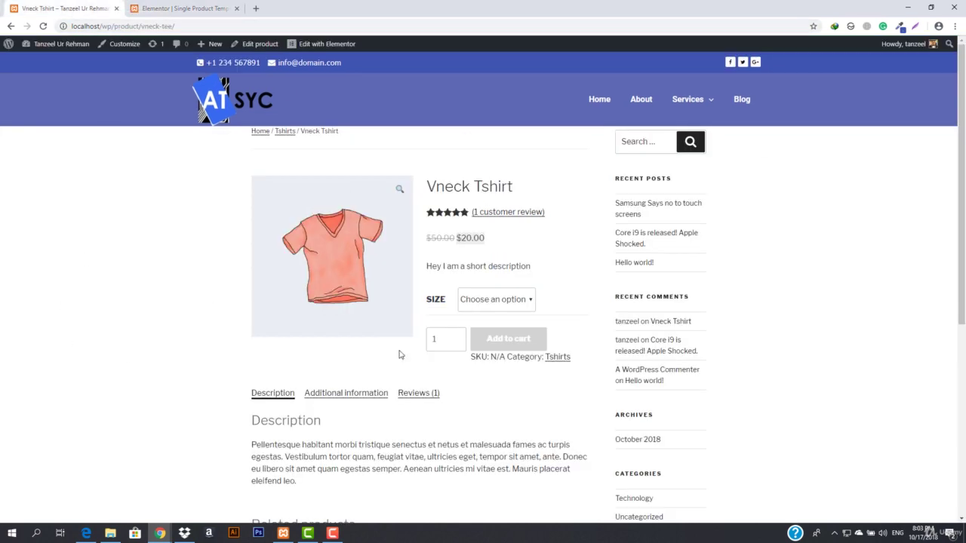
scroll(299, 380, down, 2)
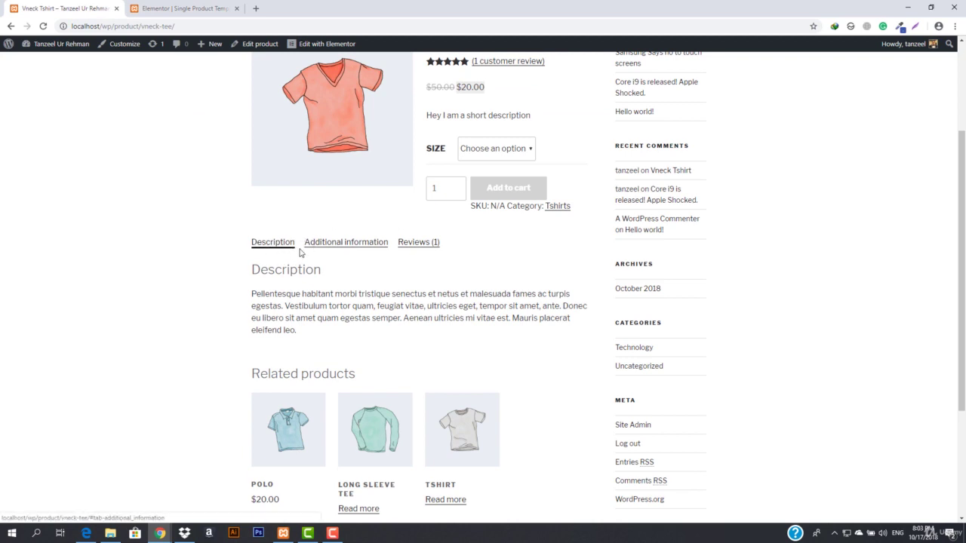
scroll(308, 399, down, 2)
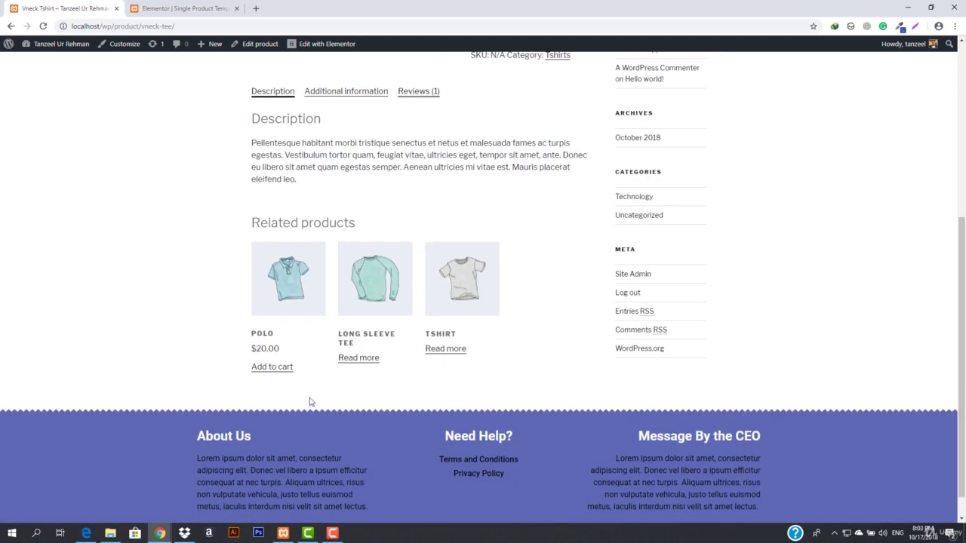
scroll(433, 263, up, 4)
click(182, 8)
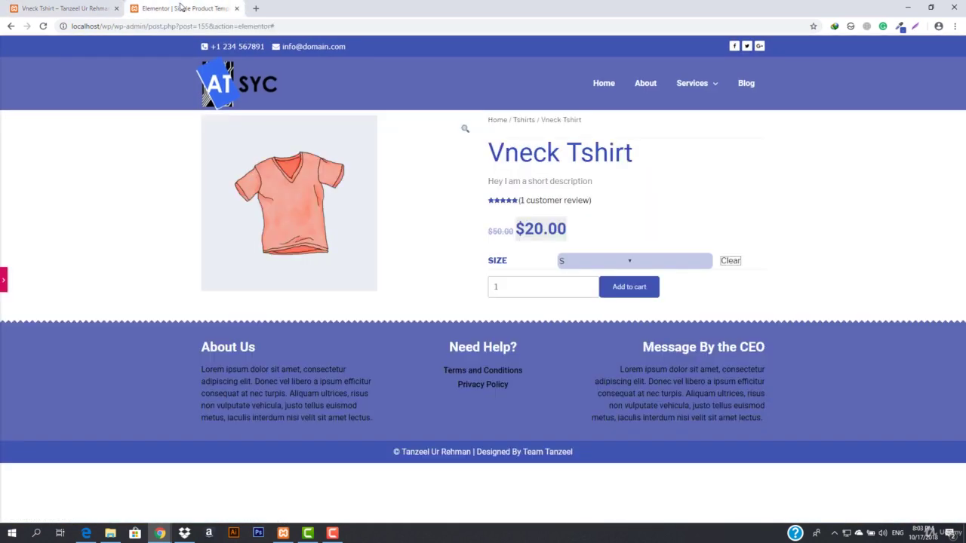
Step: Add a new section with two equal columns below the product section
click(3, 281)
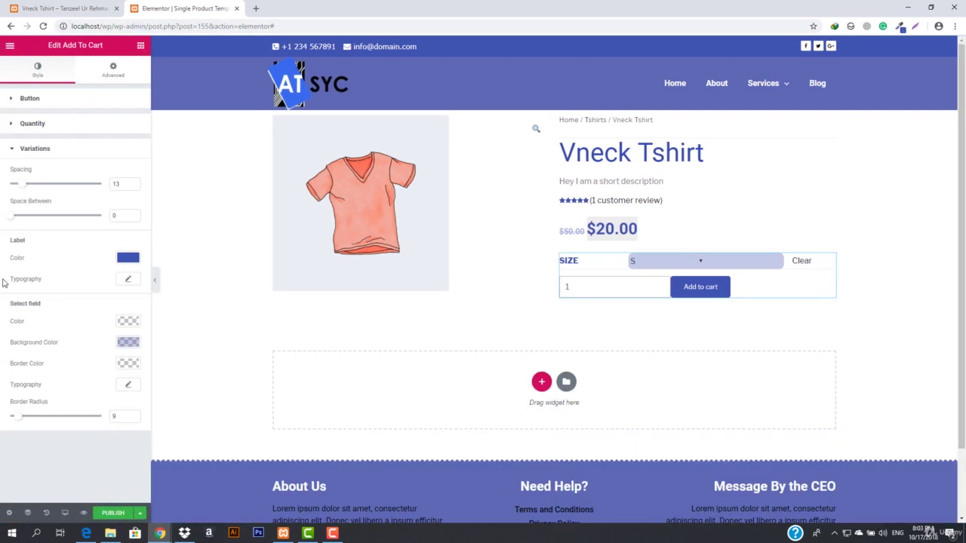
click(140, 47)
scroll(88, 264, down, 5)
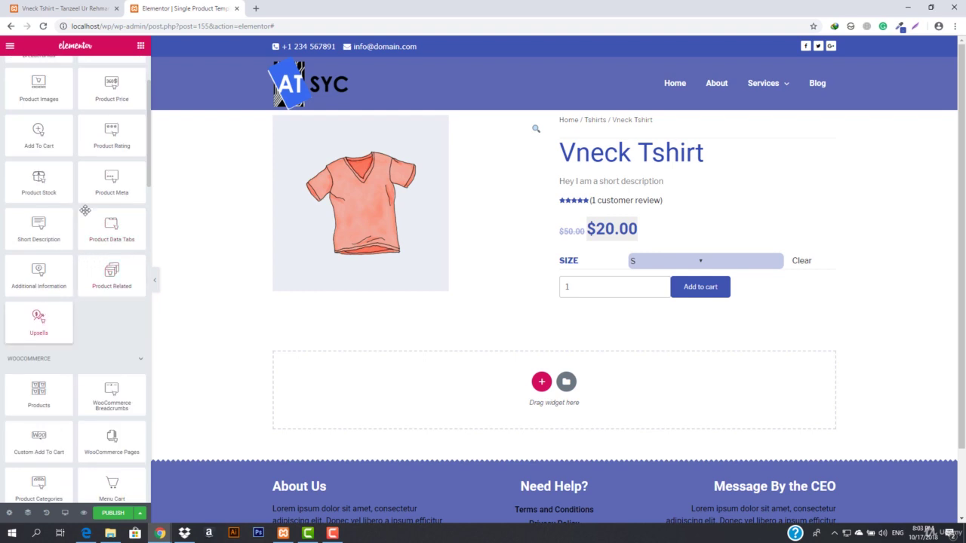
scroll(85, 210, up, 3)
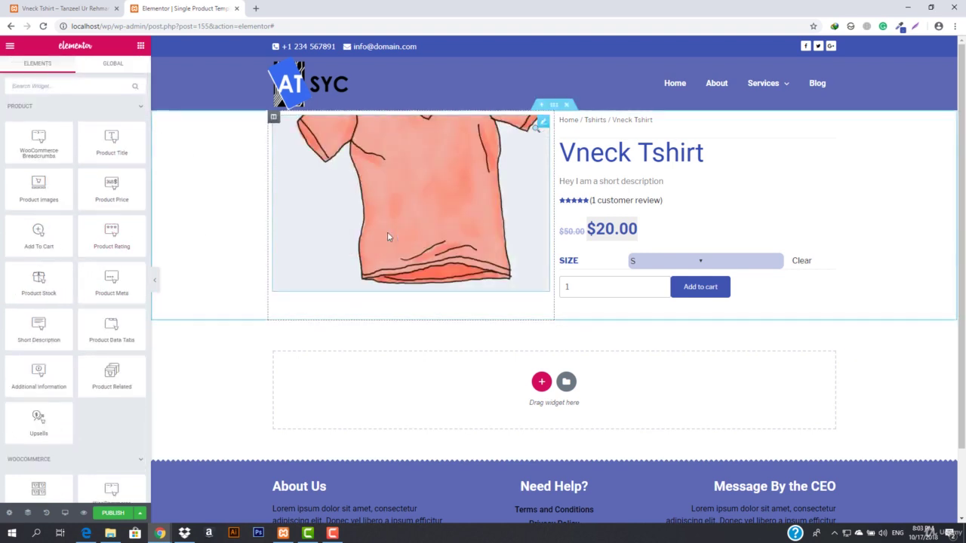
click(541, 381)
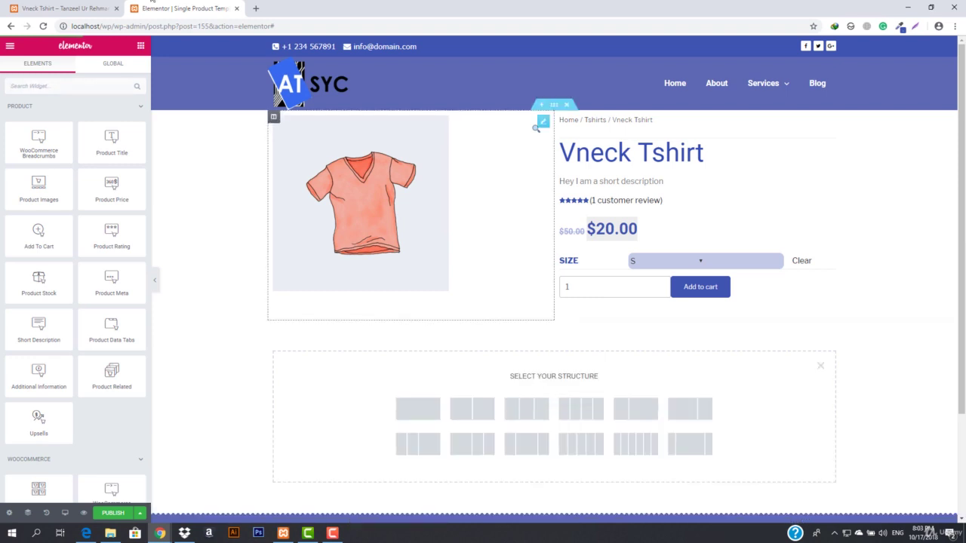
click(85, 5)
scroll(205, 240, down, 2)
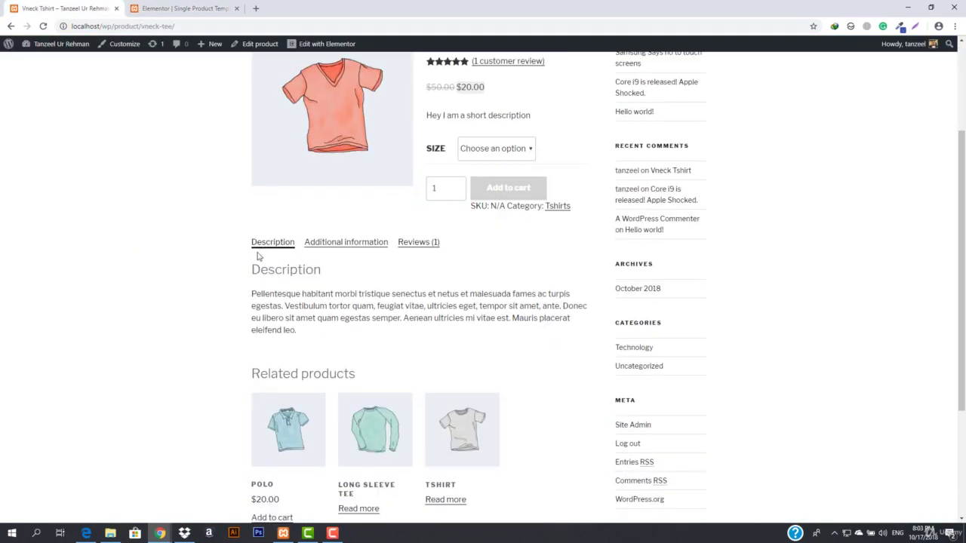
scroll(417, 250, down, 2)
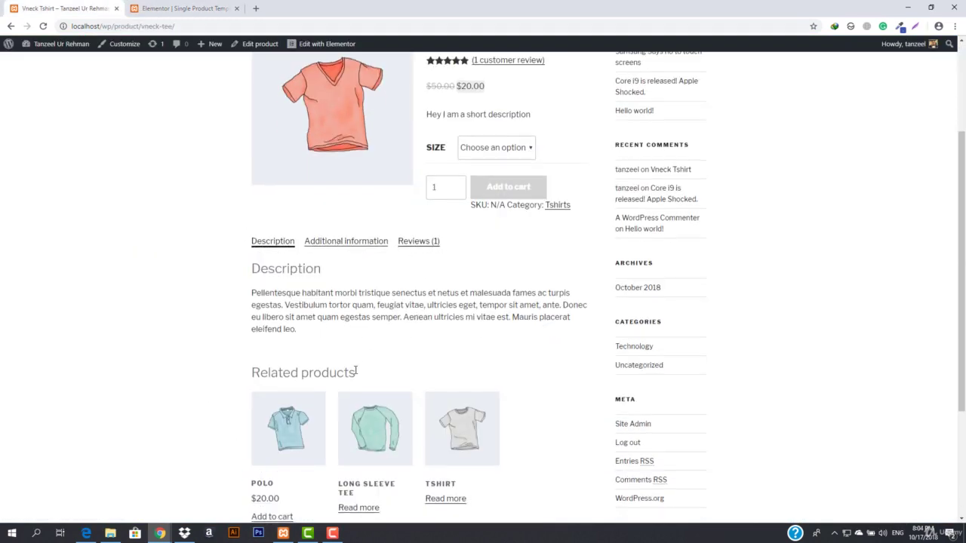
click(207, 6)
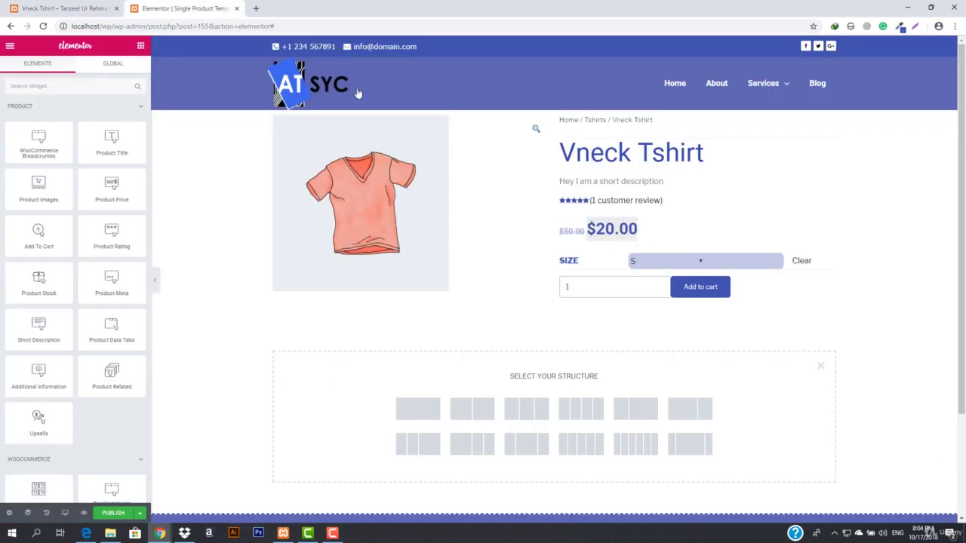
click(472, 409)
scroll(377, 370, down, 1)
scroll(275, 360, up, 1)
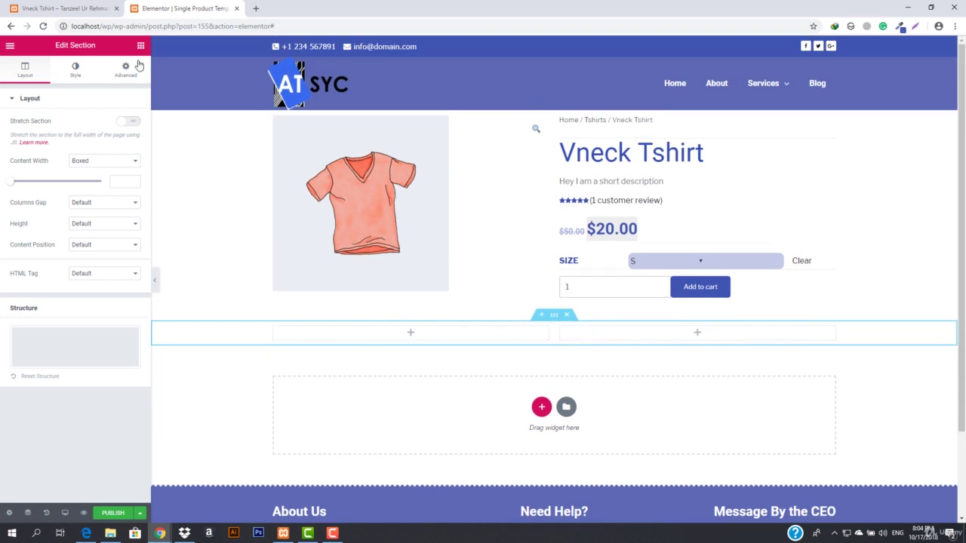
Step: Place a Product Data Tabs widget in the new section's first column and a Product Related widget in the second
click(139, 48)
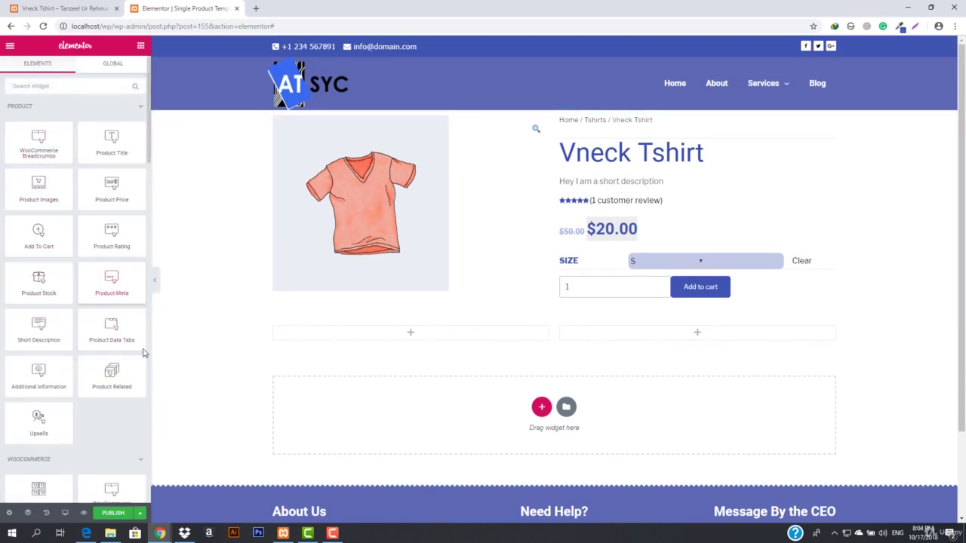
drag(125, 322, 433, 342)
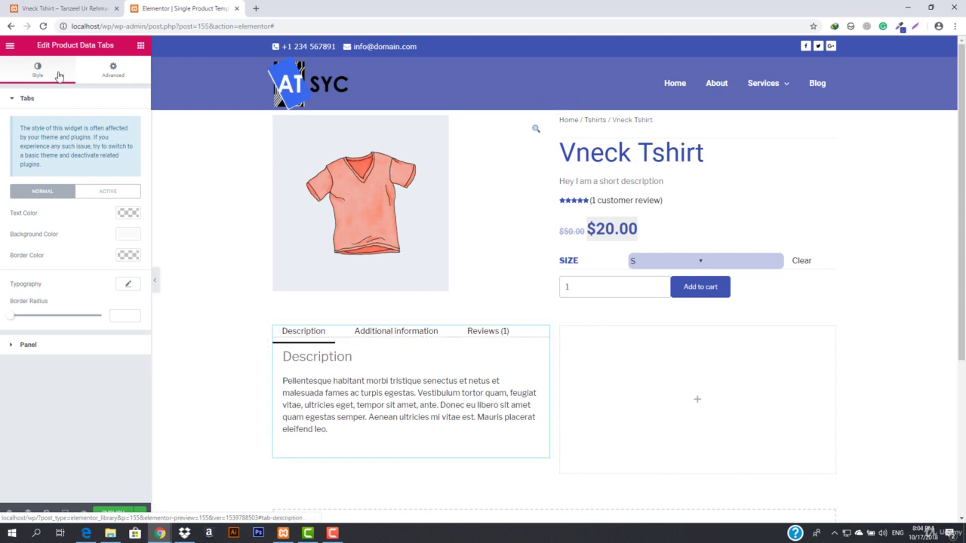
click(141, 48)
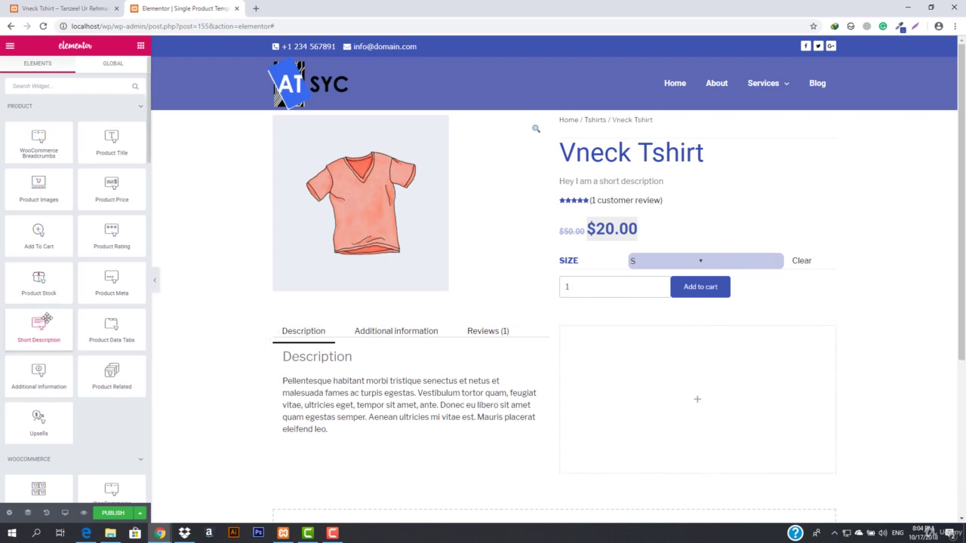
scroll(46, 301, down, 1)
scroll(53, 317, up, 1)
drag(112, 374, 683, 388)
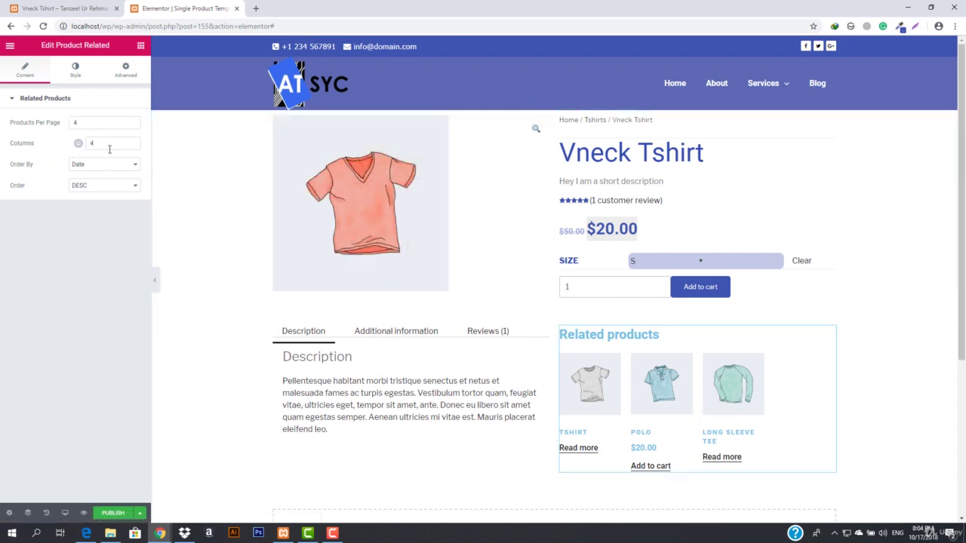
Step: Set the Product Related widget's normal button background color to the site's blue, #4054b2
click(91, 192)
click(90, 193)
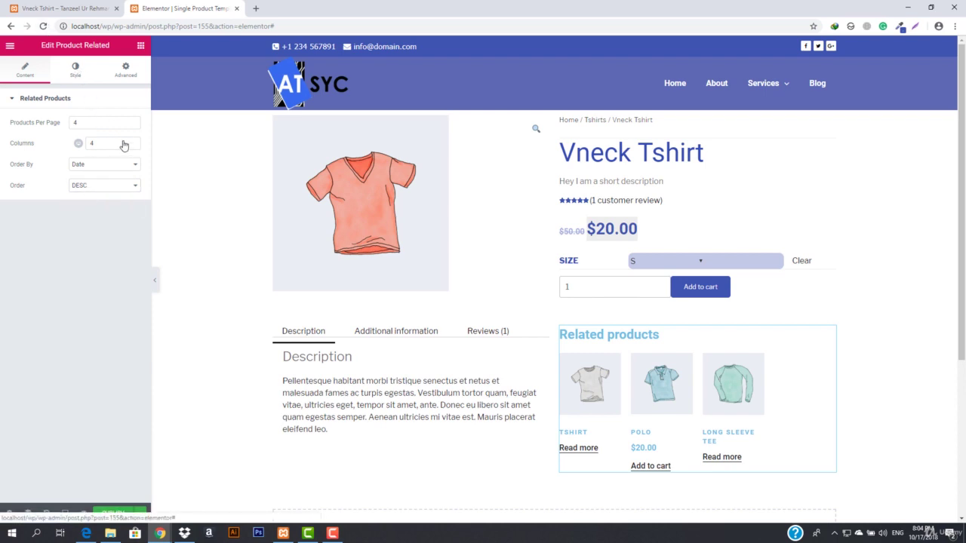
click(87, 83)
scroll(76, 301, down, 5)
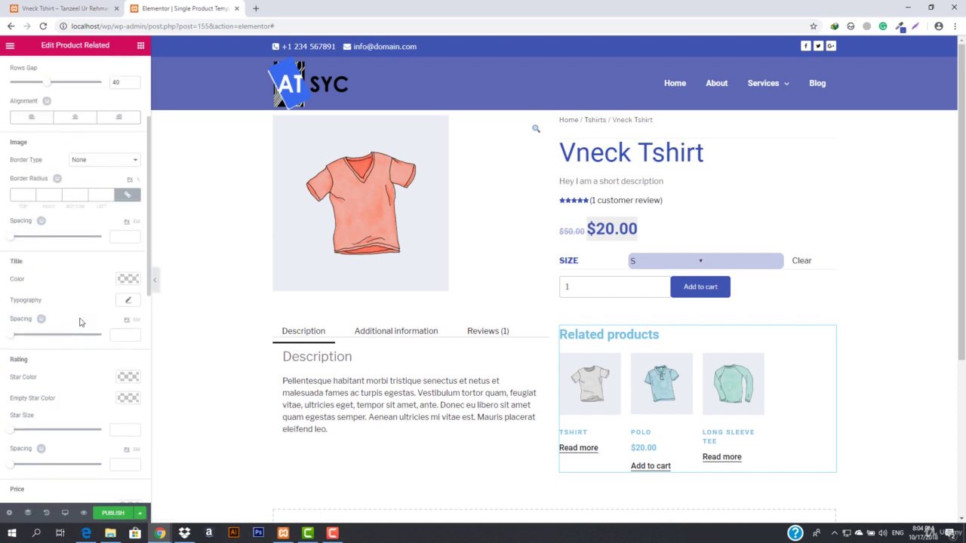
scroll(81, 323, down, 4)
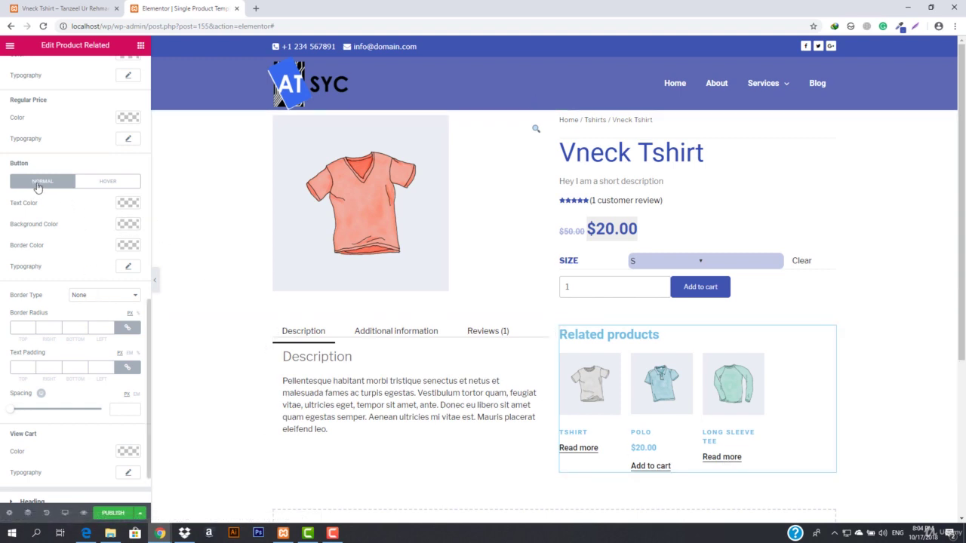
click(127, 225)
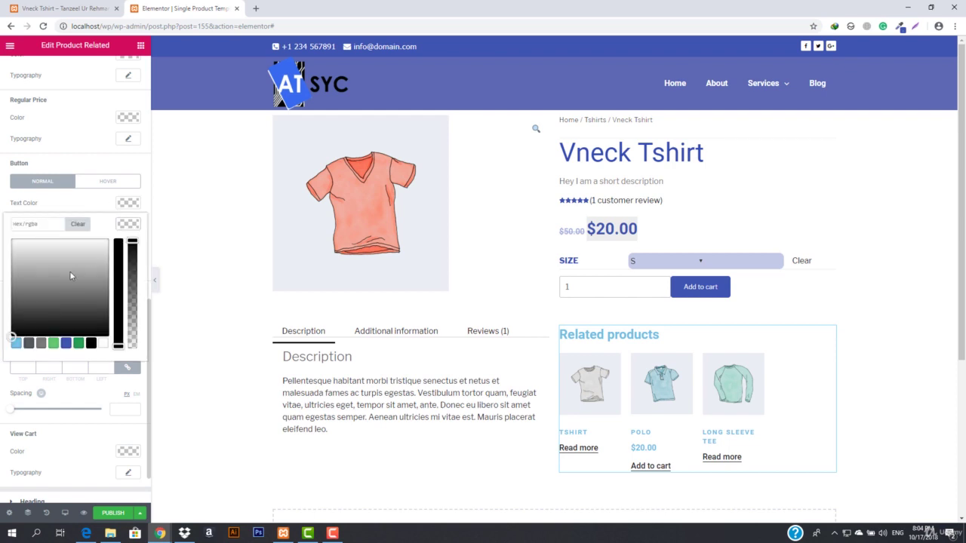
click(66, 343)
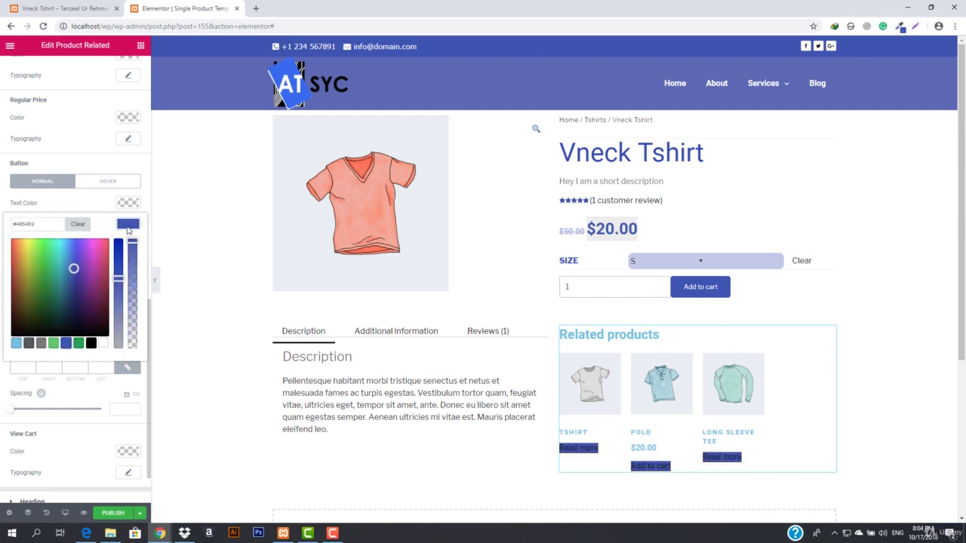
Step: Set the related products' normal button text color to white, #ffffff
click(111, 206)
click(127, 203)
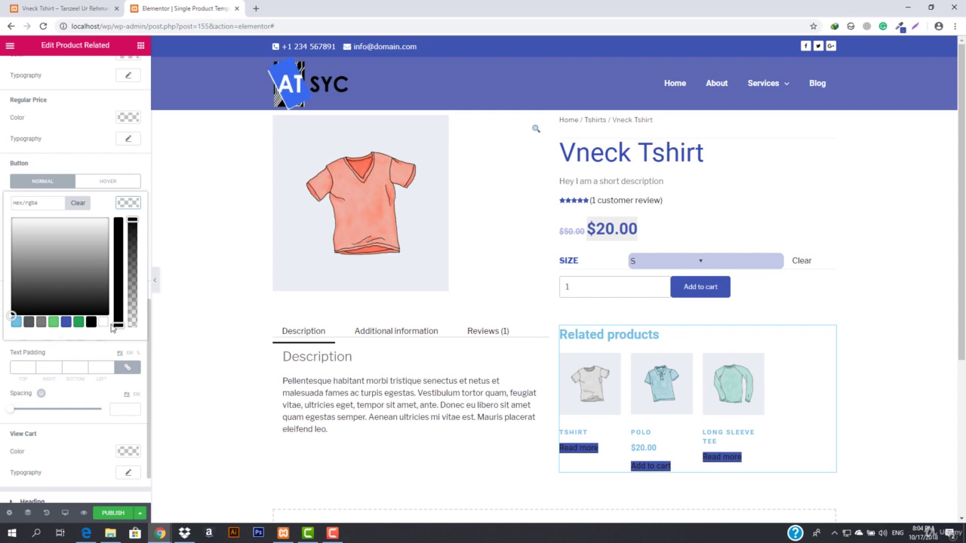
click(103, 323)
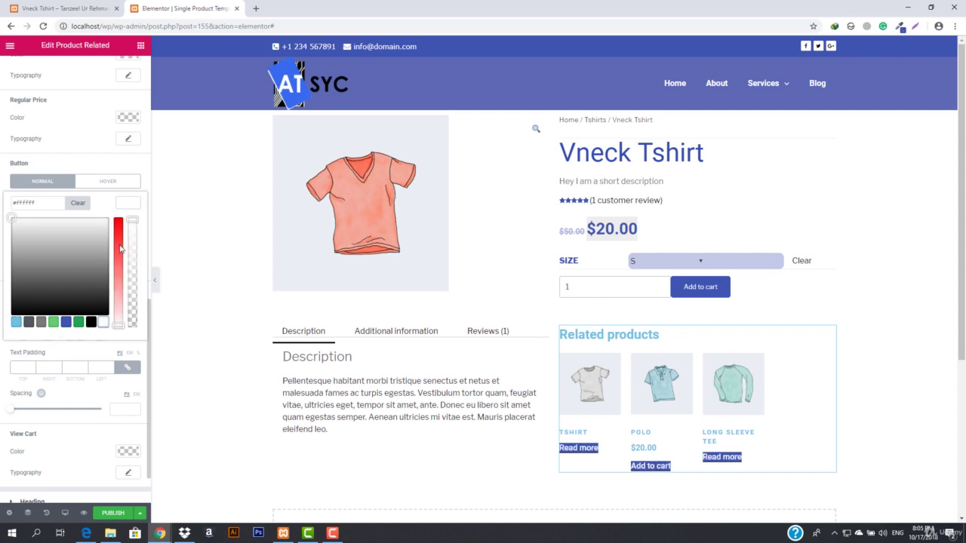
click(134, 203)
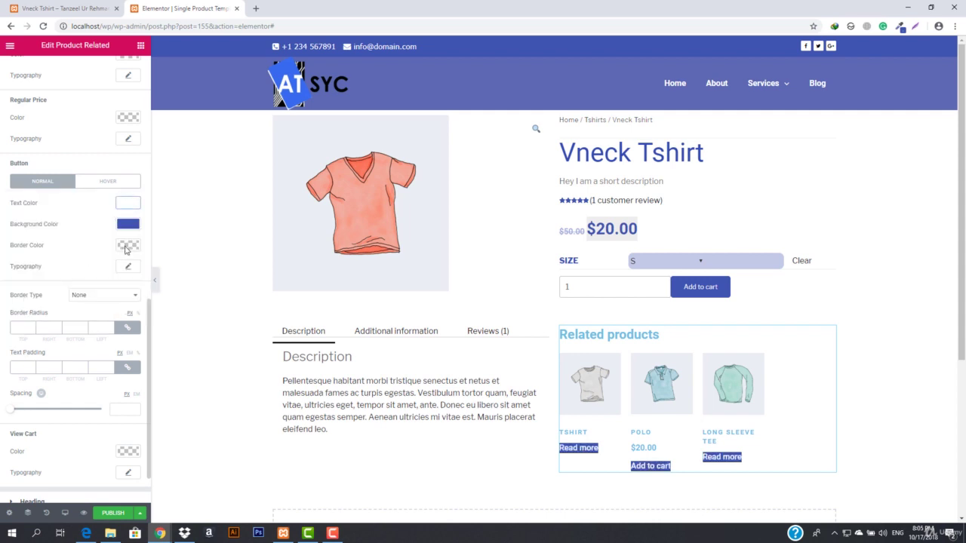
Step: Try a line height of about 2.3 em for the related products' button text
click(129, 269)
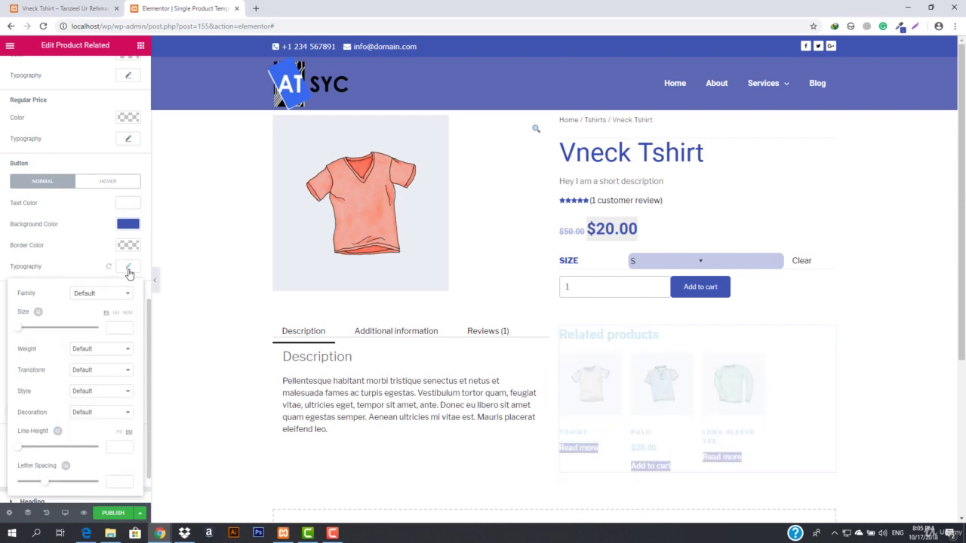
scroll(96, 345, down, 1)
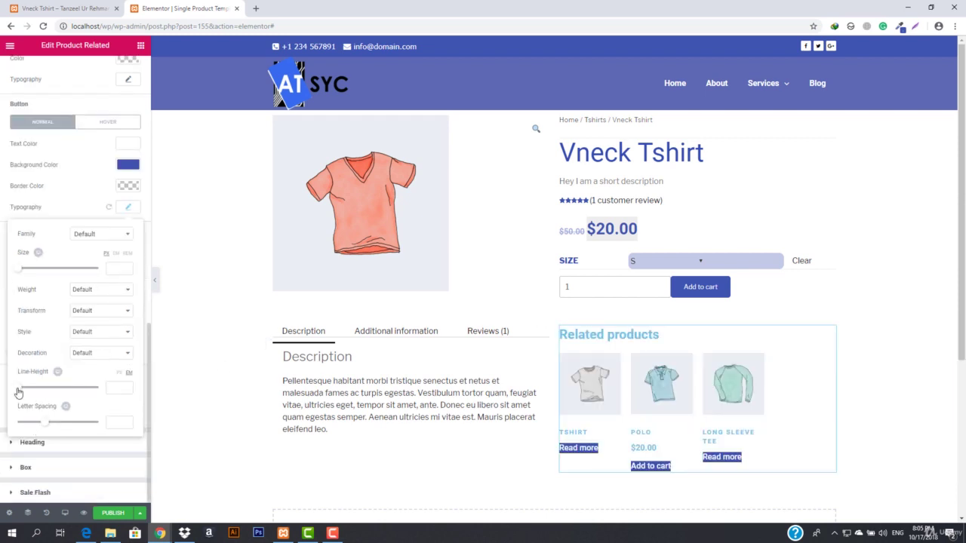
drag(18, 391, 29, 393)
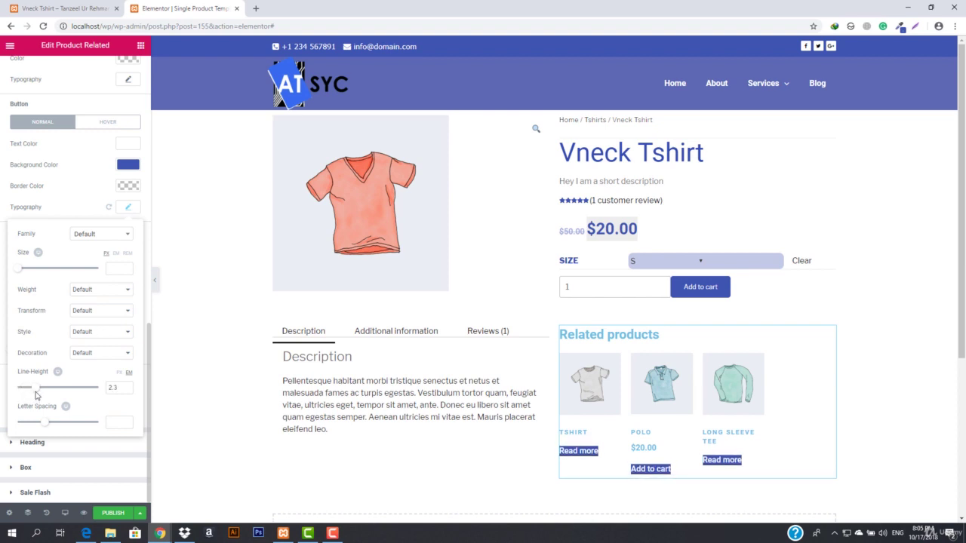
click(4, 202)
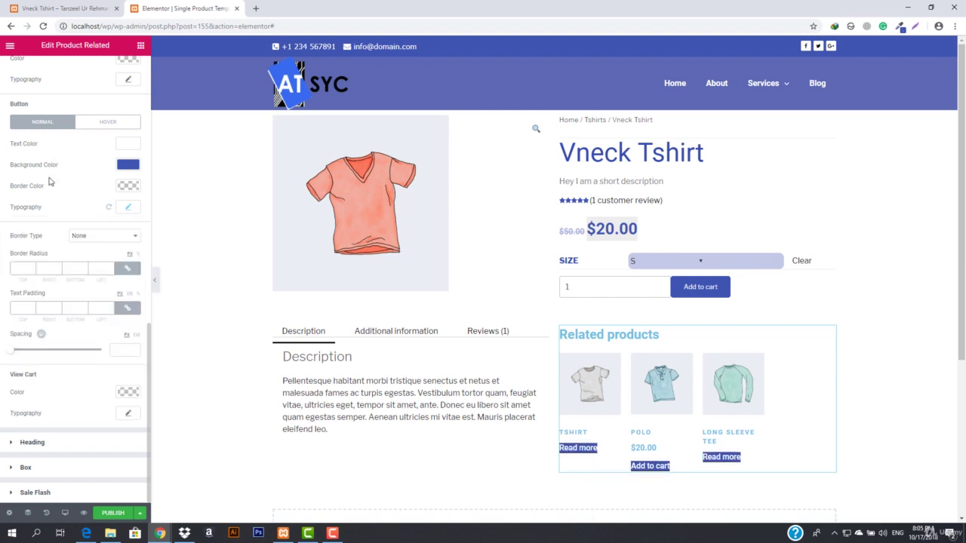
Step: Set the related products' button text padding to 8 px on all four sides
click(18, 308)
text(25)
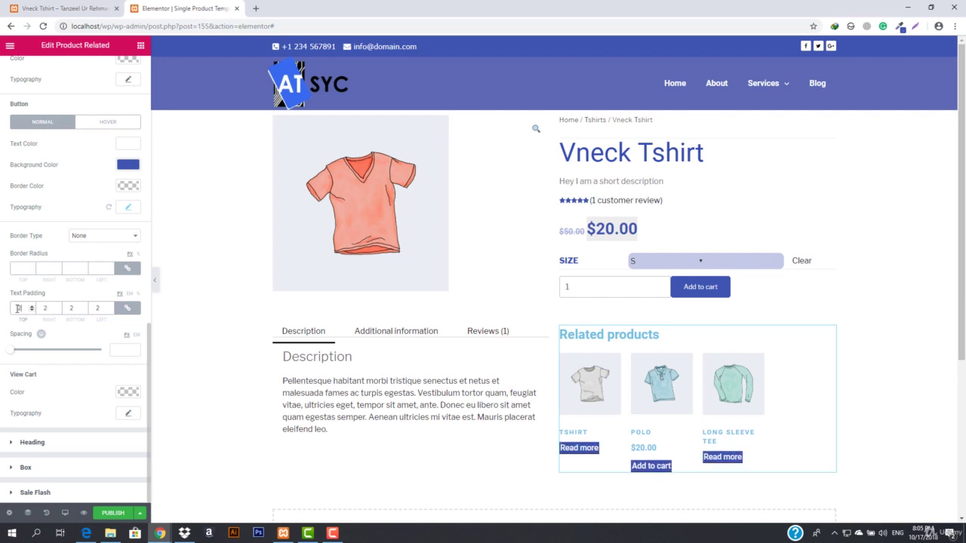
key(BackSpace)
key(BackSpace)
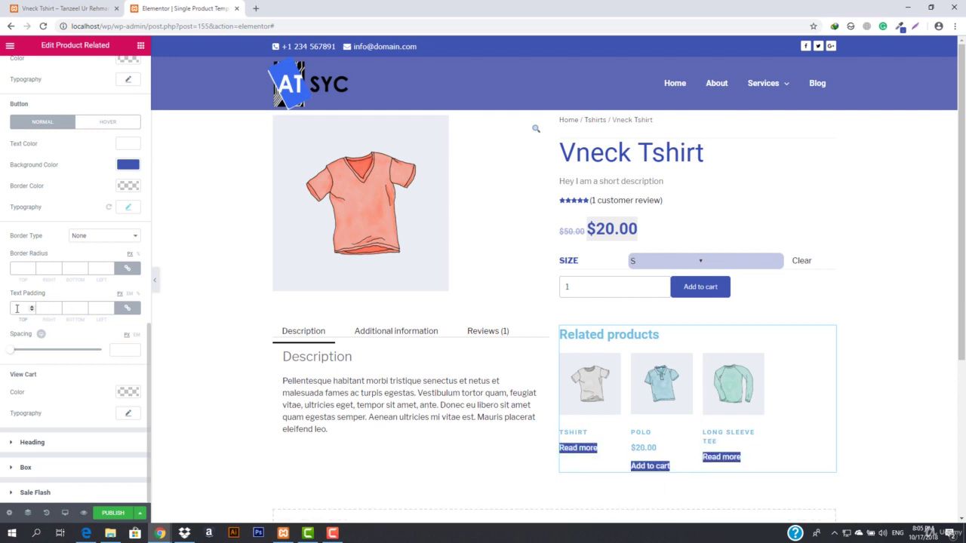
text(10)
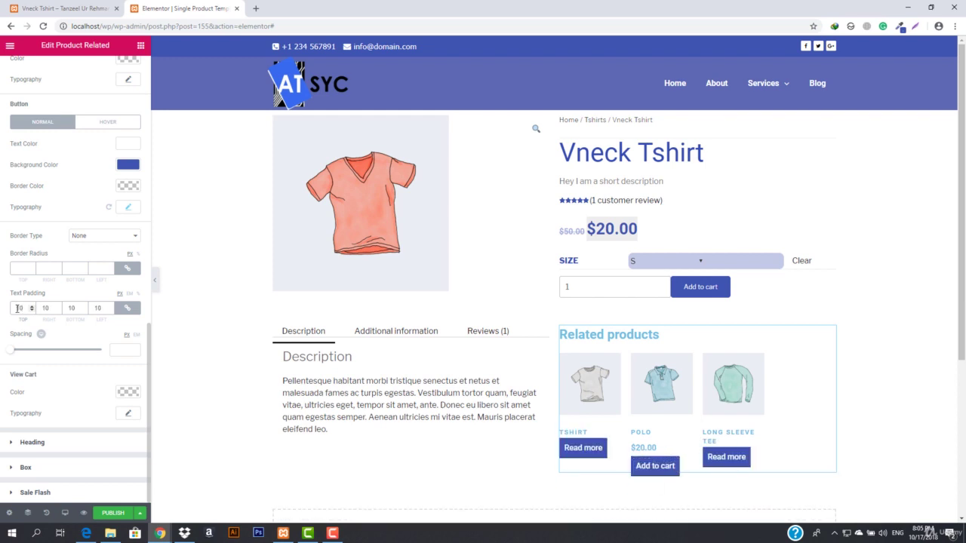
key(BackSpace)
key(BackSpace)
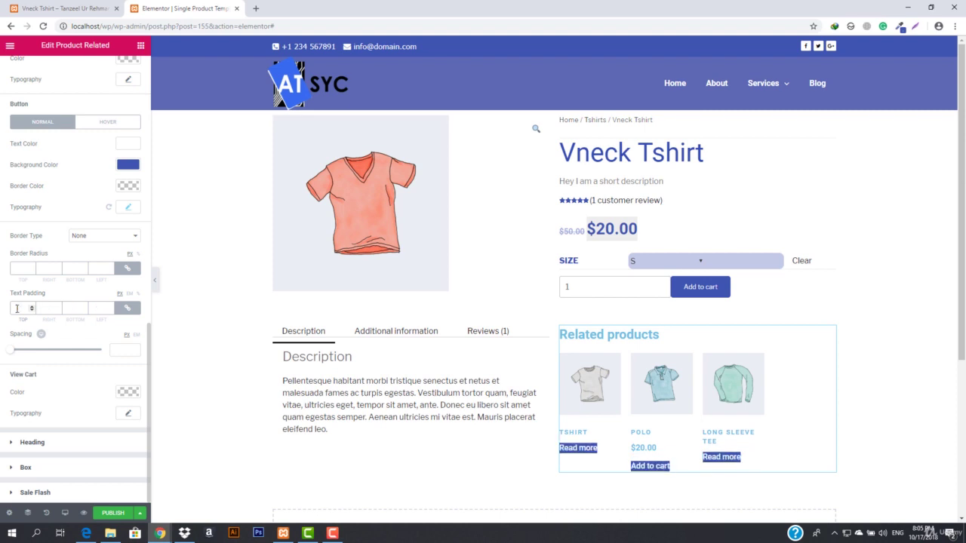
text(5)
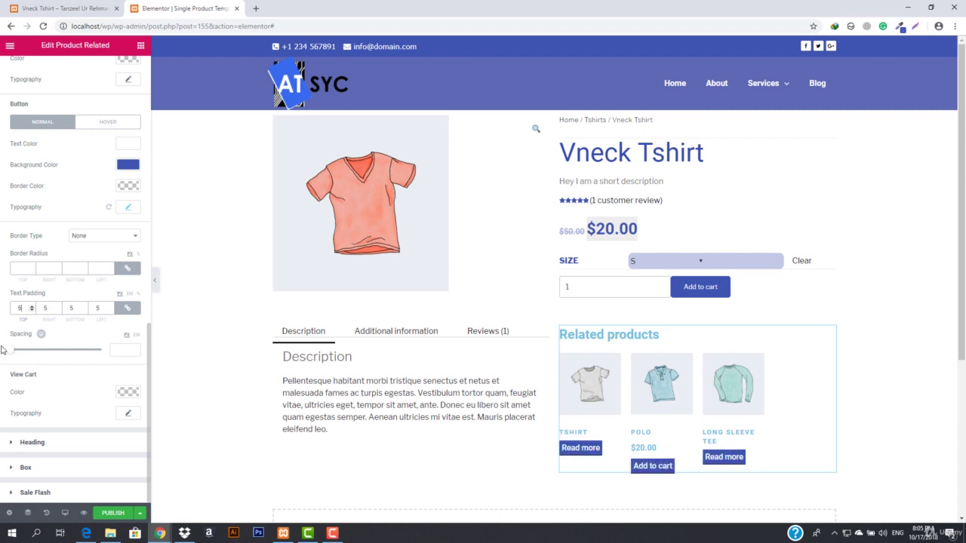
key(BackSpace)
text(8)
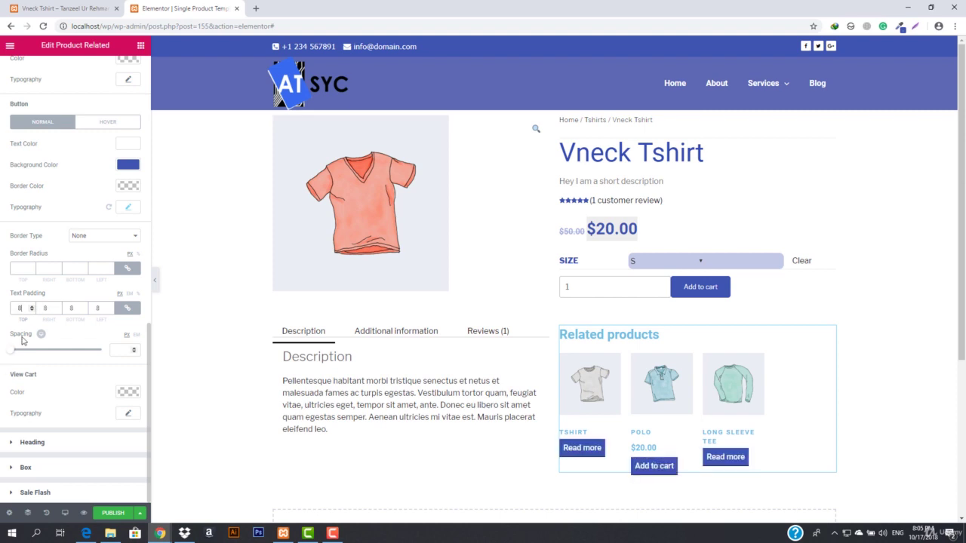
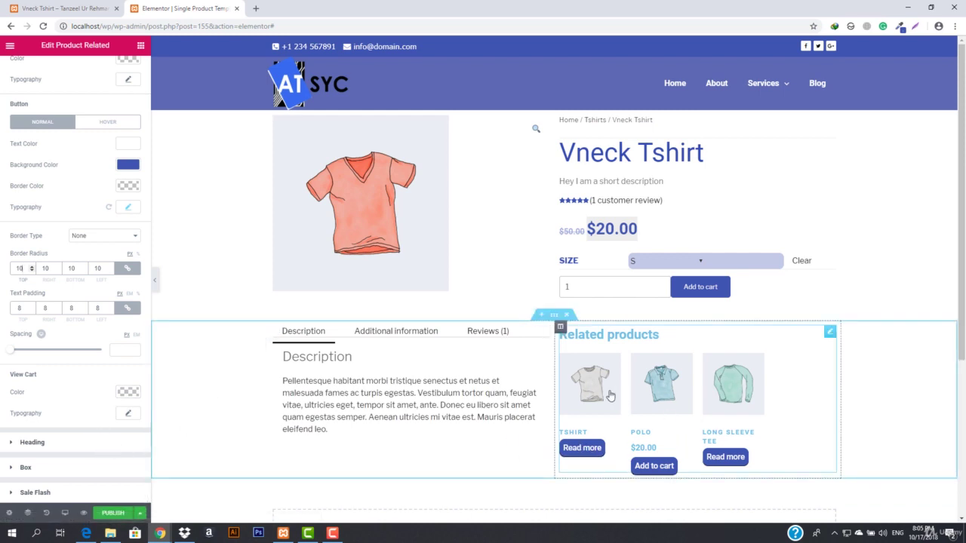
Step: Center-align the products in the Product Related widget
scroll(259, 383, down, 1)
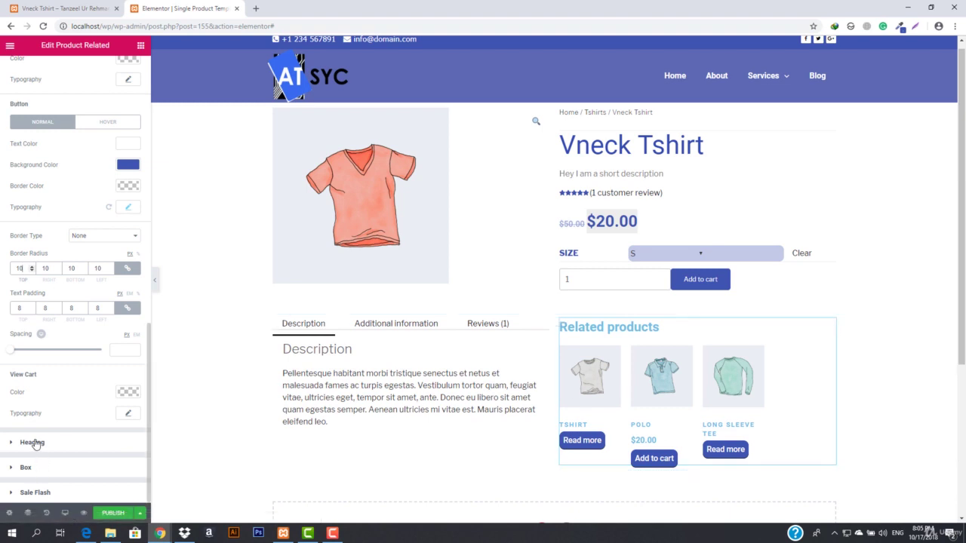
scroll(67, 428, up, 15)
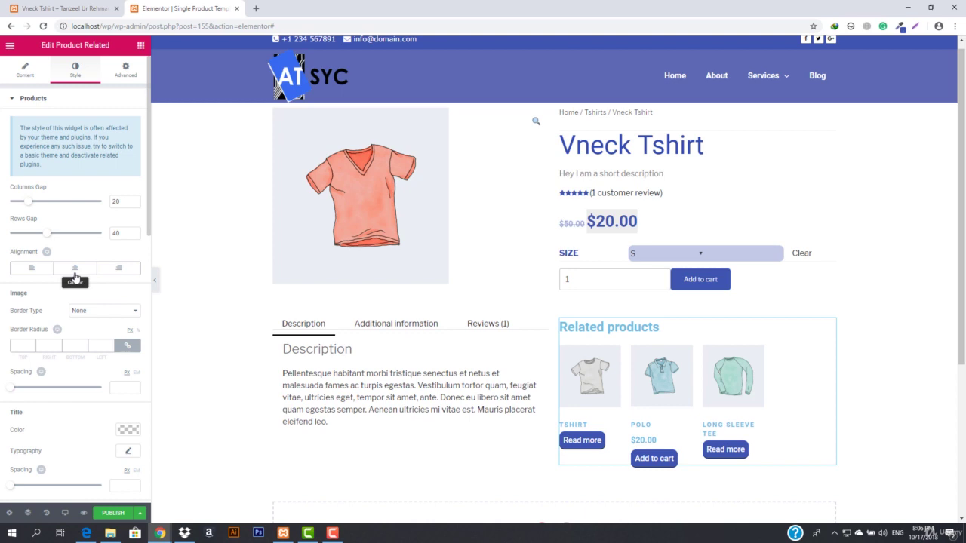
click(74, 273)
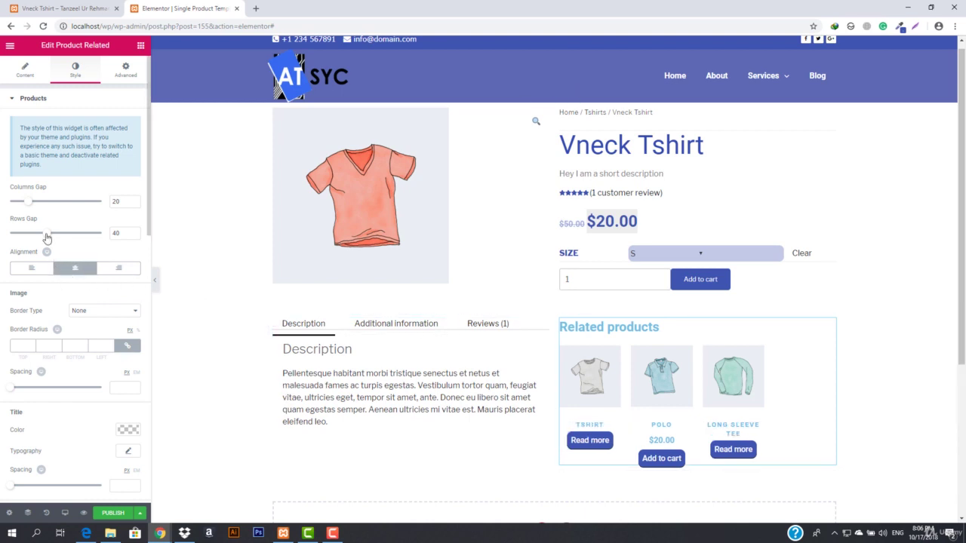
Step: Center the Related products heading and set its color to the site's blue, #4054b2
click(26, 101)
click(33, 125)
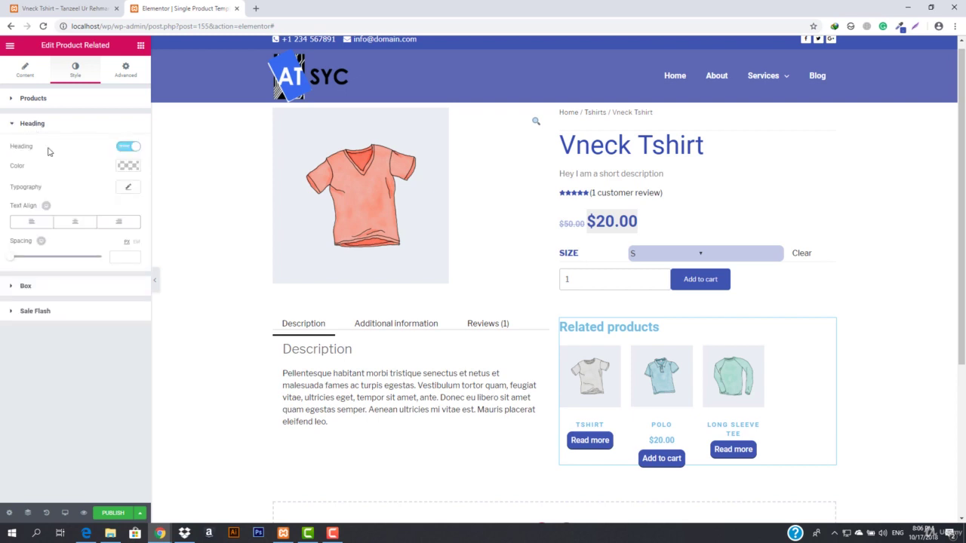
click(74, 223)
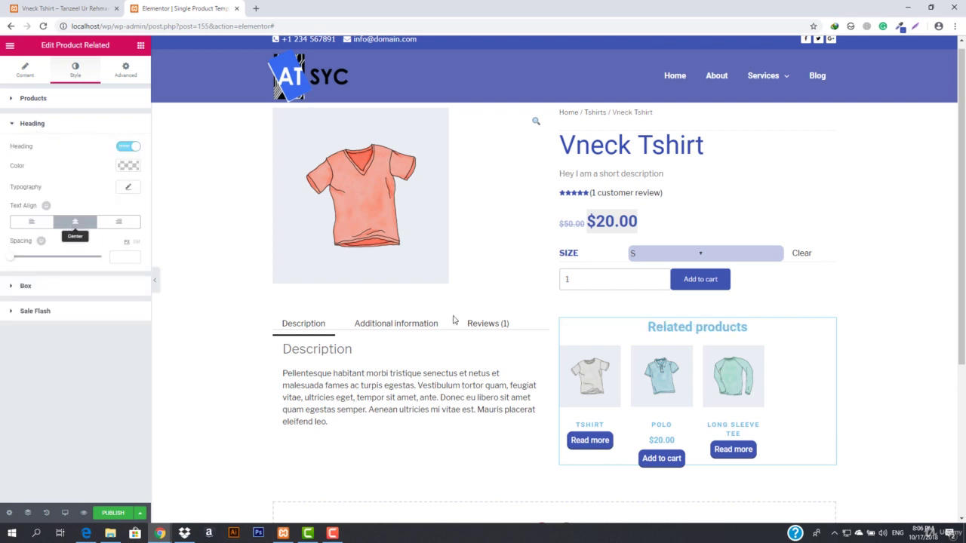
click(128, 166)
click(66, 285)
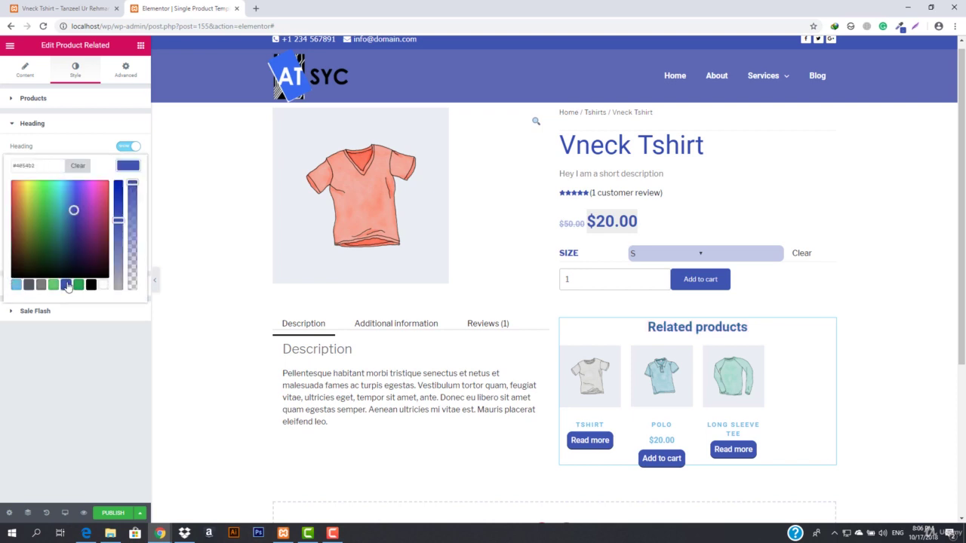
click(130, 168)
Step: Give the Related products heading a lighter font weight
click(128, 186)
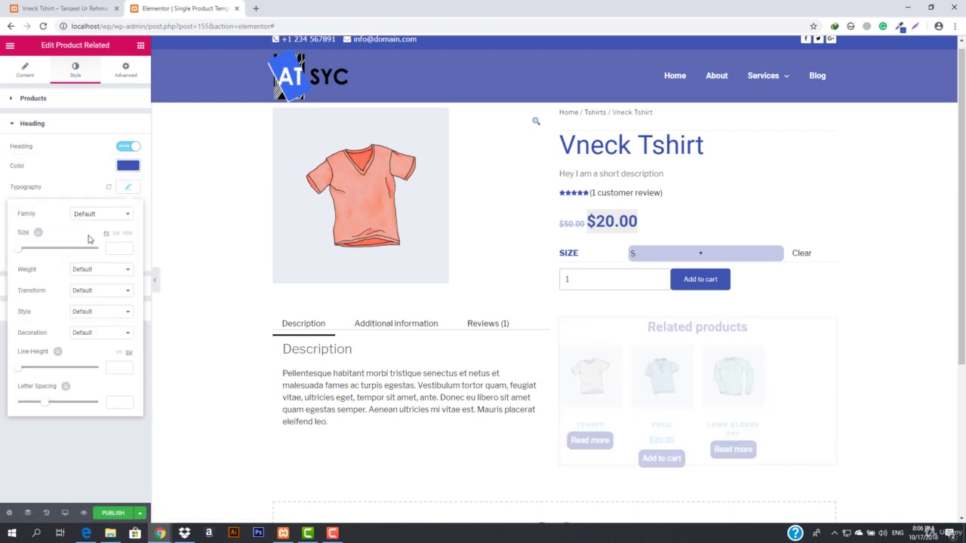
click(89, 270)
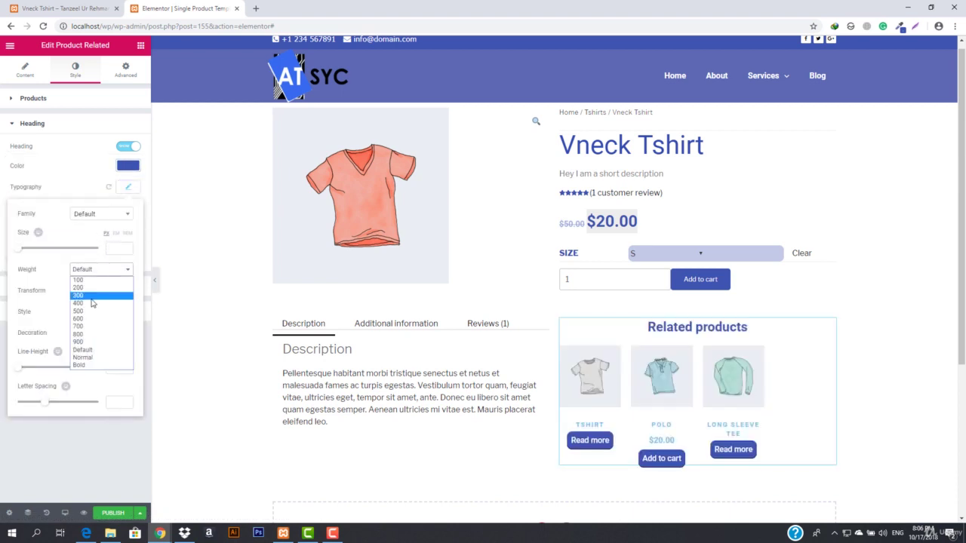
click(91, 302)
click(132, 187)
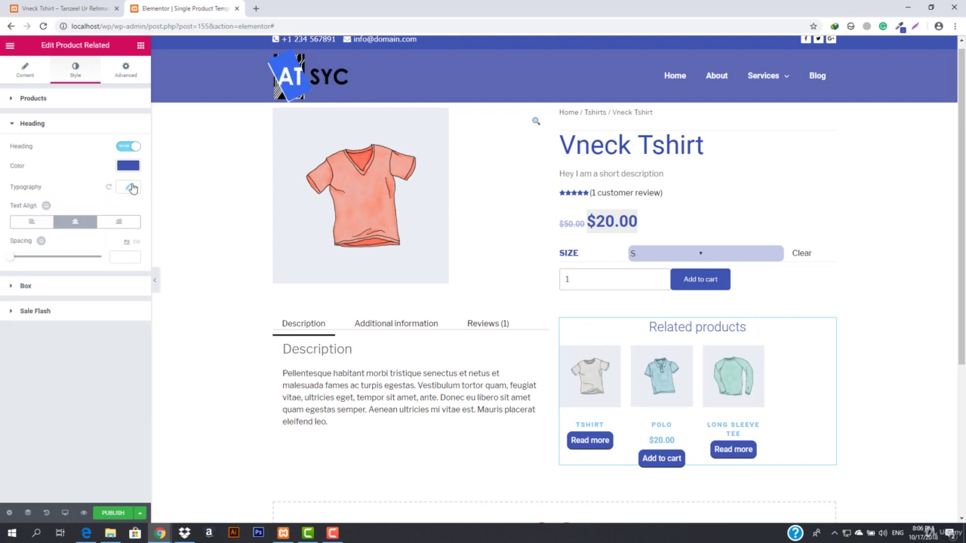
Step: Try out the border radius of the related products' boxes and look over the Sale Flash style options
click(26, 288)
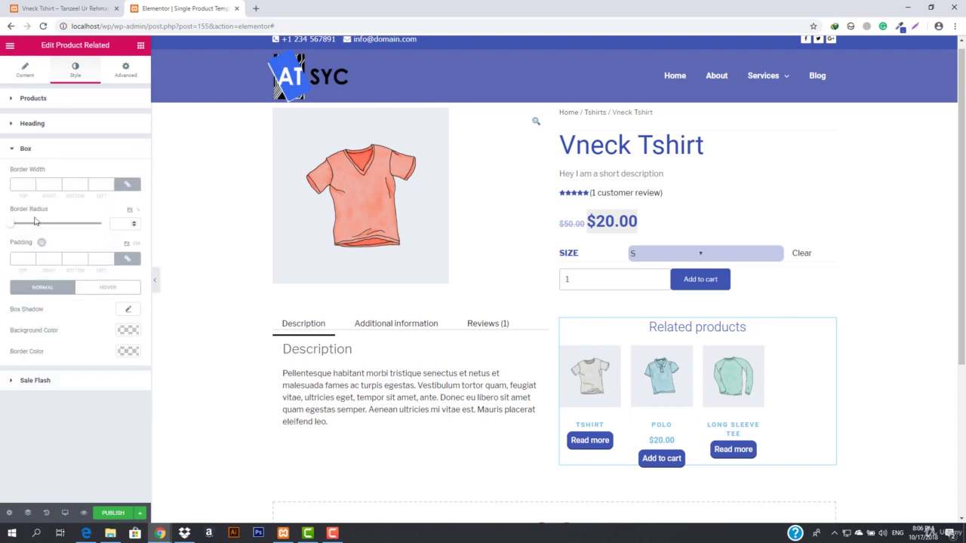
mouse_move(53, 227)
mouse_down()
mouse_move(200, 237)
mouse_move(35, 224)
mouse_up()
click(114, 380)
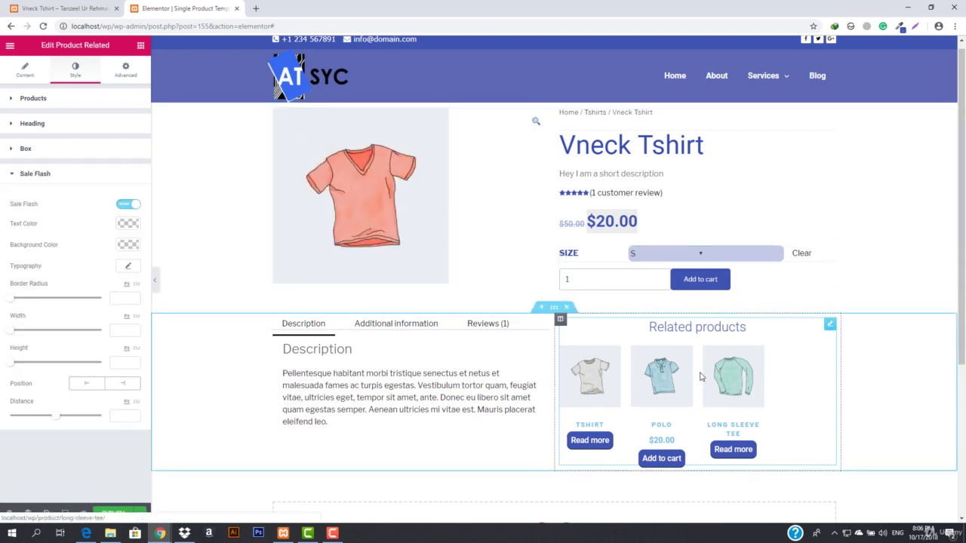
Step: Add a Product Stock widget between the product rating and the price
click(141, 46)
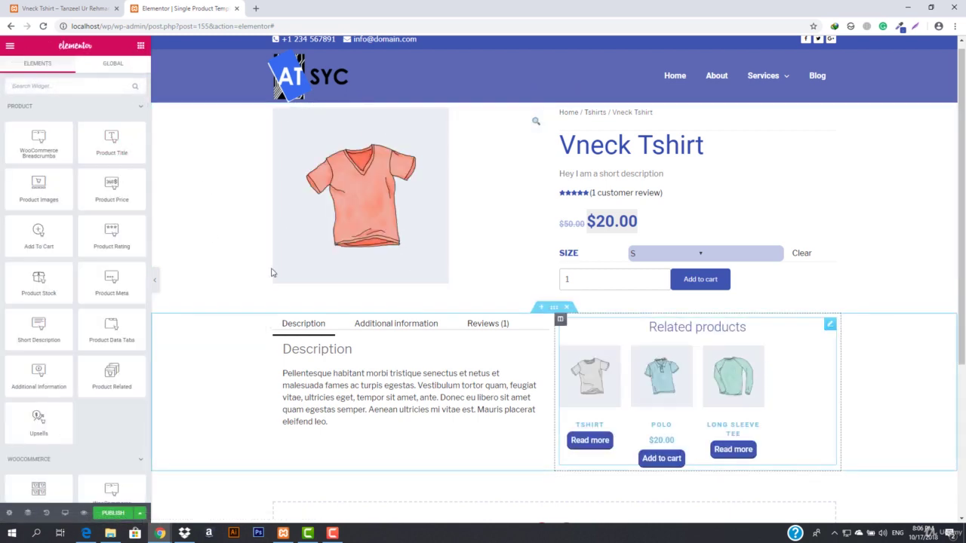
click(781, 392)
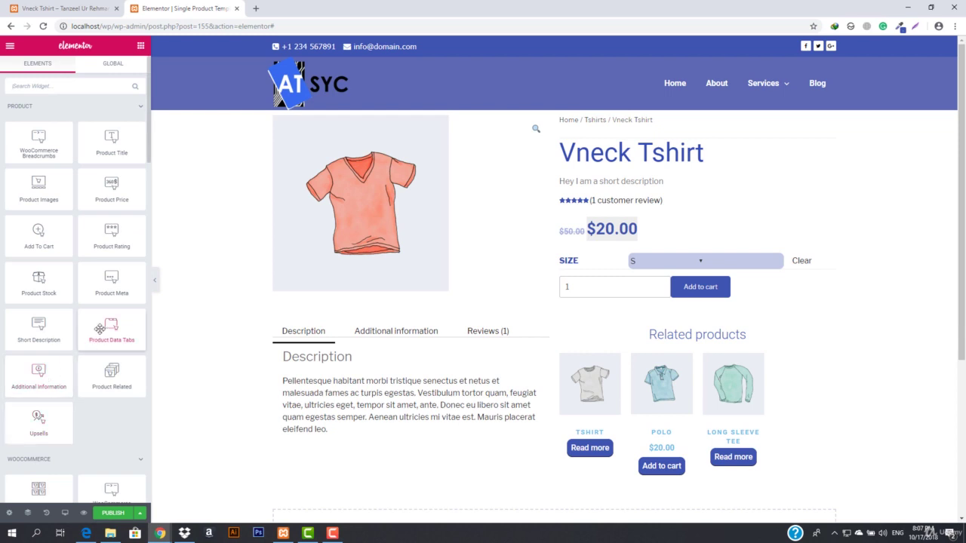
drag(45, 290, 614, 219)
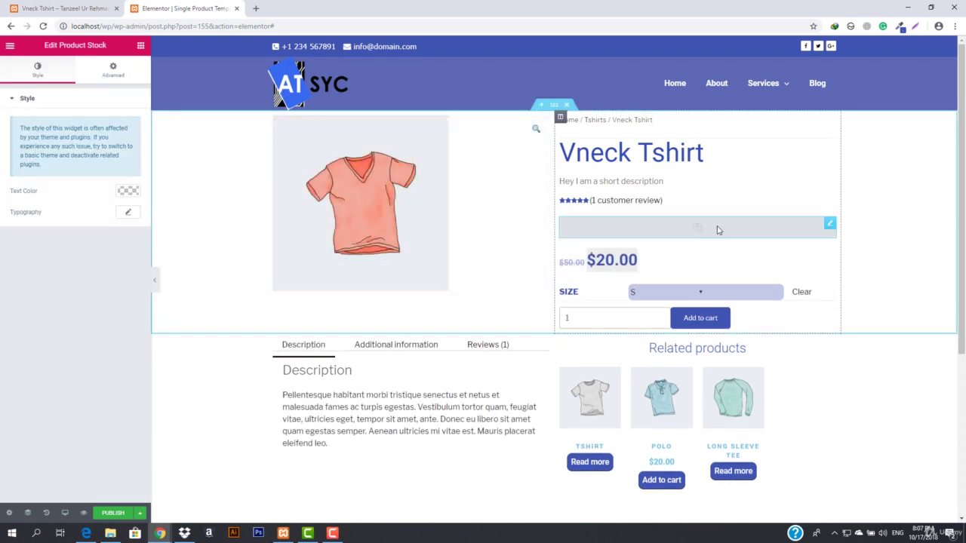
Step: Switch to the live Vneck Tshirt page and open the product for editing in WordPress
click(74, 6)
mouse_move(323, 43)
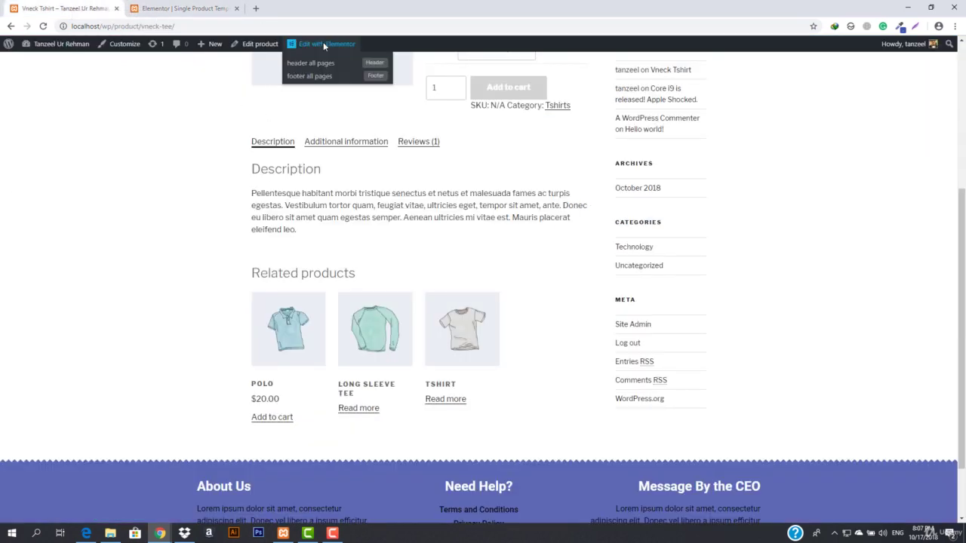
click(181, 8)
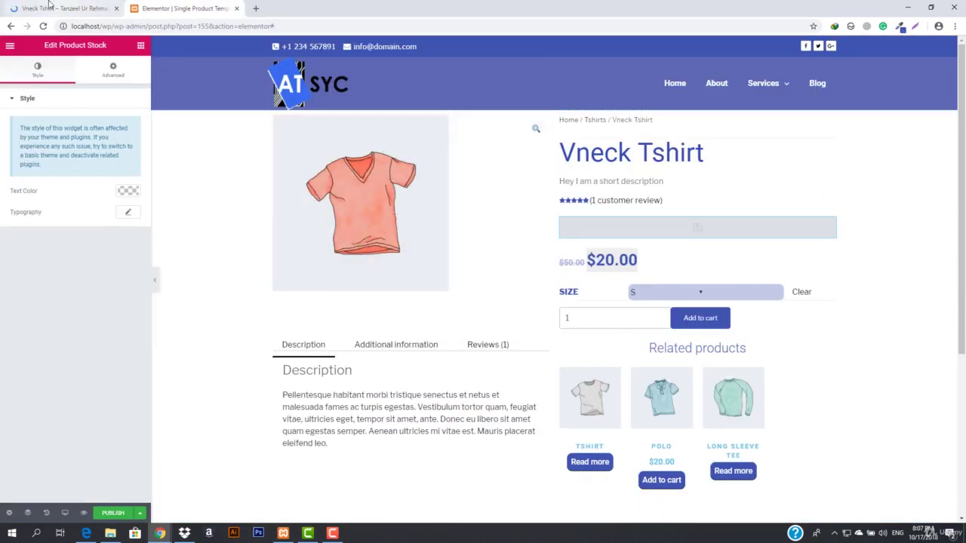
click(75, 9)
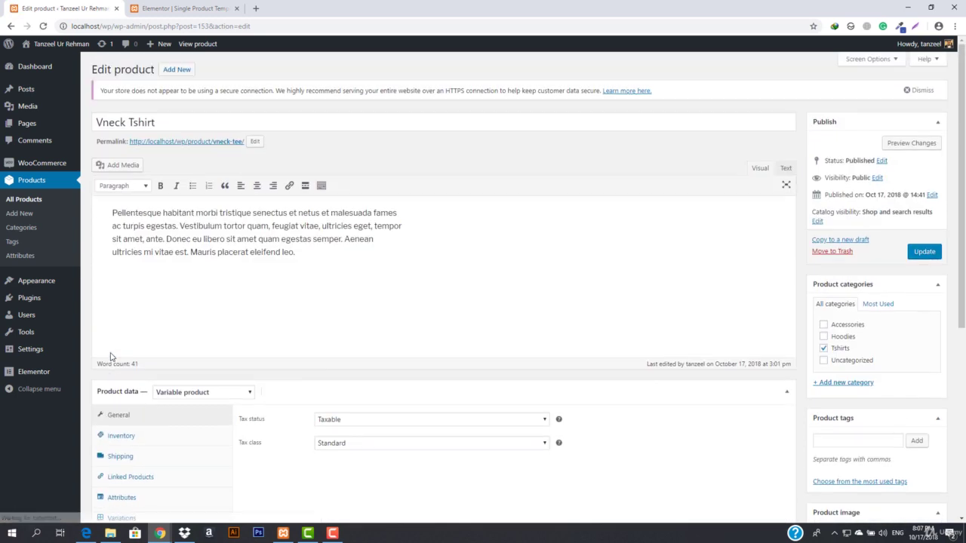
Step: Enable product-level stock management for Vneck Tshirt with a stock quantity of 20 and update the product
scroll(176, 342, down, 1)
click(125, 336)
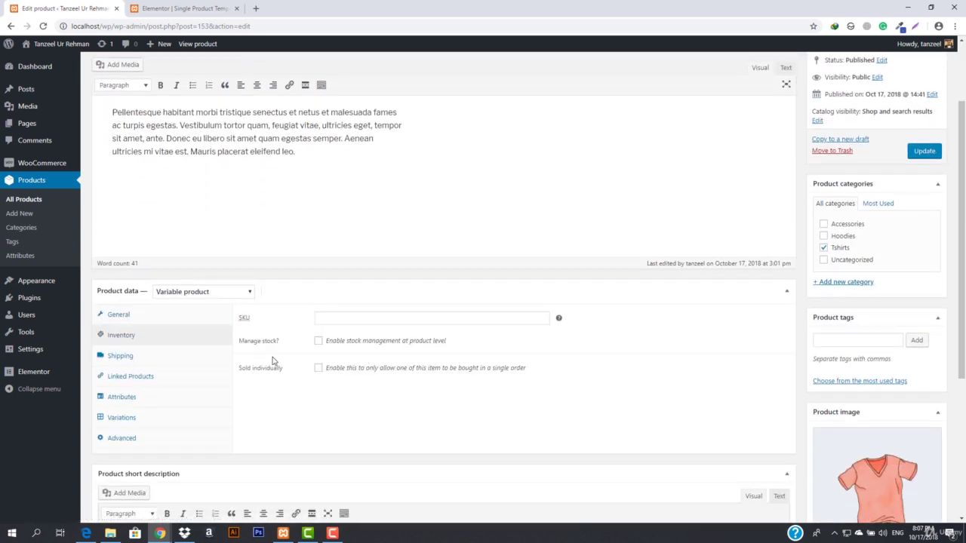
click(317, 341)
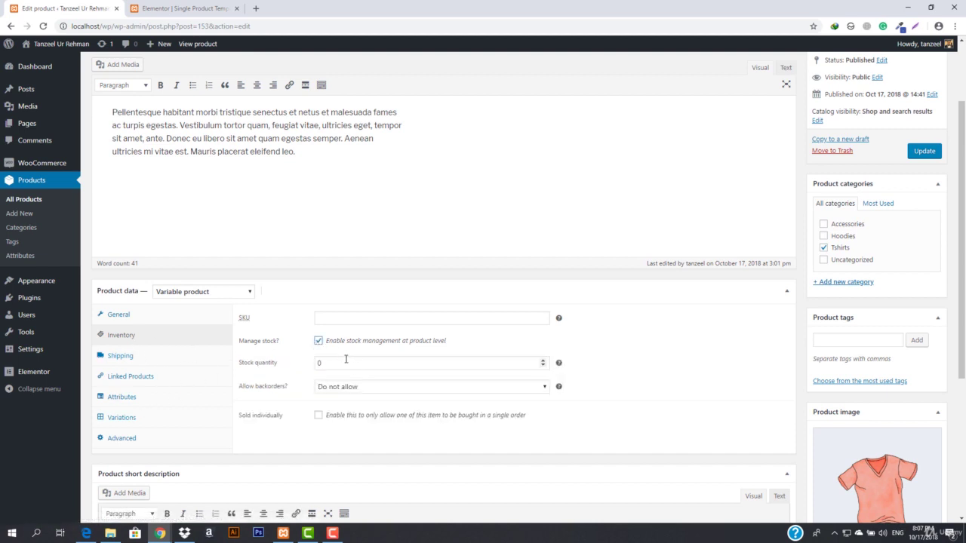
click(349, 364)
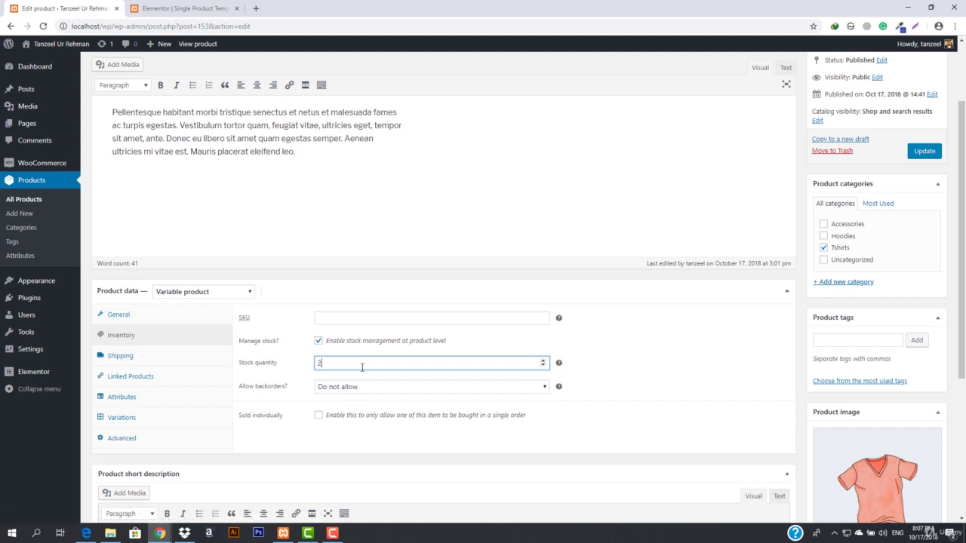
click(922, 151)
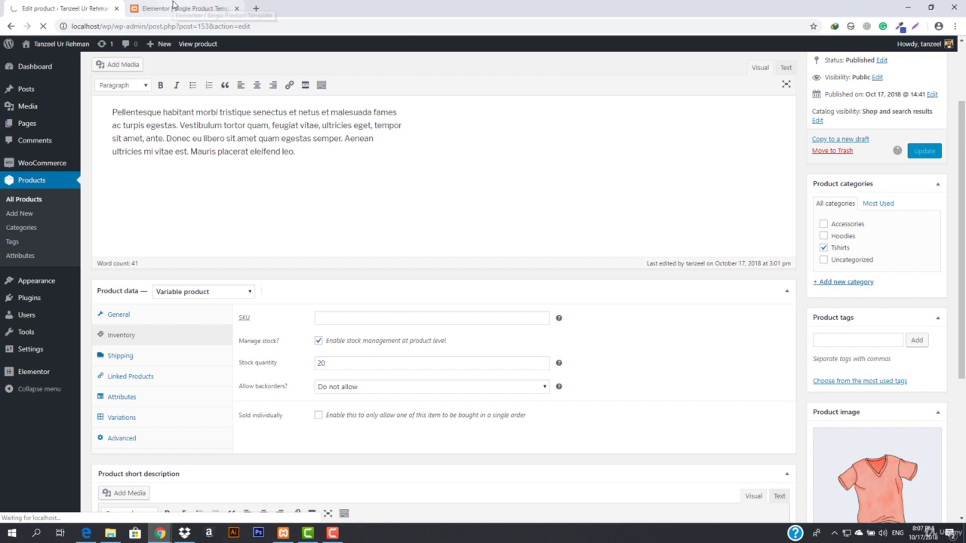
Step: Open the Single Product template's save options in Elementor, and return to the Vneck Tshirt product edit page
click(195, 7)
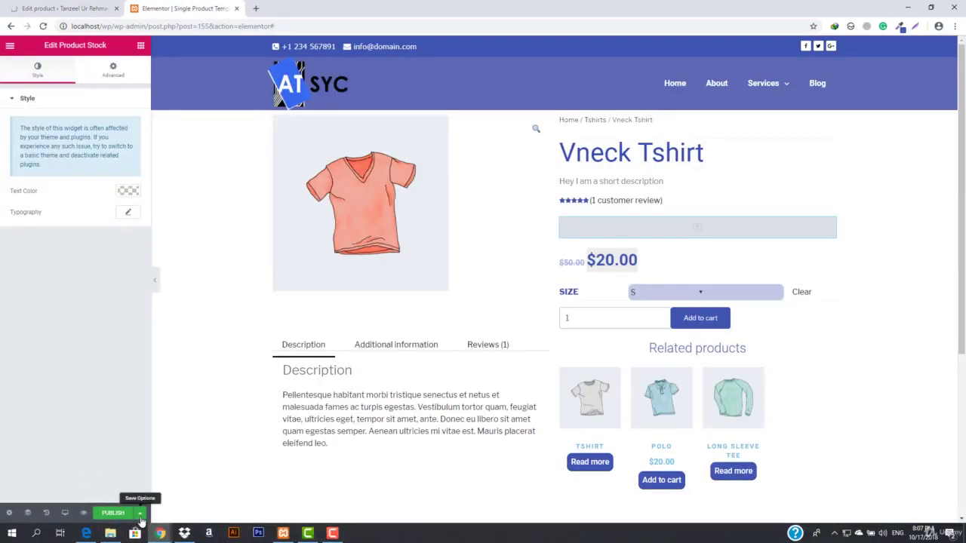
click(141, 514)
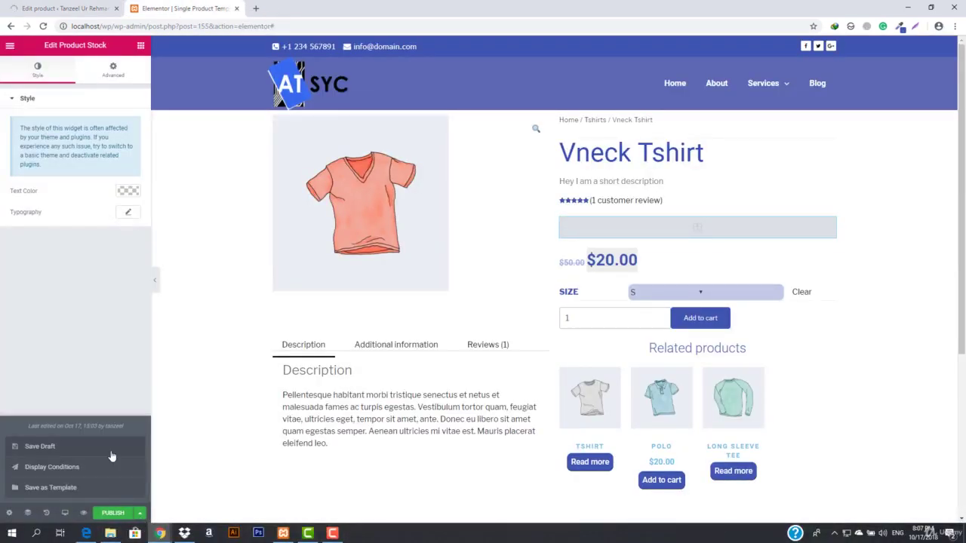
click(101, 8)
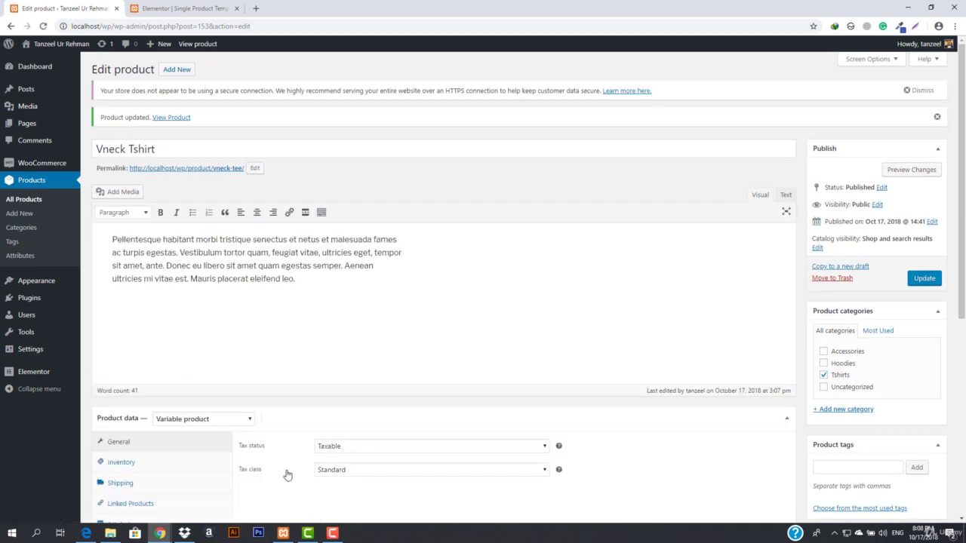
Step: Check the Vneck Tshirt's inventory settings, and reload the Single Product template editor in Elementor
click(124, 464)
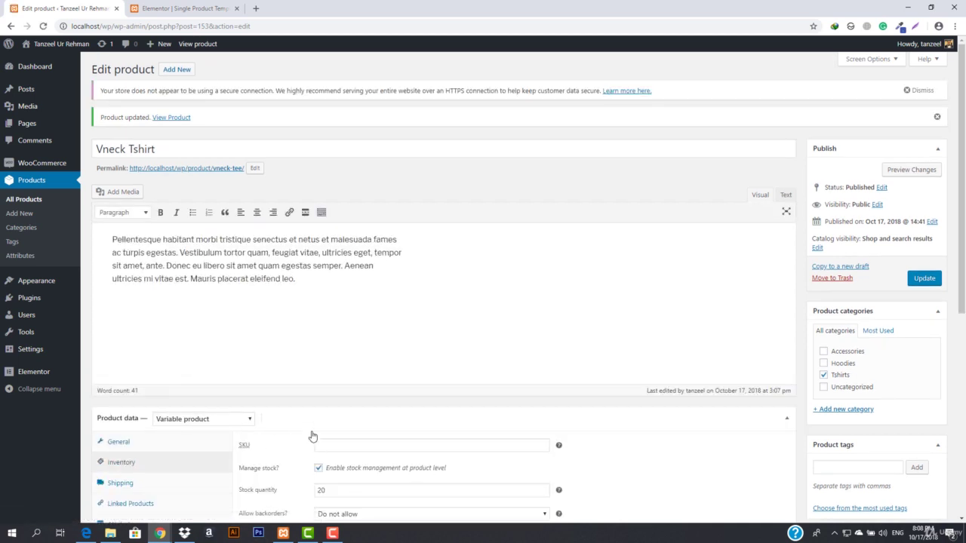
click(181, 9)
click(322, 28)
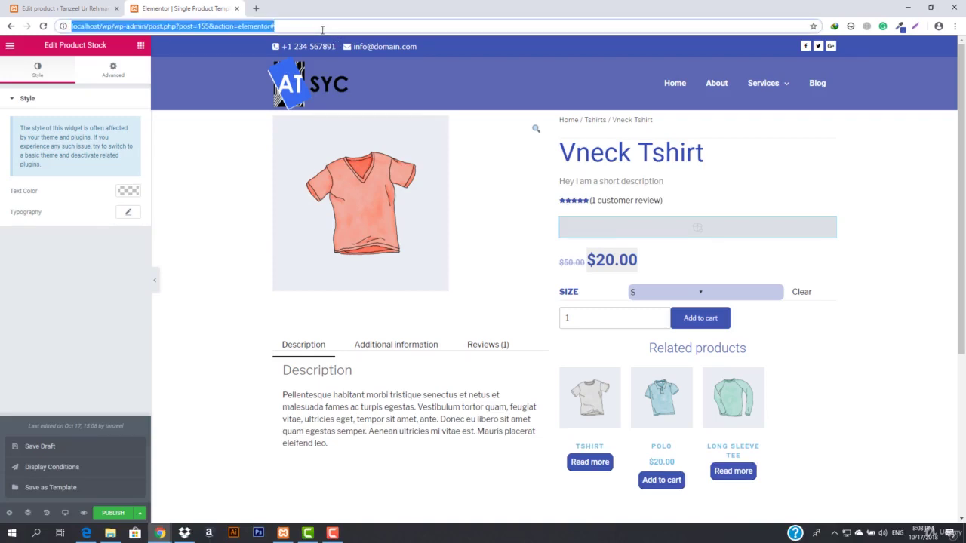
key(Return)
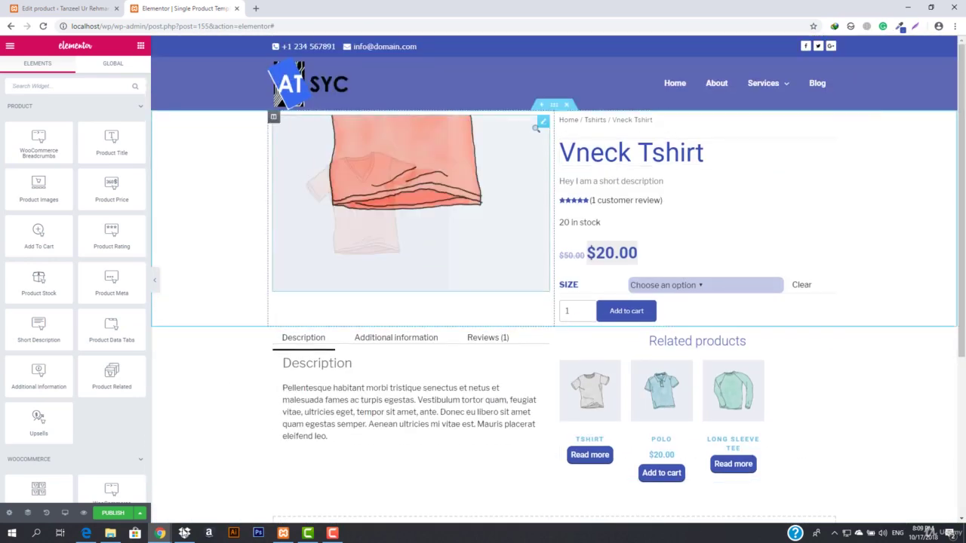
Step: Open the live Vneck Tshirt page from its edit screen, and add an Include display condition for All Products when publishing the Elementor template
click(76, 8)
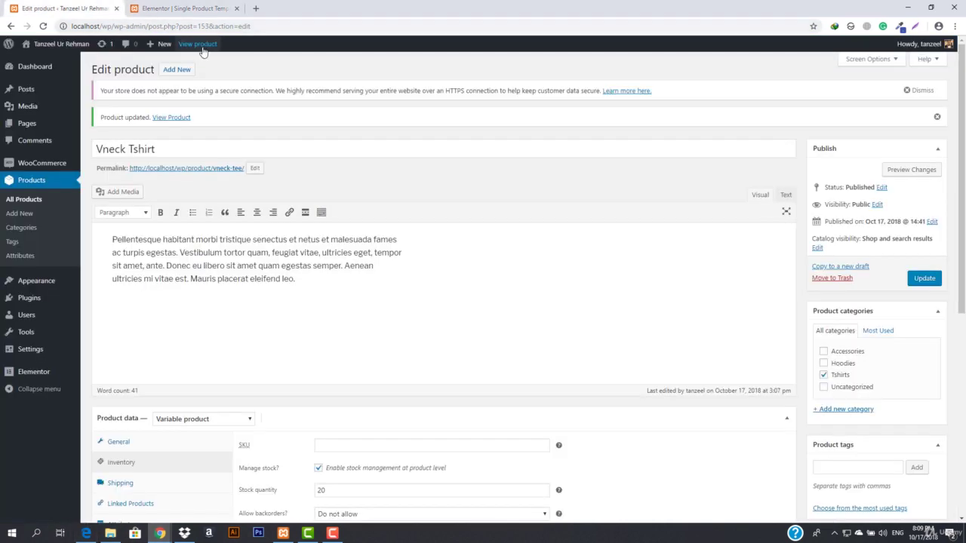
click(181, 8)
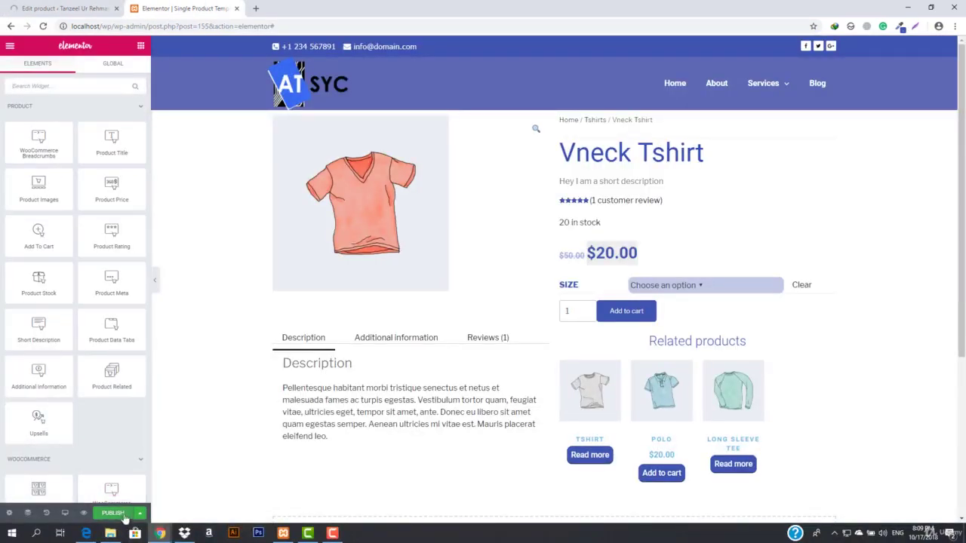
click(113, 513)
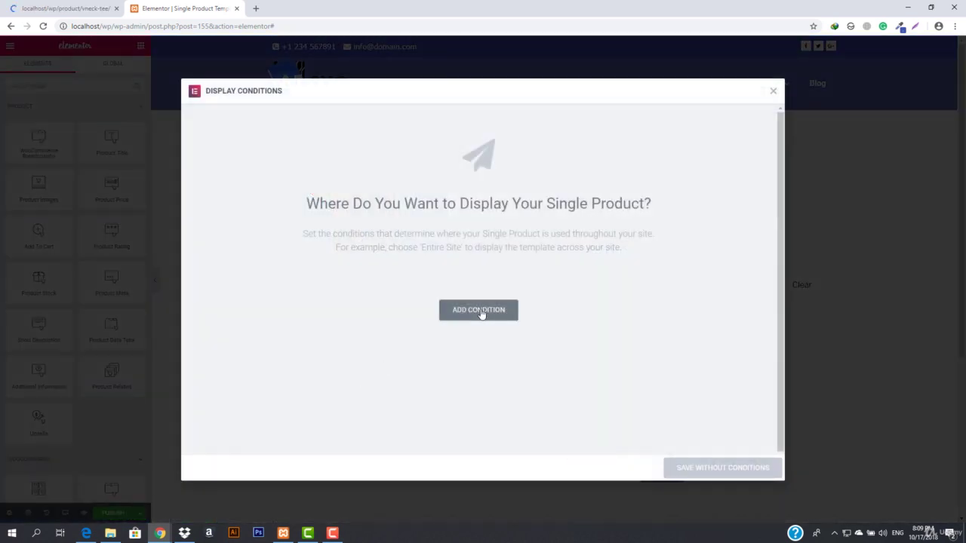
click(480, 312)
click(416, 298)
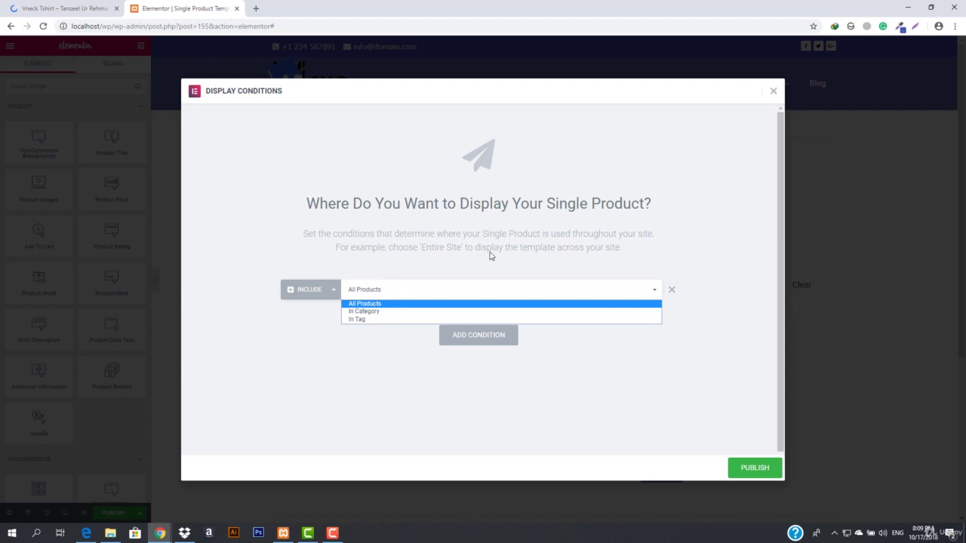
click(371, 311)
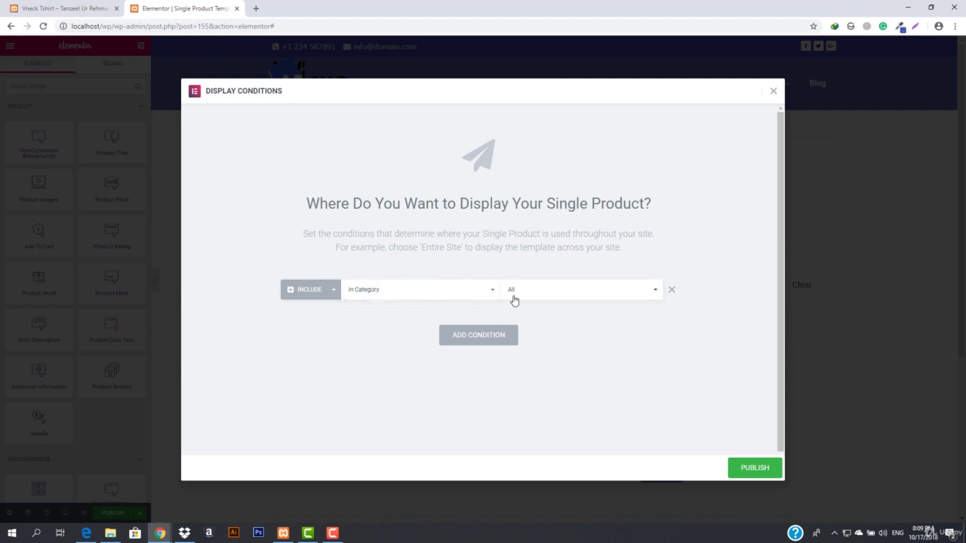
click(586, 300)
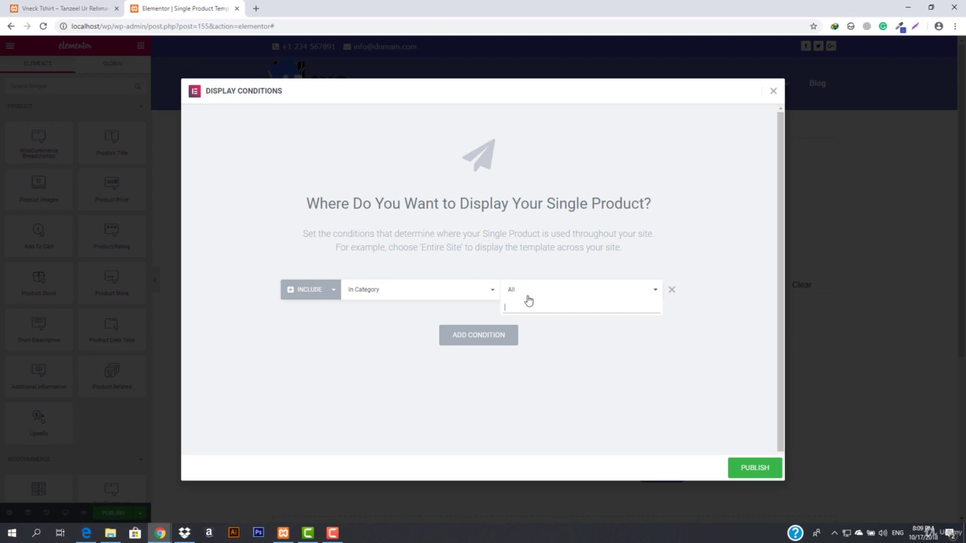
click(397, 295)
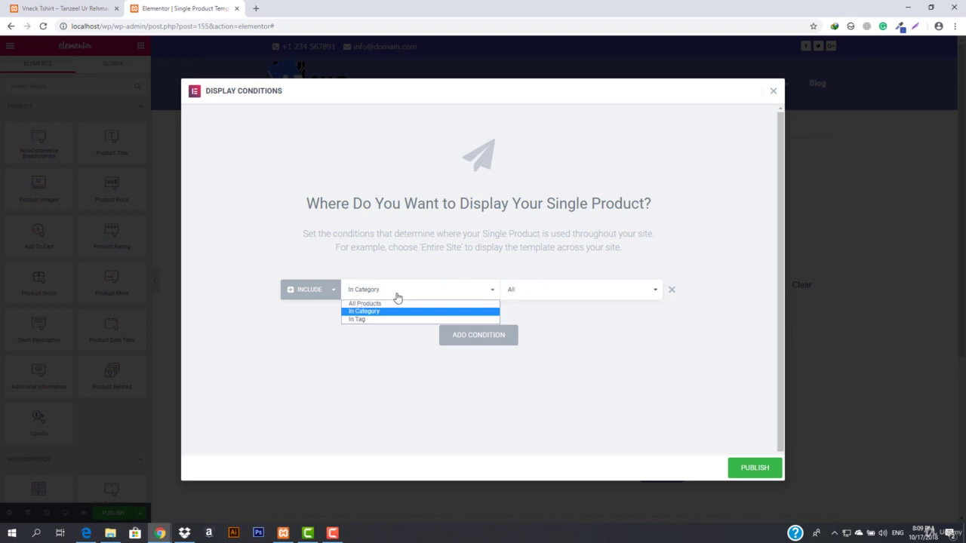
click(359, 304)
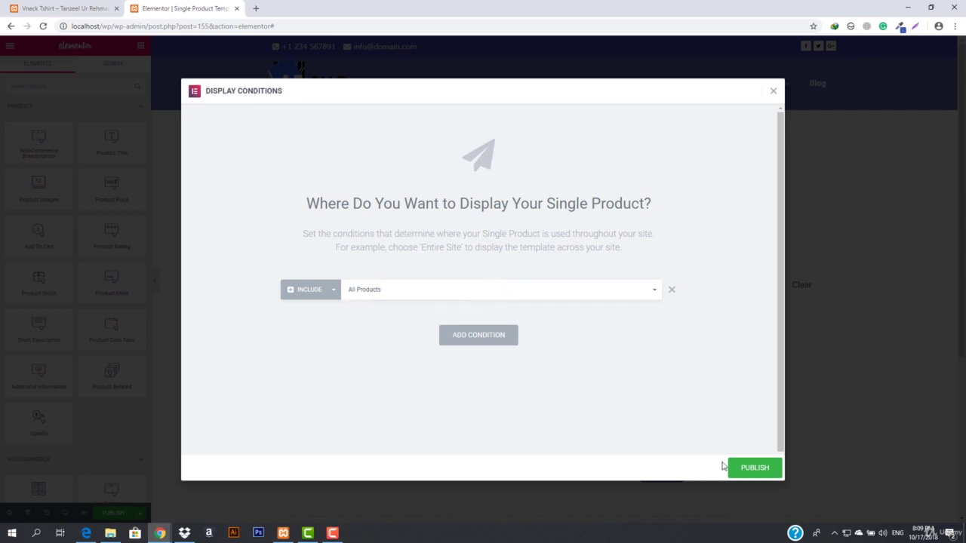
Step: Publish the Single Product template and review its published page through to the review form
click(751, 476)
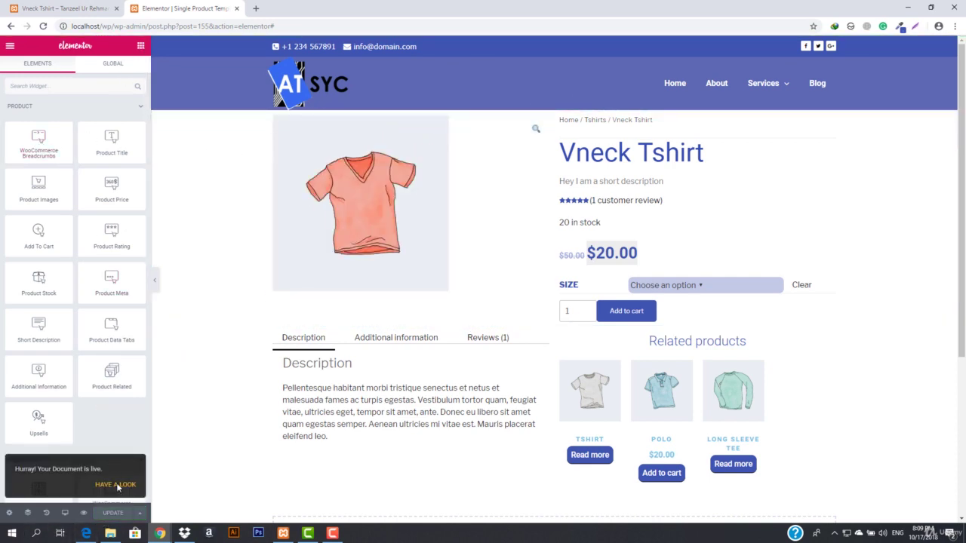
click(118, 487)
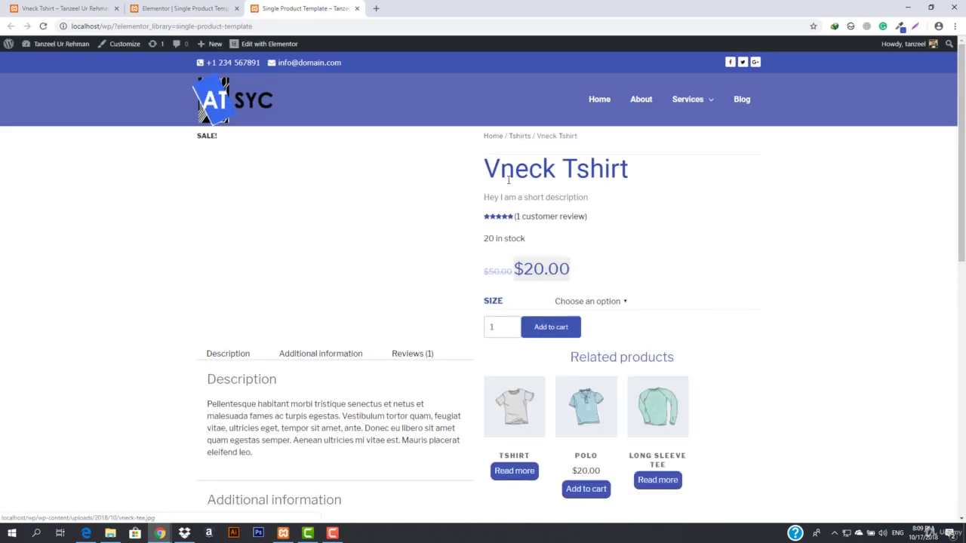
scroll(392, 279, down, 3)
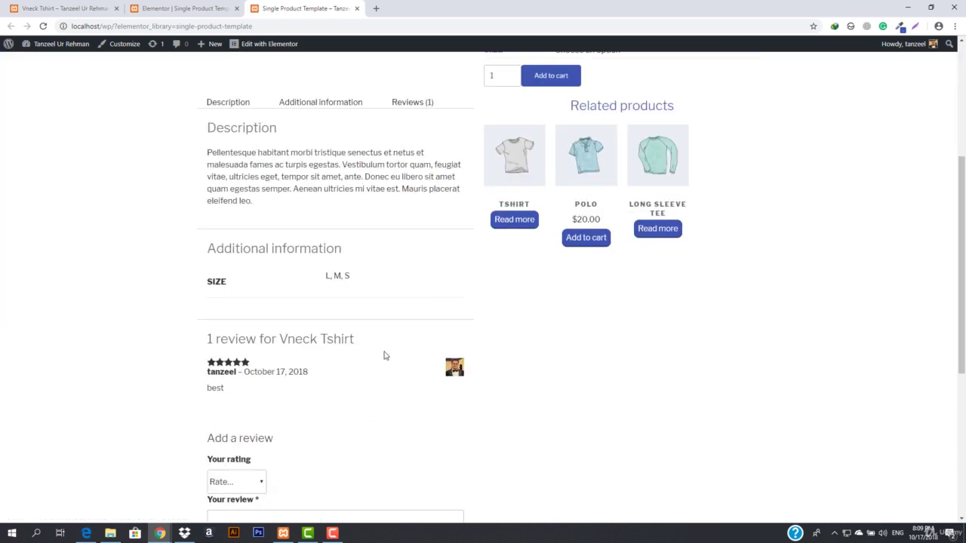
scroll(293, 345, down, 4)
scroll(345, 332, up, 4)
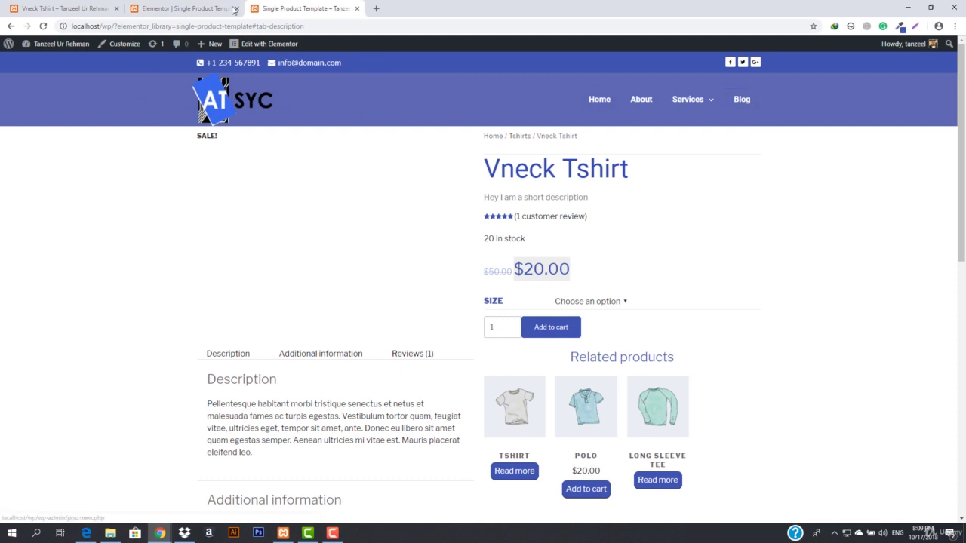
Step: Switch to the live Vneck Tshirt product page and reload it
click(188, 8)
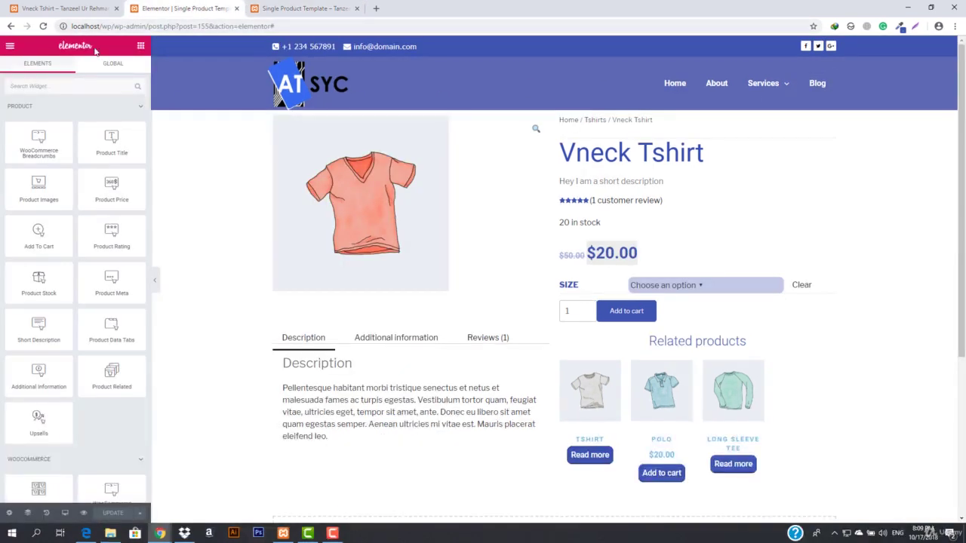
click(60, 8)
click(43, 25)
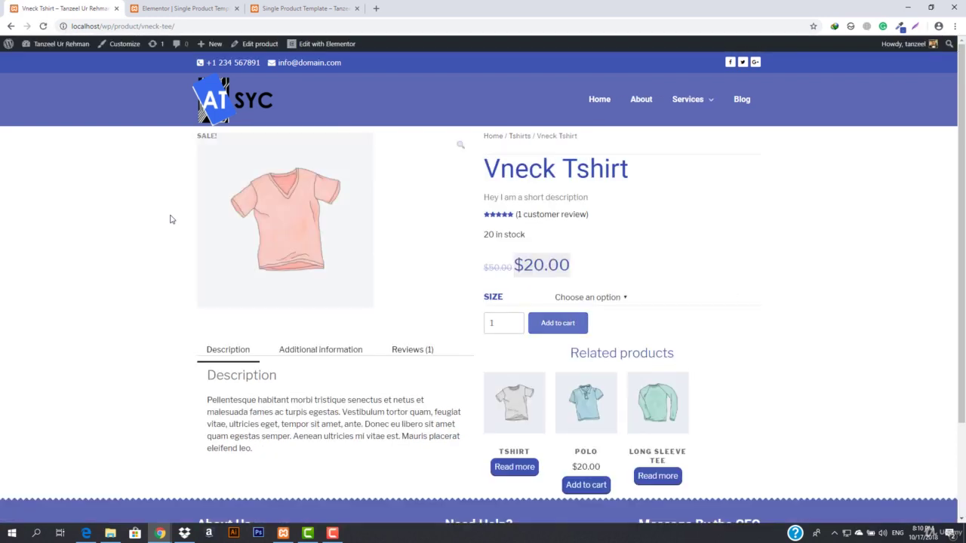
Step: Review the description, additional information and reviews on the template's preview page once more, and close that page
click(302, 8)
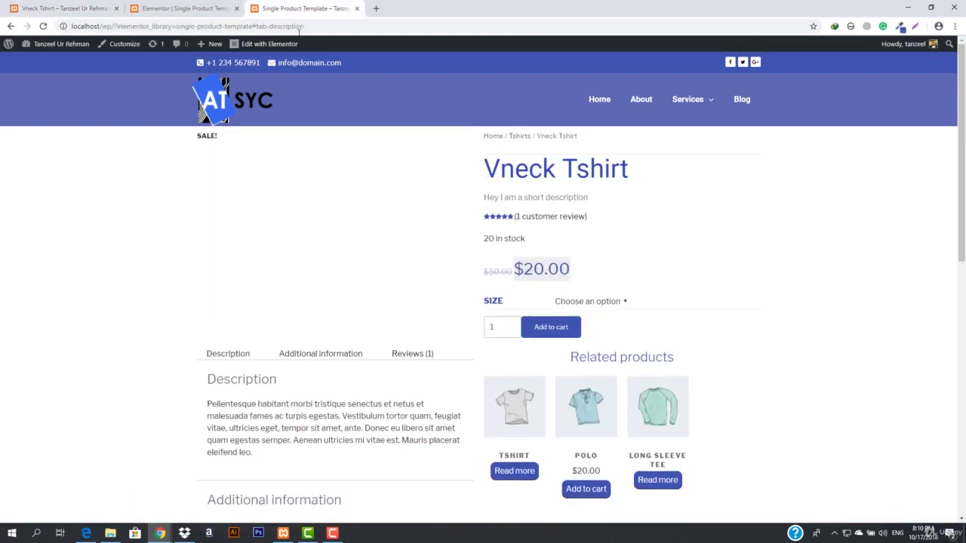
scroll(337, 358, down, 3)
scroll(345, 366, down, 1)
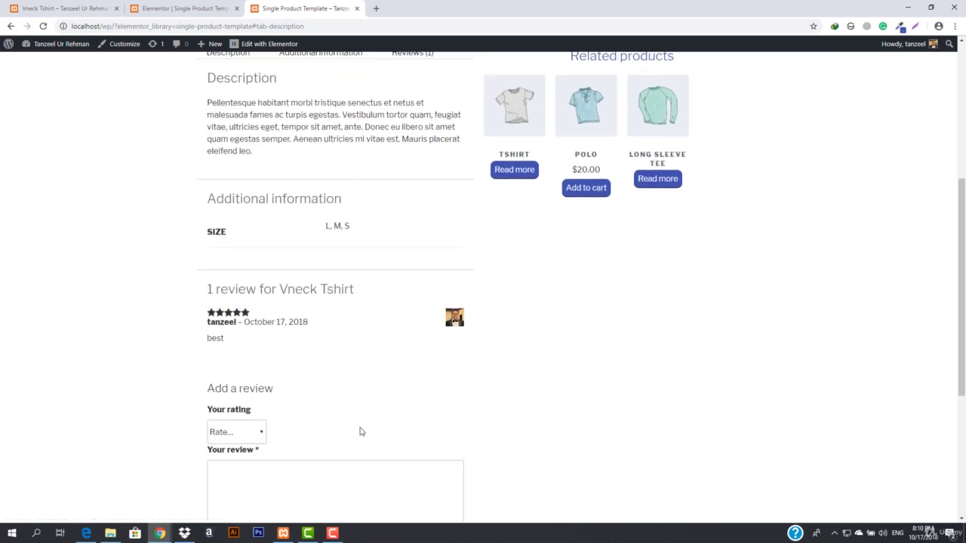
click(357, 9)
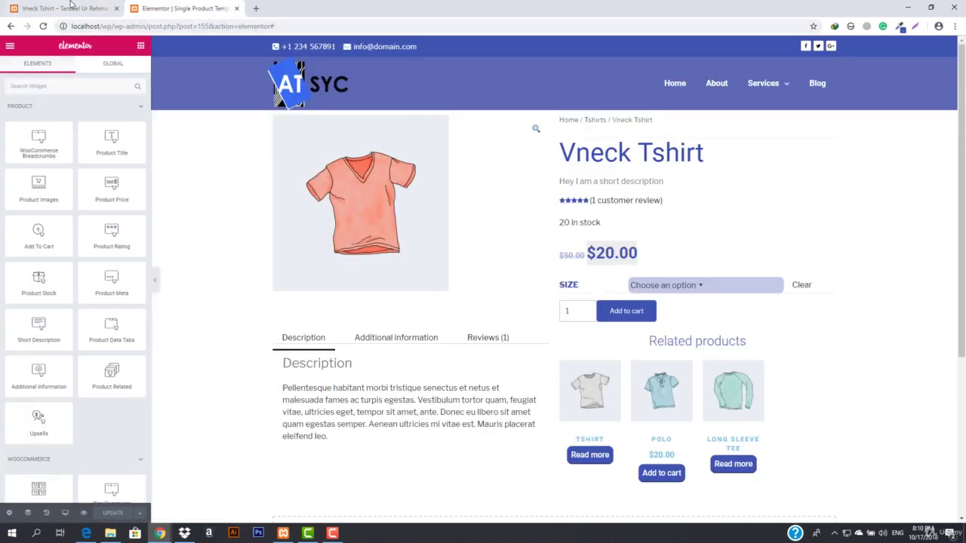
Step: On the live Vneck Tshirt page, view the Additional information, Reviews and Description sections, and choose size M
click(73, 7)
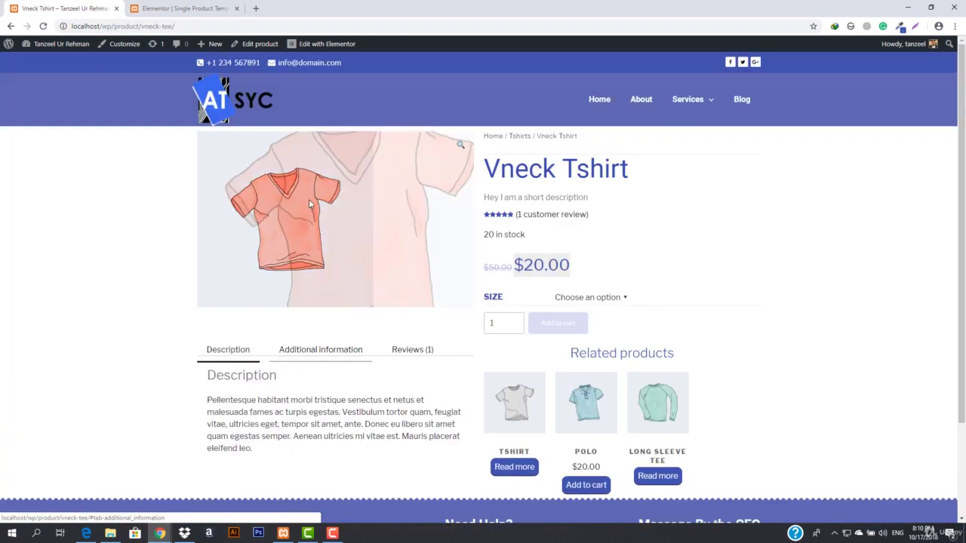
click(314, 350)
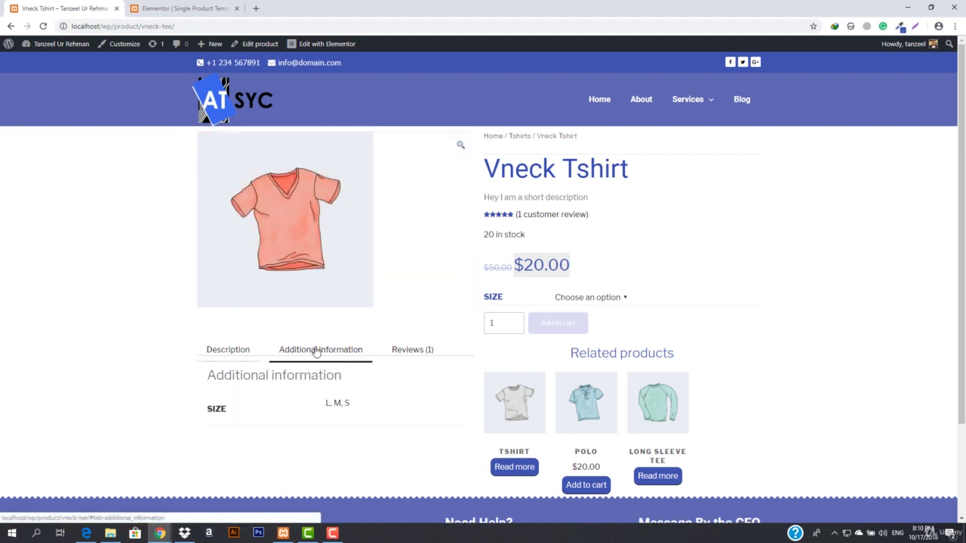
click(422, 353)
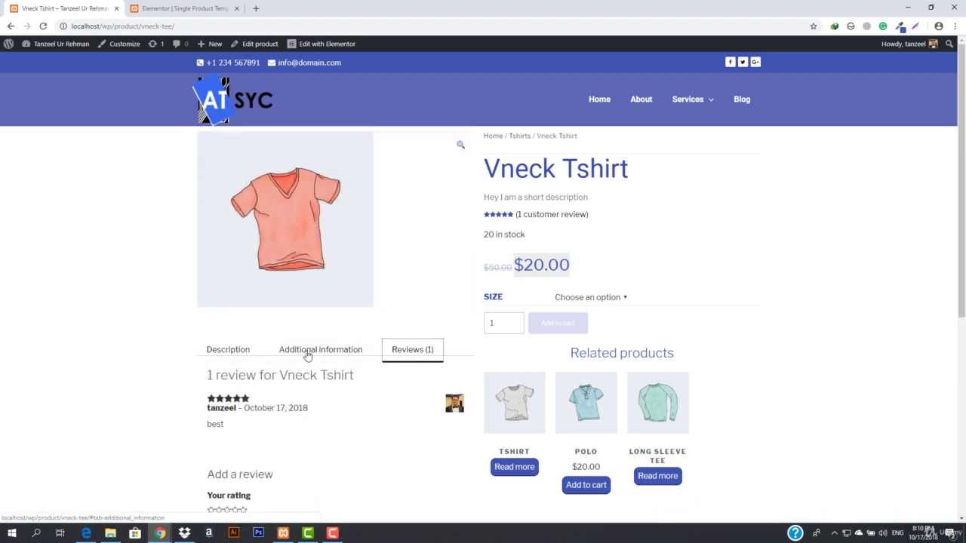
click(230, 352)
click(603, 298)
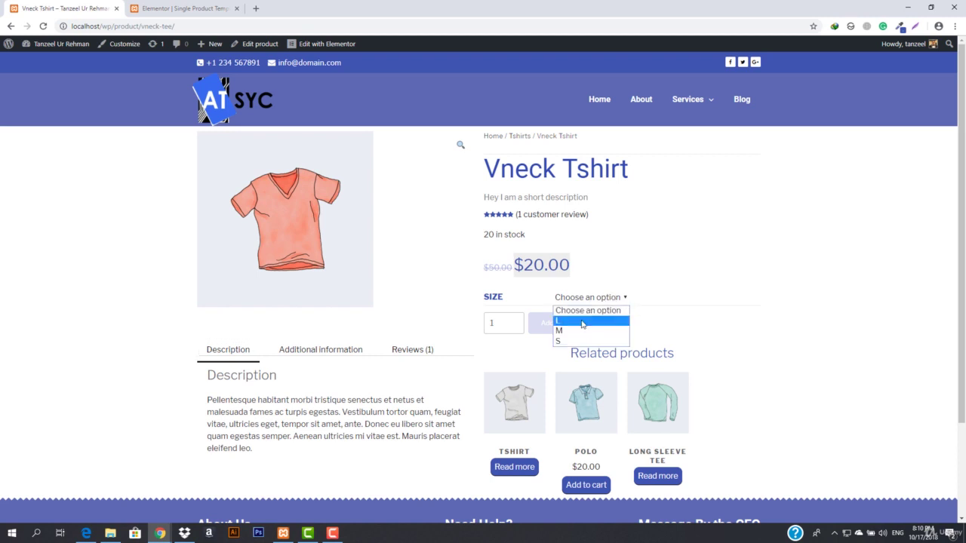
click(562, 328)
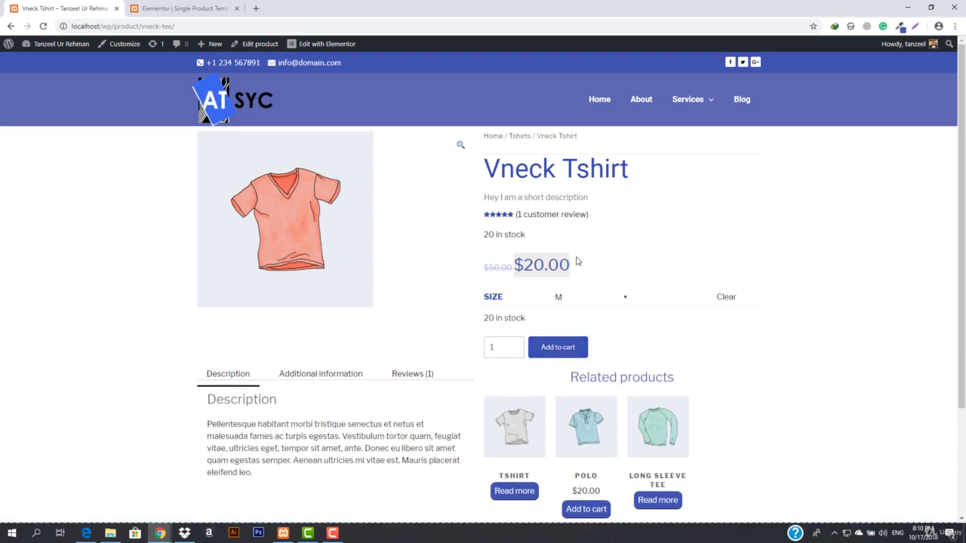